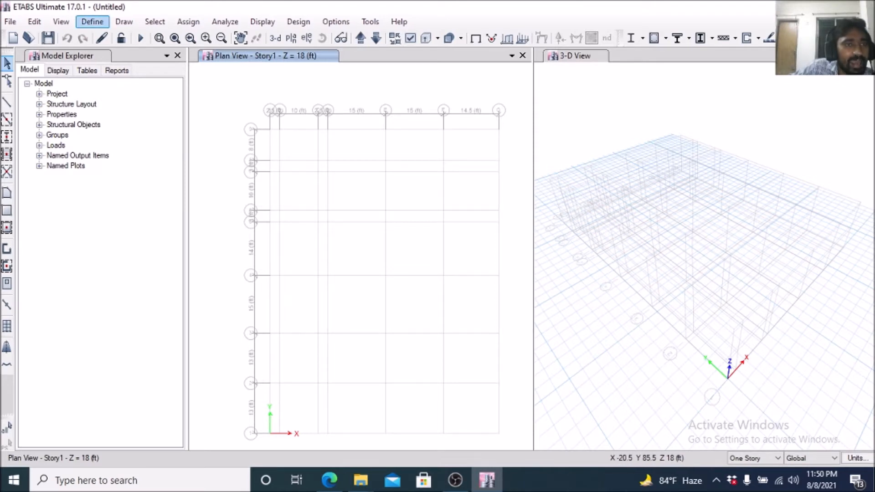
Open the material definitions and select the 4000Psi material in the list
{"action": "left_click", "coordinate": [92, 21]}
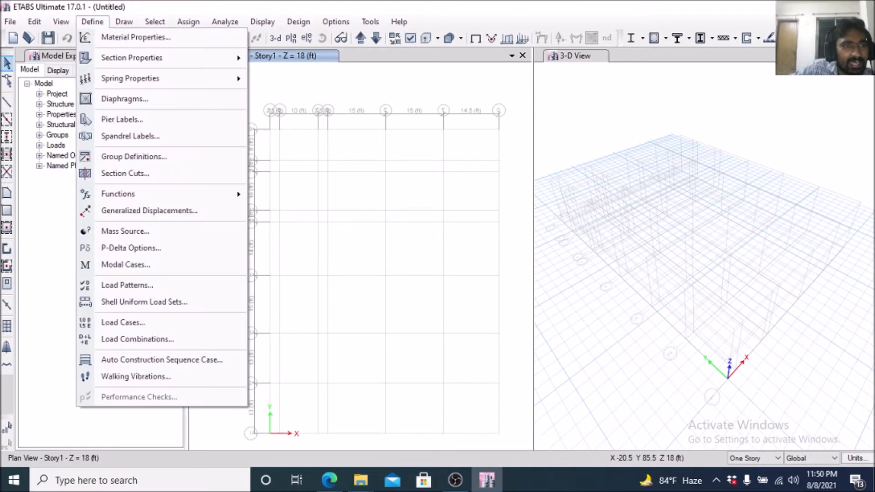
{"action": "left_click", "coordinate": [135, 37]}
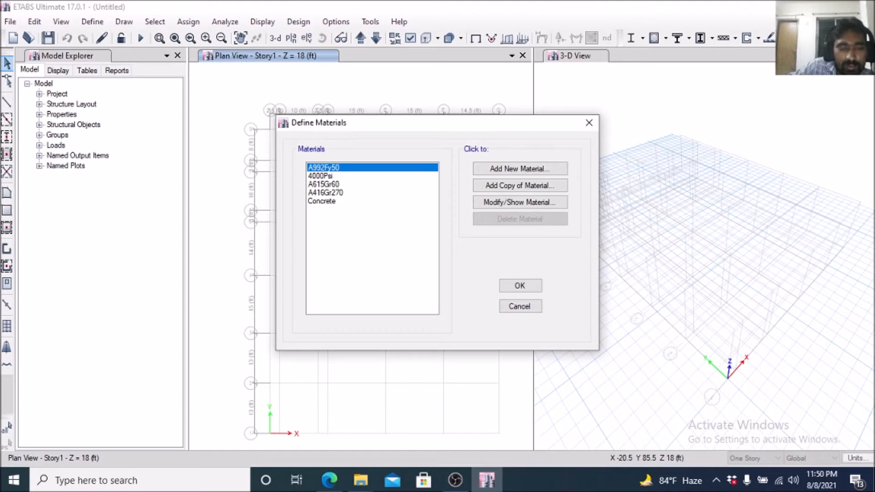
{"action": "left_click", "coordinate": [321, 176]}
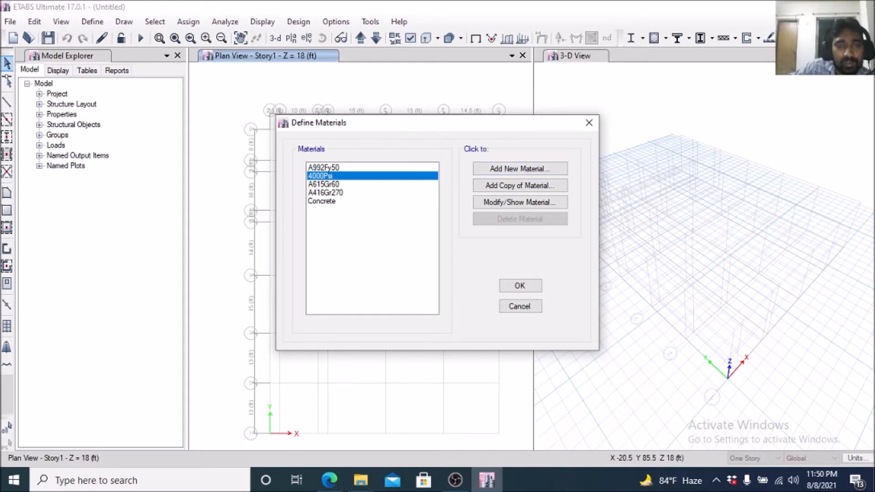
Switch to H Shape.pdf in Edge and mark the f'c value of 3.5 KSI in the Concrete Properties table with a pen stroke
{"action": "left_click", "coordinate": [329, 480]}
{"action": "left_click", "coordinate": [255, 9]}
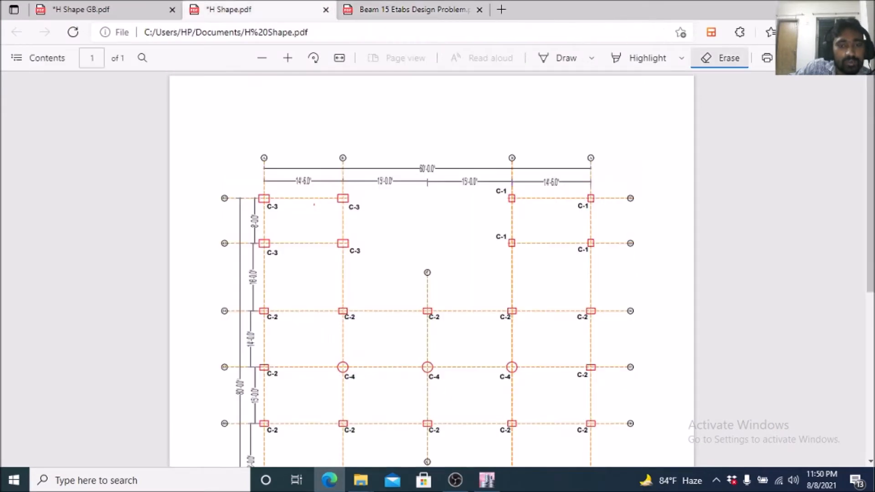
{"action": "scroll", "coordinate": [314, 205], "scroll_direction": "down", "scroll_amount": 6}
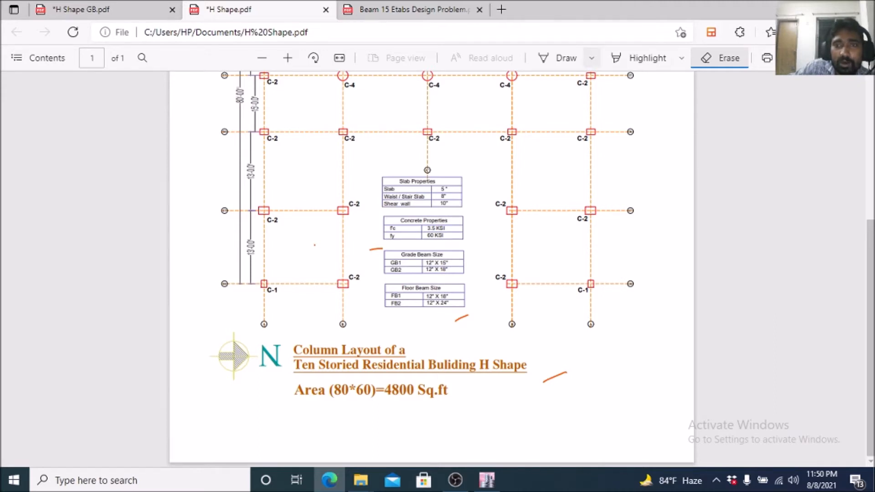
{"action": "left_click", "coordinate": [591, 57]}
{"action": "left_click", "coordinate": [345, 229]}
{"action": "left_click_drag", "start_coordinate": [451, 229], "coordinate": [483, 211]}
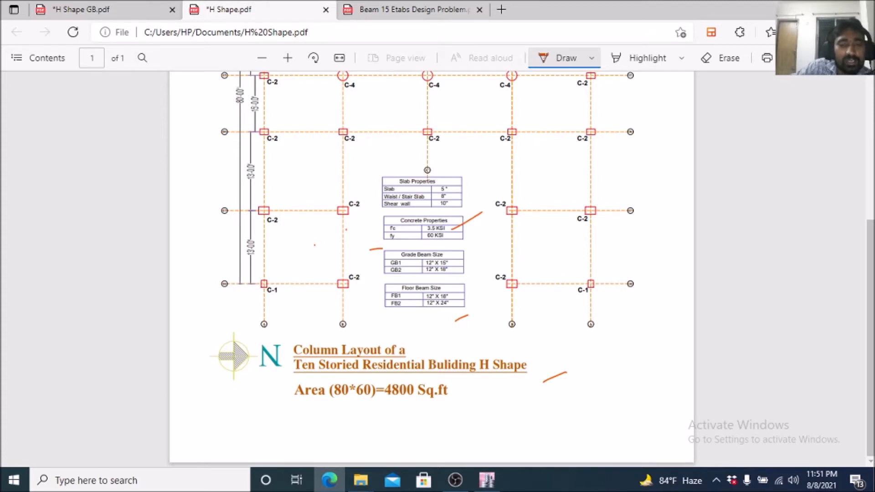
{"action": "left_click", "coordinate": [455, 480]}
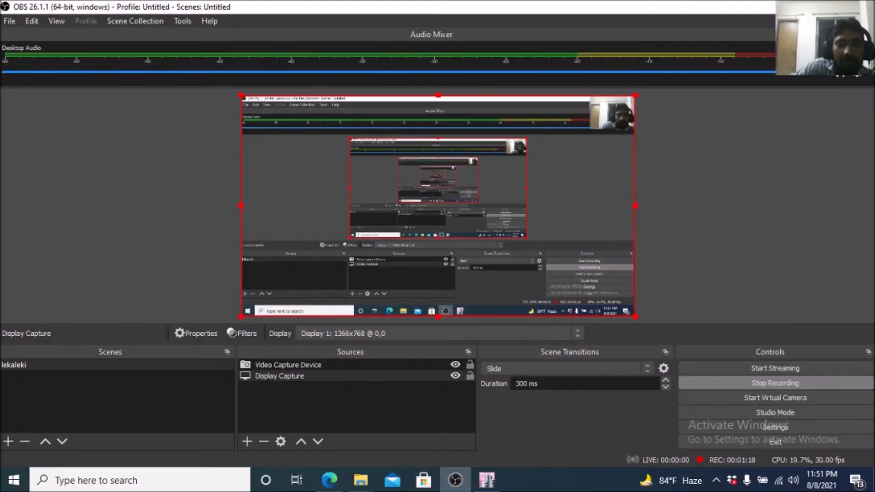
{"action": "left_click", "coordinate": [454, 480]}
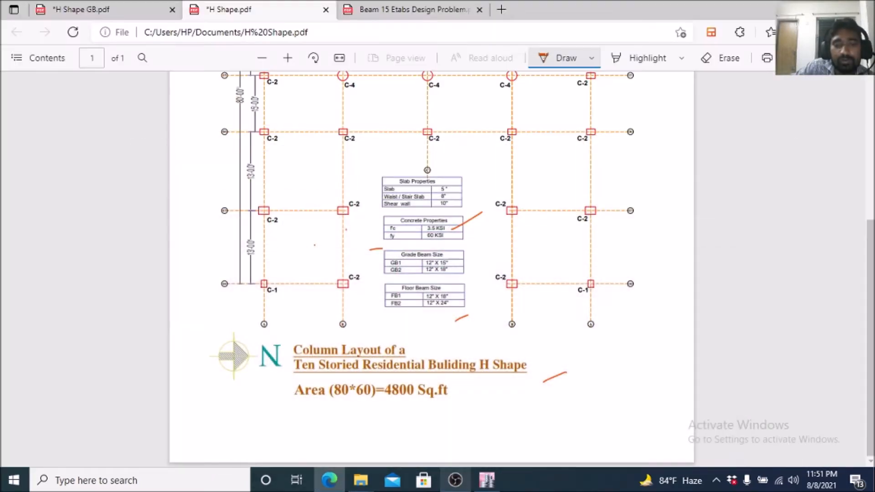
Switch back to ETABS and add a new material property with region User and material type Concrete
{"action": "left_click", "coordinate": [486, 479]}
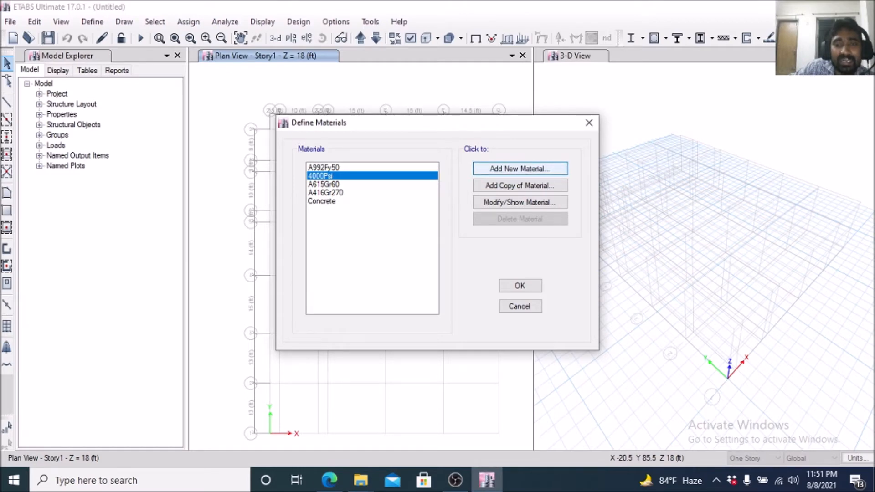
{"action": "left_click", "coordinate": [520, 169]}
{"action": "left_click", "coordinate": [520, 200]}
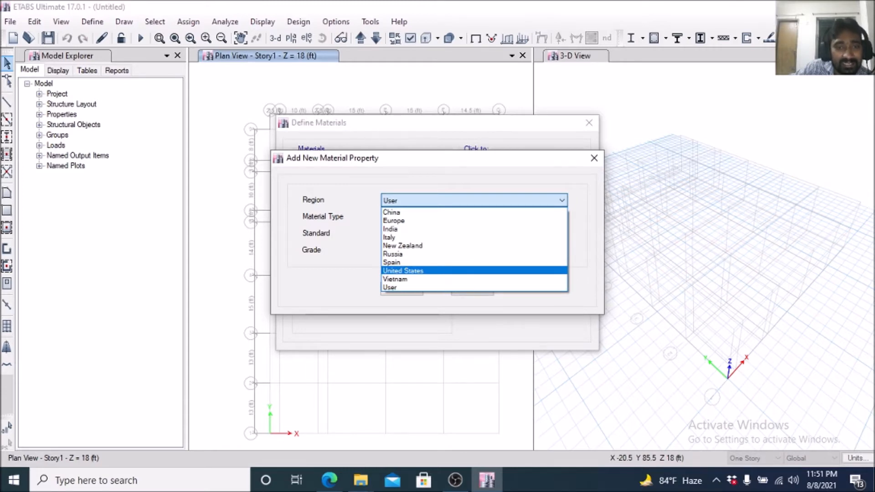
{"action": "left_click", "coordinate": [473, 288]}
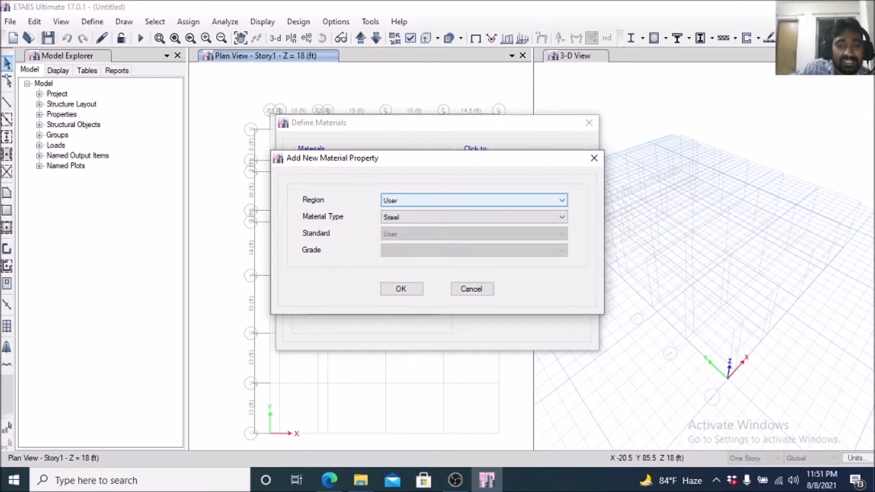
{"action": "left_click", "coordinate": [474, 217]}
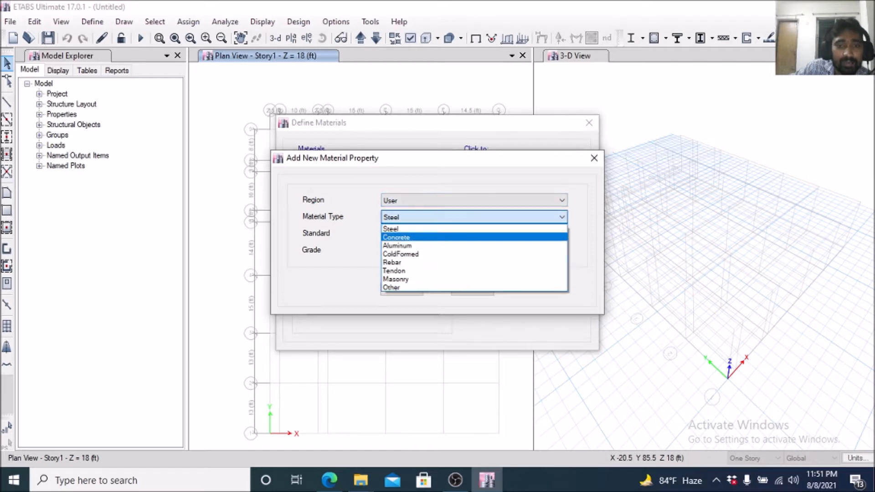
{"action": "left_click", "coordinate": [398, 246]}
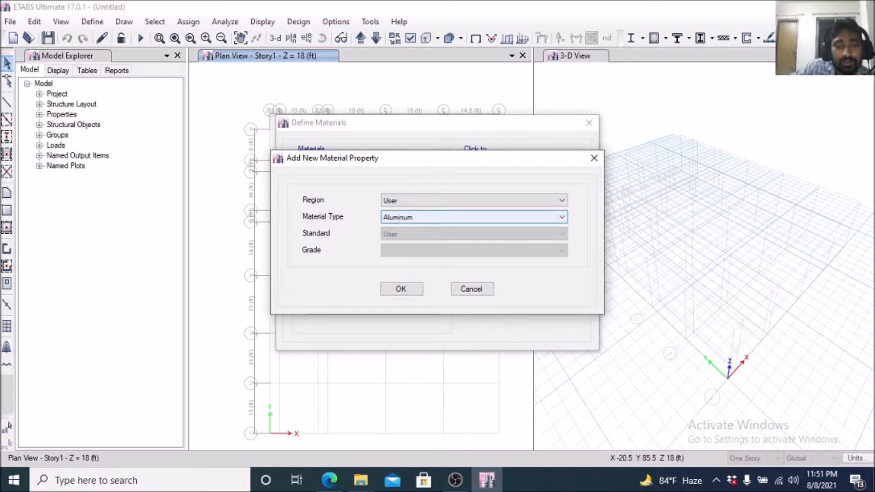
{"action": "left_click", "coordinate": [474, 217]}
{"action": "left_click", "coordinate": [396, 238]}
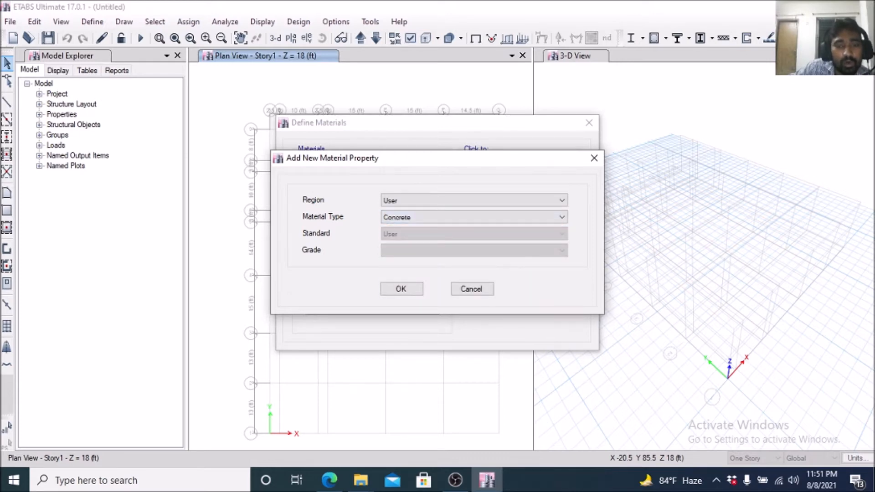
{"action": "left_click", "coordinate": [401, 289]}
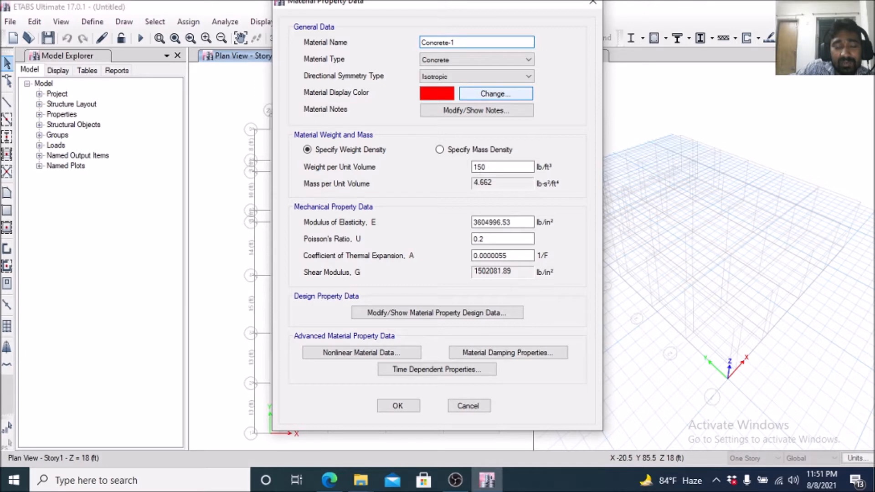
Change the new concrete material's display color to gray (RGB 128, 128, 128)
{"action": "left_click", "coordinate": [496, 94]}
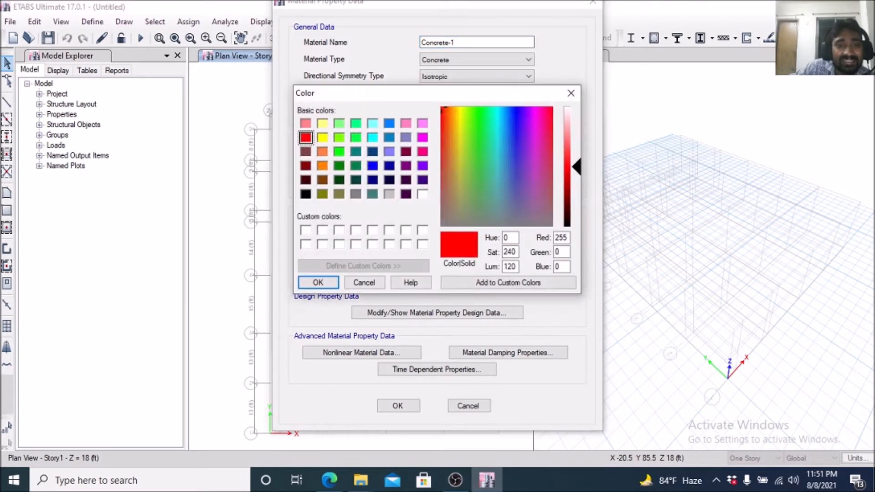
{"action": "left_click", "coordinate": [355, 193]}
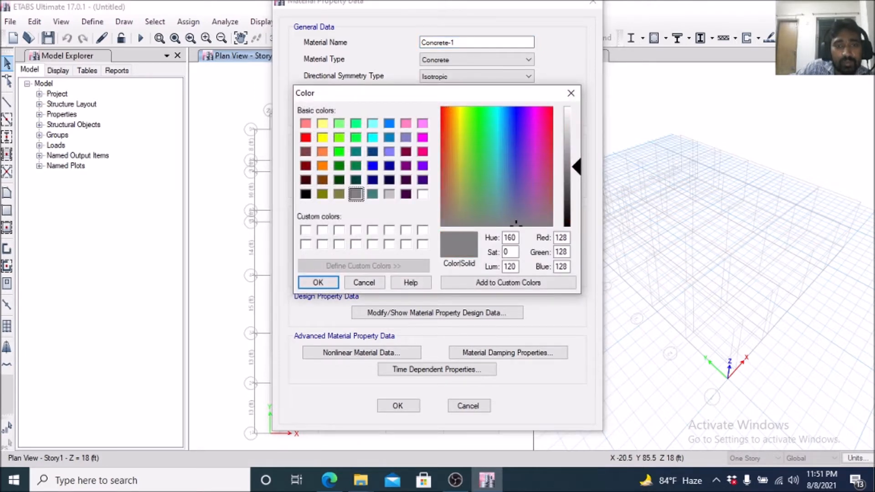
{"action": "left_click", "coordinate": [318, 283]}
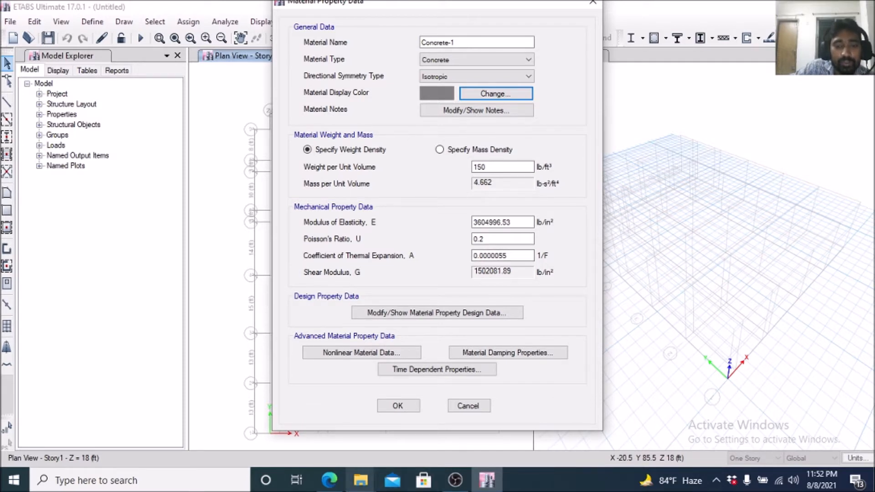
Switch to the PDF in Edge and handwrite the elastic modulus formula Ec = 57000√f'c / 1000 over the column layout
{"action": "left_click", "coordinate": [329, 480]}
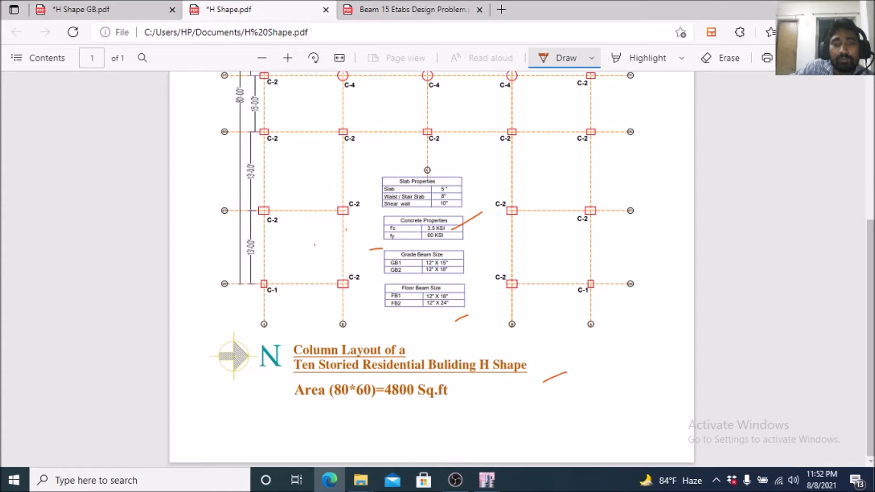
{"action": "mouse_move", "coordinate": [393, 133]}
{"action": "left_mouse_down"}
{"action": "mouse_move", "coordinate": [399, 172]}
{"action": "mouse_move", "coordinate": [426, 117]}
{"action": "mouse_move", "coordinate": [448, 171]}
{"action": "mouse_move", "coordinate": [492, 119]}
{"action": "mouse_move", "coordinate": [552, 94]}
{"action": "mouse_move", "coordinate": [635, 89]}
{"action": "mouse_move", "coordinate": [584, 109]}
{"action": "mouse_move", "coordinate": [592, 133]}
{"action": "left_mouse_up"}
{"action": "mouse_move", "coordinate": [586, 114]}
{"action": "left_mouse_down"}
{"action": "mouse_move", "coordinate": [605, 108]}
{"action": "mouse_move", "coordinate": [607, 122]}
{"action": "left_mouse_up"}
{"action": "left_click_drag", "start_coordinate": [606, 92], "coordinate": [606, 100]}
{"action": "left_click_drag", "start_coordinate": [444, 182], "coordinate": [622, 138]}
{"action": "left_click_drag", "start_coordinate": [561, 178], "coordinate": [563, 207]}
{"action": "mouse_move", "coordinate": [588, 174]}
{"action": "left_mouse_down"}
{"action": "mouse_move", "coordinate": [578, 183]}
{"action": "mouse_move", "coordinate": [597, 159]}
{"action": "left_mouse_up"}
{"action": "mouse_move", "coordinate": [602, 173]}
{"action": "left_mouse_down"}
{"action": "mouse_move", "coordinate": [607, 157]}
{"action": "mouse_move", "coordinate": [602, 172]}
{"action": "mouse_move", "coordinate": [613, 175]}
{"action": "left_mouse_up"}
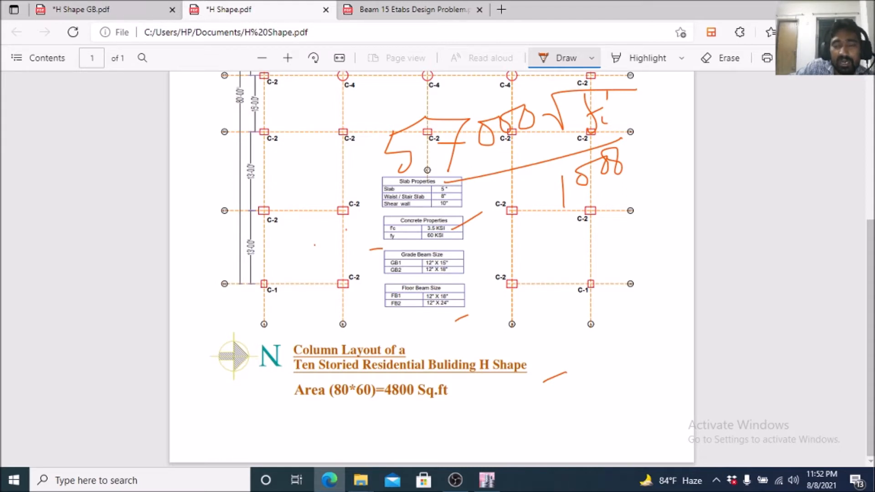
{"action": "mouse_move", "coordinate": [293, 180]}
{"action": "left_mouse_down"}
{"action": "mouse_move", "coordinate": [295, 208]}
{"action": "mouse_move", "coordinate": [309, 202]}
{"action": "left_mouse_up"}
{"action": "left_click_drag", "start_coordinate": [294, 198], "coordinate": [305, 189]}
{"action": "left_click_drag", "start_coordinate": [293, 182], "coordinate": [310, 173]}
{"action": "mouse_move", "coordinate": [321, 204]}
{"action": "left_mouse_down"}
{"action": "mouse_move", "coordinate": [323, 214]}
{"action": "mouse_move", "coordinate": [345, 183]}
{"action": "mouse_move", "coordinate": [353, 192]}
{"action": "left_mouse_up"}
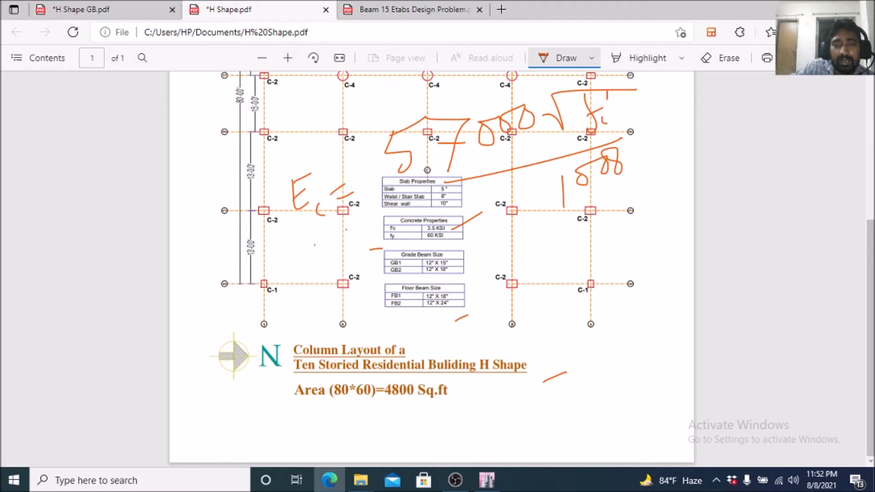
Handwrite the formula's result, = 3572, below it on the column layout
{"action": "left_click_drag", "start_coordinate": [477, 309], "coordinate": [502, 294]}
{"action": "left_click_drag", "start_coordinate": [481, 316], "coordinate": [499, 309]}
{"action": "left_click_drag", "start_coordinate": [517, 272], "coordinate": [523, 307]}
{"action": "mouse_move", "coordinate": [541, 268]}
{"action": "left_mouse_down"}
{"action": "mouse_move", "coordinate": [558, 287]}
{"action": "mouse_move", "coordinate": [548, 301]}
{"action": "mouse_move", "coordinate": [557, 258]}
{"action": "mouse_move", "coordinate": [587, 241]}
{"action": "mouse_move", "coordinate": [583, 295]}
{"action": "left_mouse_up"}
{"action": "left_click_drag", "start_coordinate": [572, 270], "coordinate": [622, 268]}
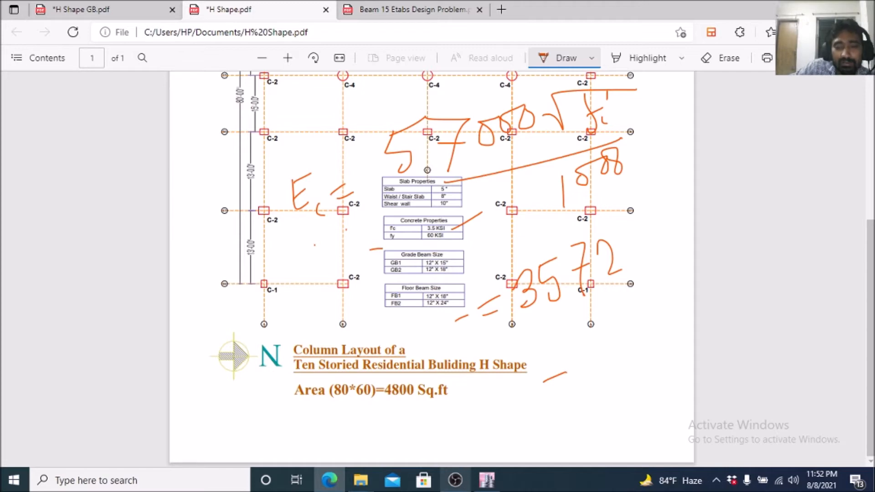
Return to ETABS, set the concrete's modulus of elasticity to 3572 lb/in², and choose to specify mass density
{"action": "left_click", "coordinate": [486, 480]}
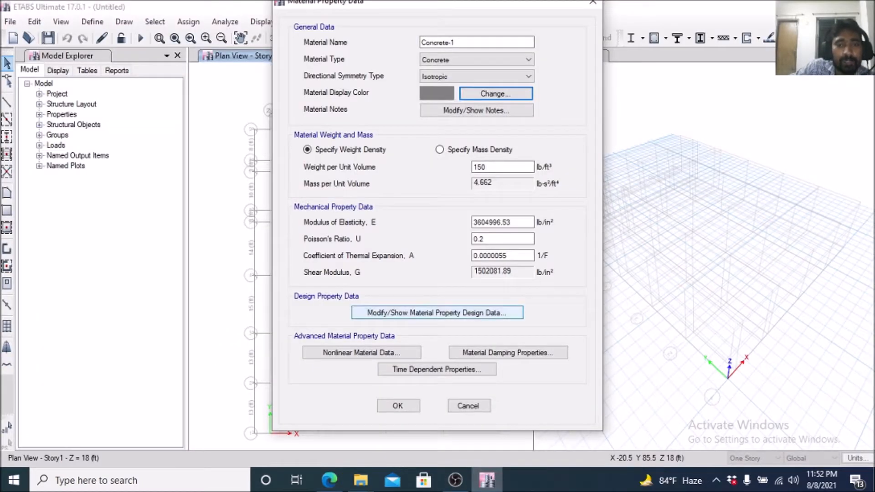
{"action": "left_click_drag", "start_coordinate": [513, 222], "coordinate": [473, 222]}
{"action": "type", "text": "357"}
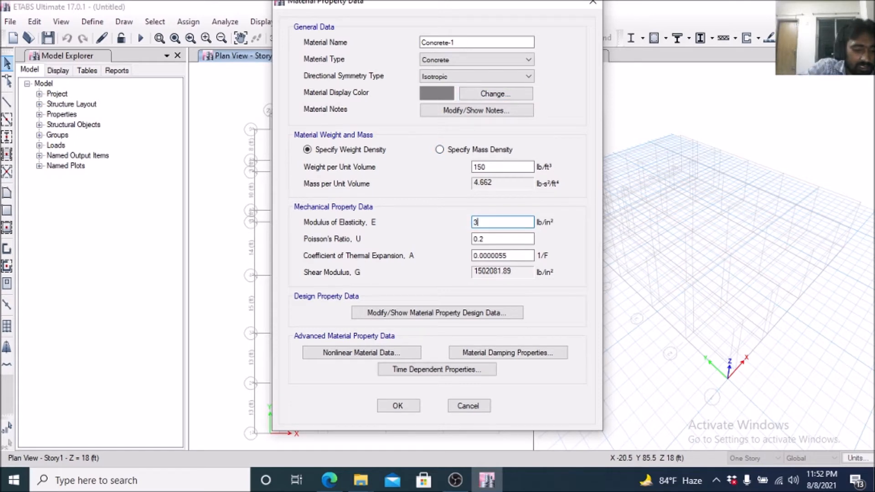
{"action": "type", "text": "2"}
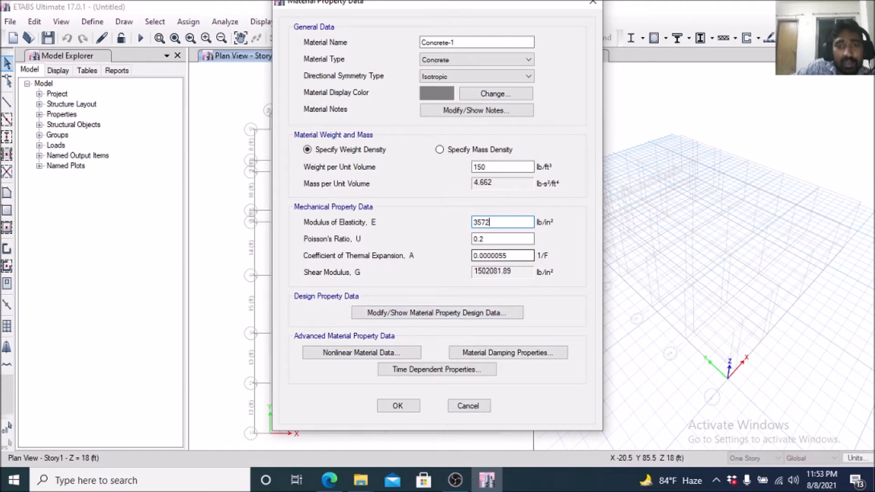
{"action": "left_click", "coordinate": [440, 149]}
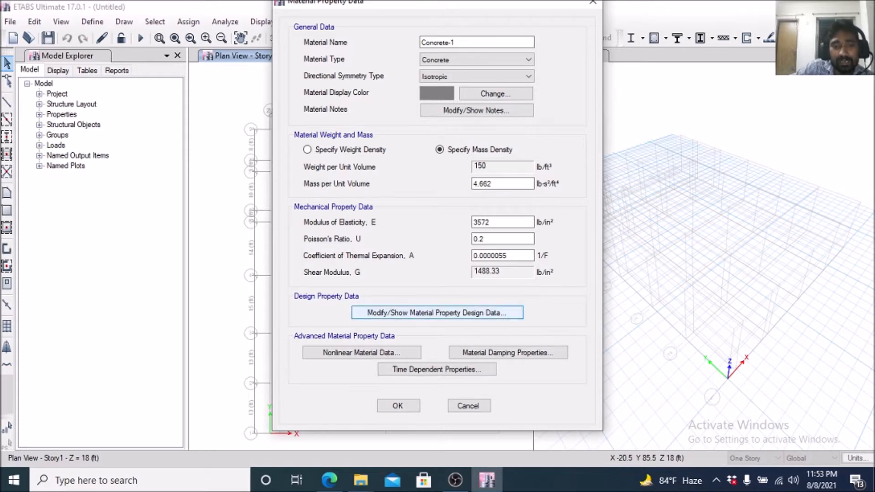
Set the specified concrete compressive strength f'c to 3500 lb/in² in the material's design data
{"action": "left_click", "coordinate": [437, 313]}
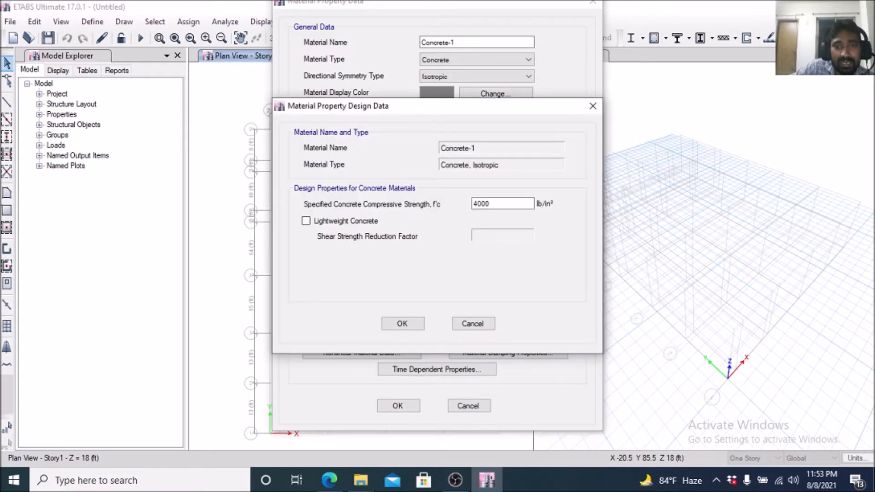
{"action": "left_click_drag", "start_coordinate": [491, 204], "coordinate": [477, 204]}
{"action": "left_click", "coordinate": [491, 204]}
{"action": "left_click_drag", "start_coordinate": [491, 203], "coordinate": [473, 203]}
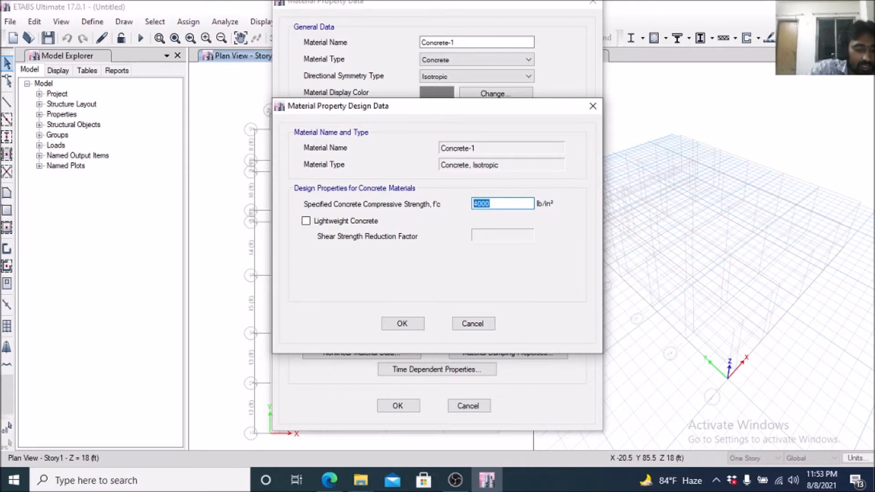
{"action": "type", "text": "3500"}
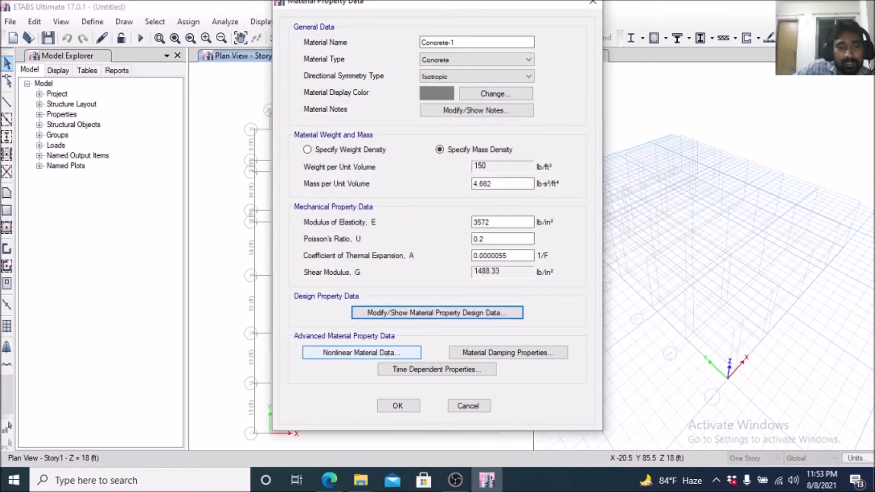
Accept the nonlinear material data and damping properties as they are and confirm the new concrete material
{"action": "left_click", "coordinate": [361, 352]}
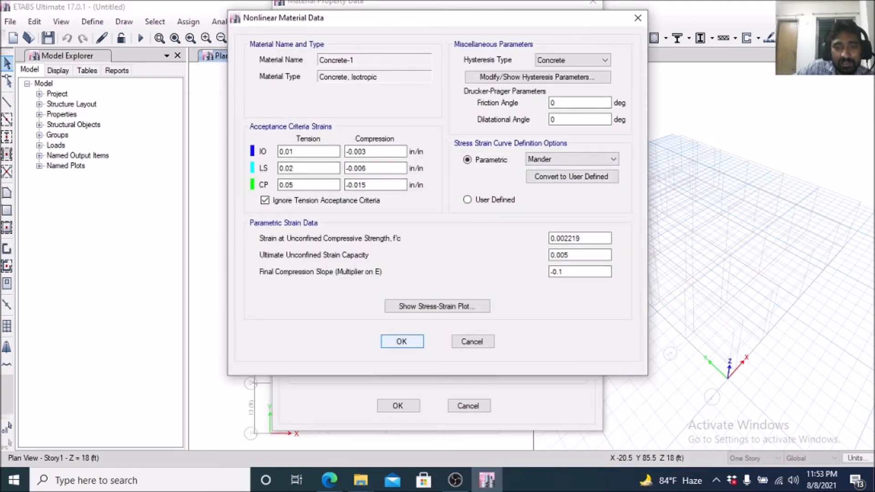
{"action": "left_click", "coordinate": [401, 341]}
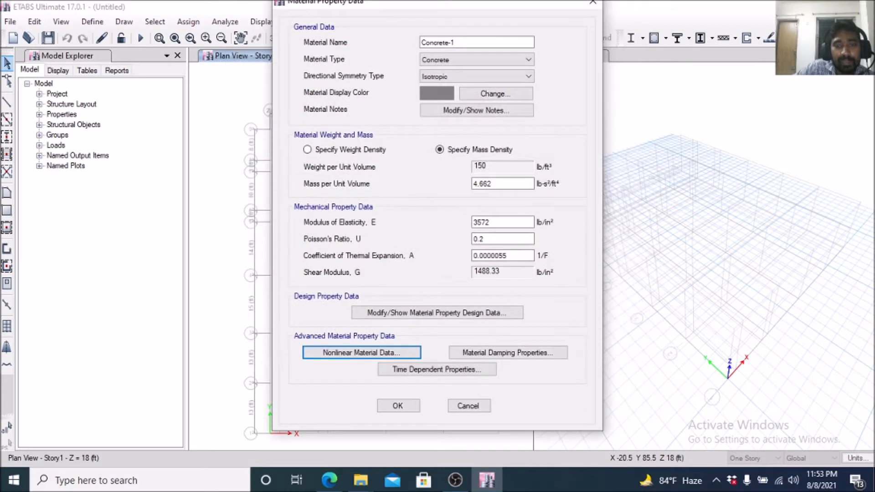
{"action": "left_click", "coordinate": [508, 352]}
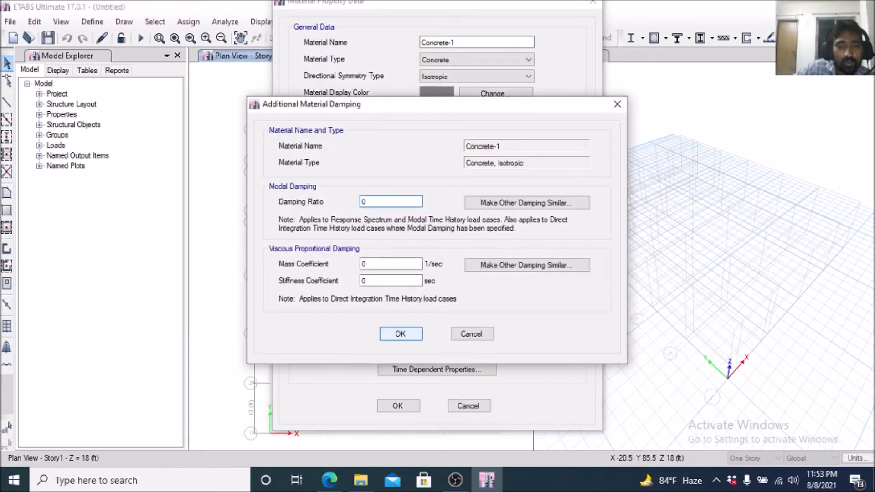
{"action": "left_click", "coordinate": [400, 333]}
{"action": "left_click", "coordinate": [398, 406]}
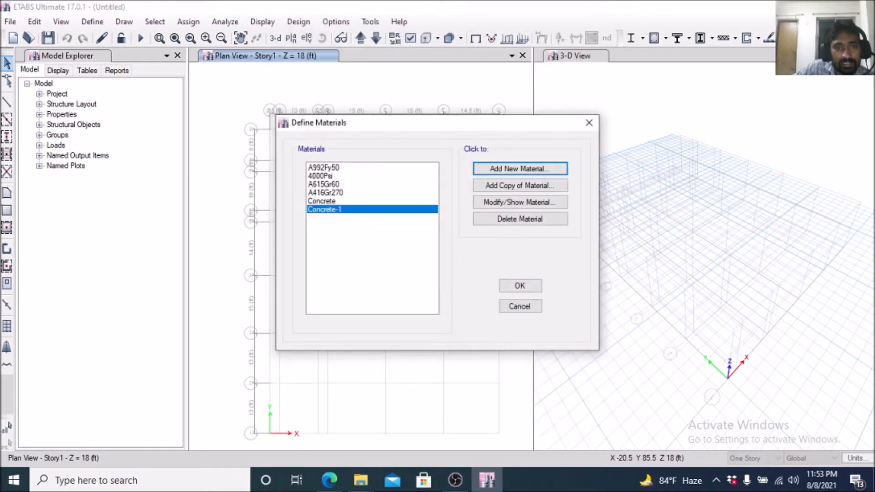
Review the property data and design data of the material named Concrete, leaving its values as they are
{"action": "left_click", "coordinate": [322, 200]}
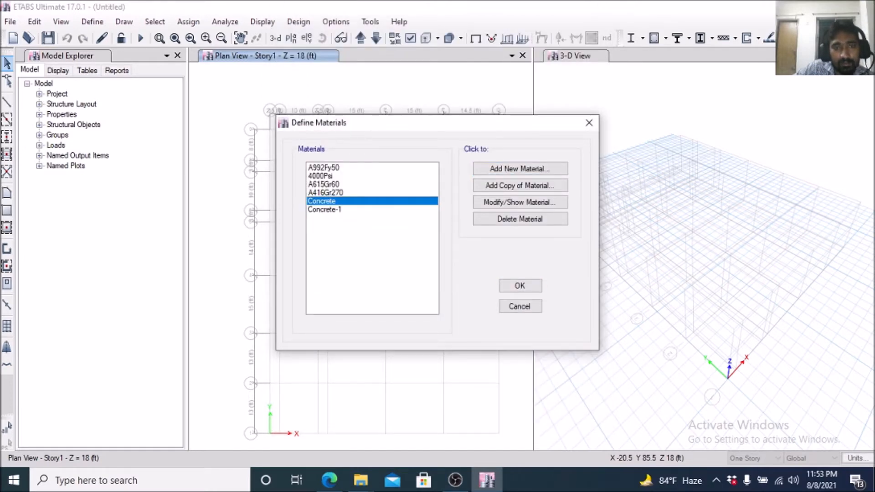
{"action": "left_click", "coordinate": [324, 209]}
{"action": "left_click", "coordinate": [322, 201]}
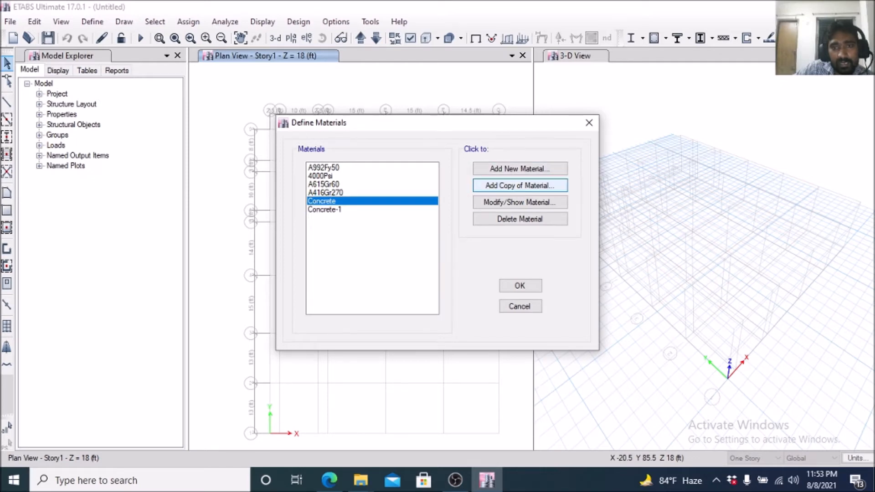
{"action": "left_click", "coordinate": [520, 202]}
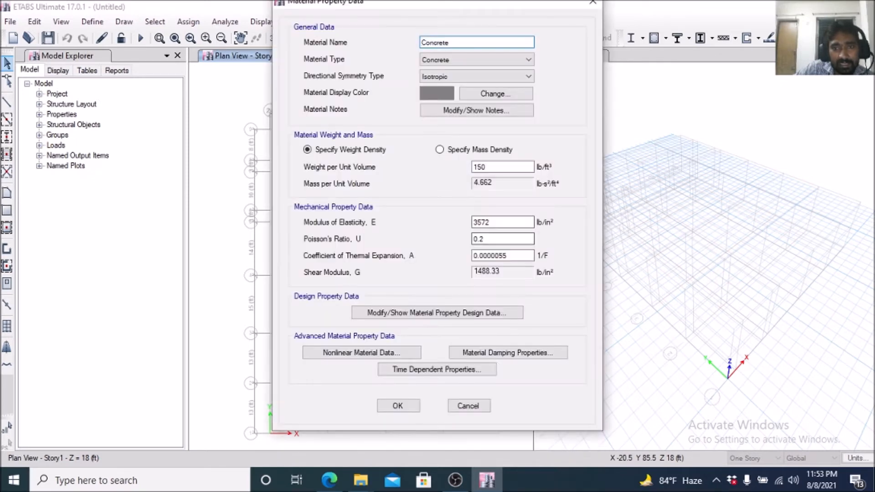
{"action": "left_click", "coordinate": [437, 313]}
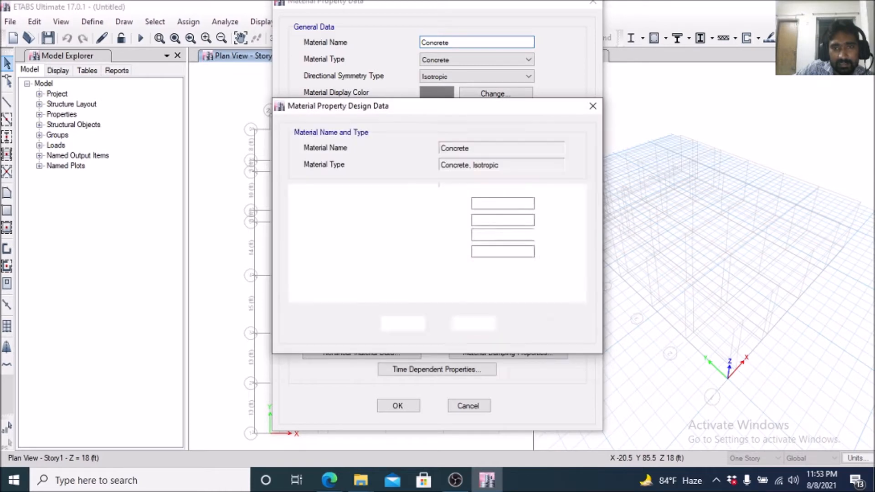
{"action": "key", "text": "Return"}
{"action": "left_click", "coordinate": [397, 406]}
Delete the duplicate material Concrete-1 and accept the materials list
{"action": "left_click", "coordinate": [324, 210]}
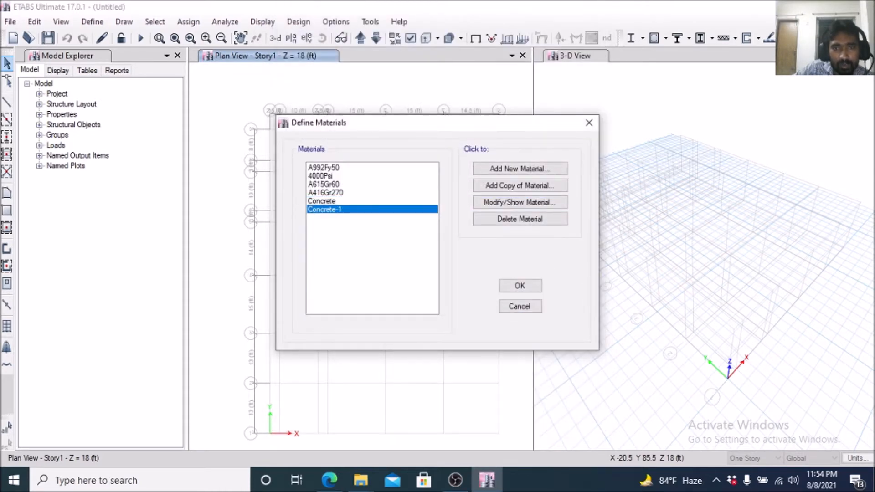
{"action": "left_click", "coordinate": [520, 220]}
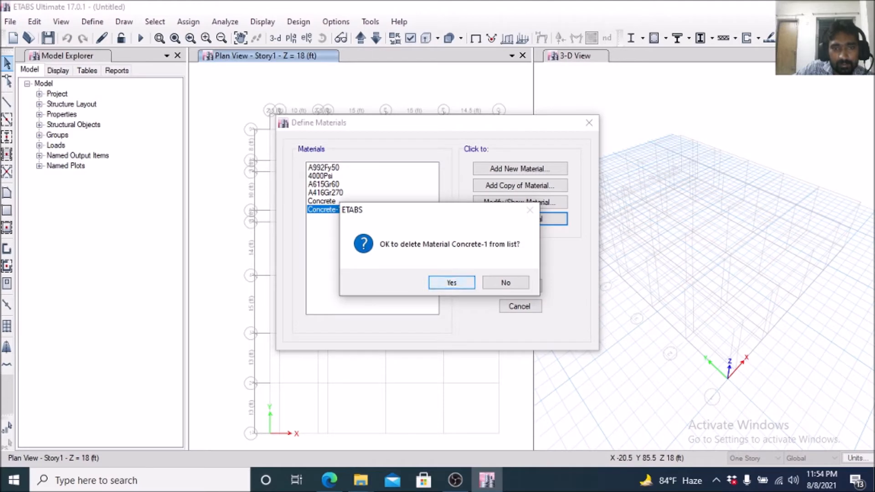
{"action": "key", "text": "Return"}
{"action": "left_click", "coordinate": [519, 285]}
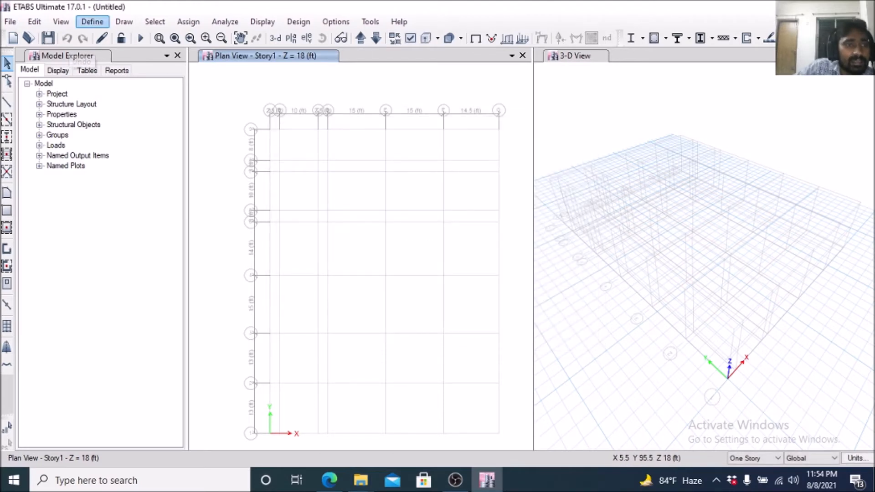
Open the frame section property definitions and look through the list of default sections
{"action": "left_click", "coordinate": [92, 22]}
{"action": "mouse_move", "coordinate": [132, 57]}
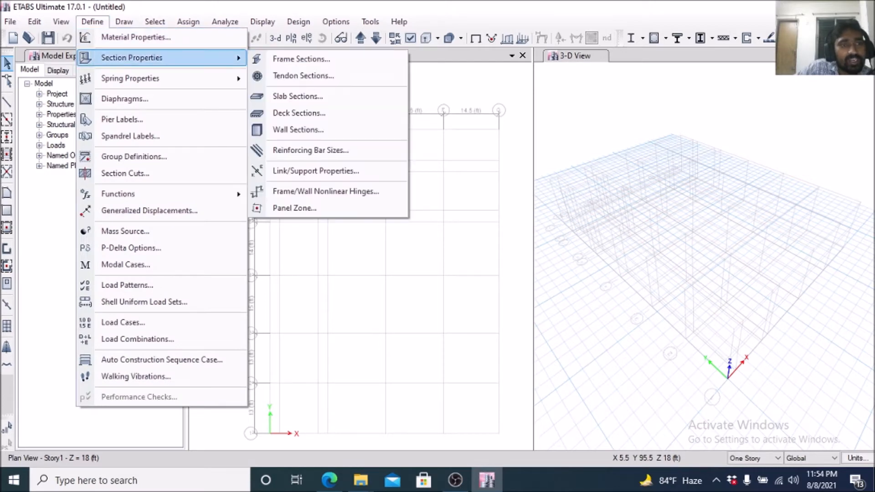
{"action": "left_click", "coordinate": [301, 59]}
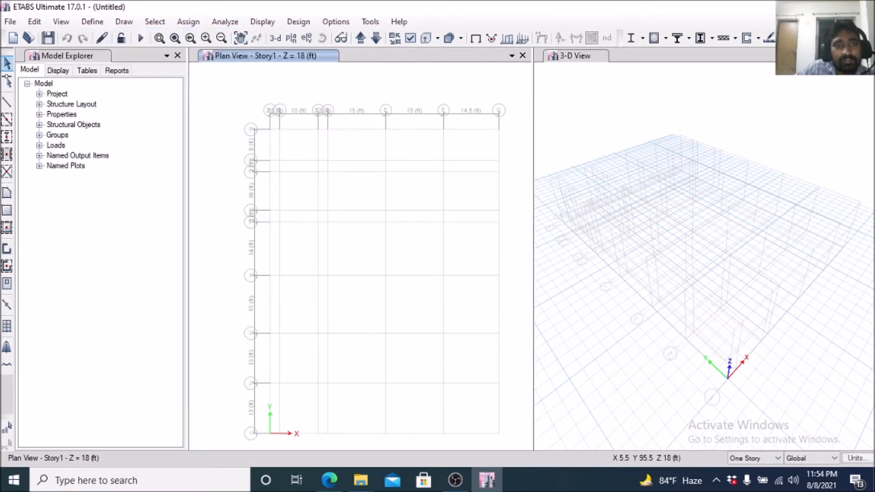
{"action": "mouse_move", "coordinate": [447, 223]}
{"action": "left_mouse_down"}
{"action": "mouse_move", "coordinate": [447, 339]}
{"action": "mouse_move", "coordinate": [447, 222]}
{"action": "left_mouse_up"}
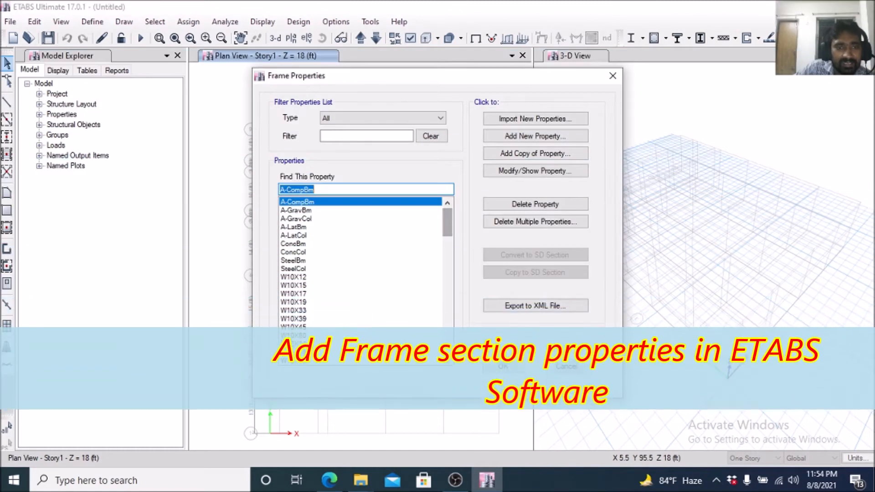
{"action": "scroll", "coordinate": [365, 281], "scroll_direction": "down", "scroll_amount": 8}
{"action": "scroll", "coordinate": [362, 281], "scroll_direction": "down", "scroll_amount": 20}
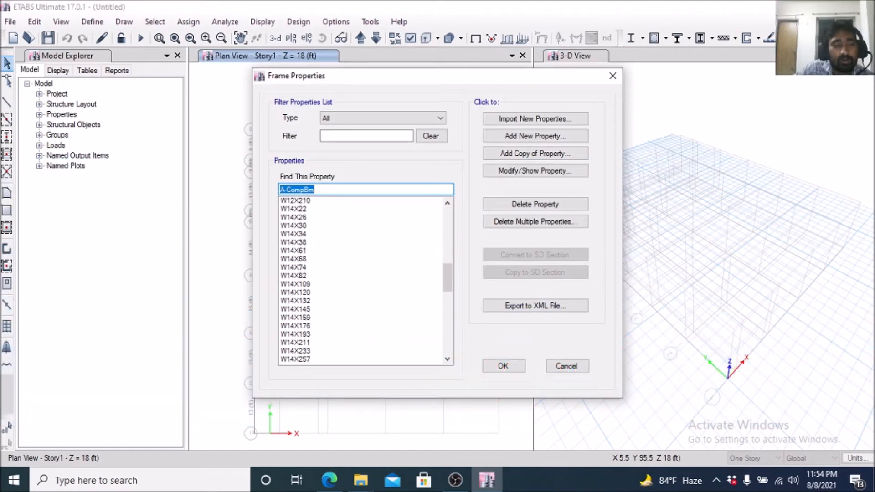
{"action": "scroll", "coordinate": [362, 281], "scroll_direction": "down", "scroll_amount": 1}
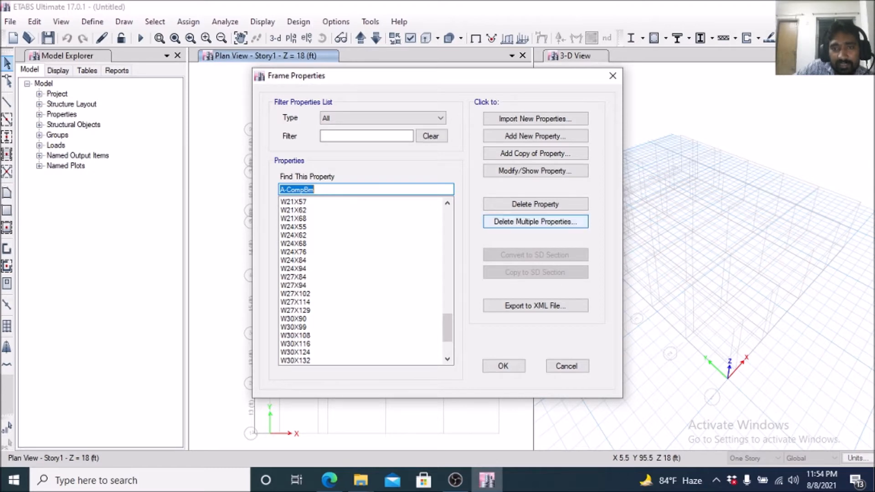
Use Delete Multiple Properties to remove the frame sections from A-CompBm to SteelCol
{"action": "left_click", "coordinate": [535, 221]}
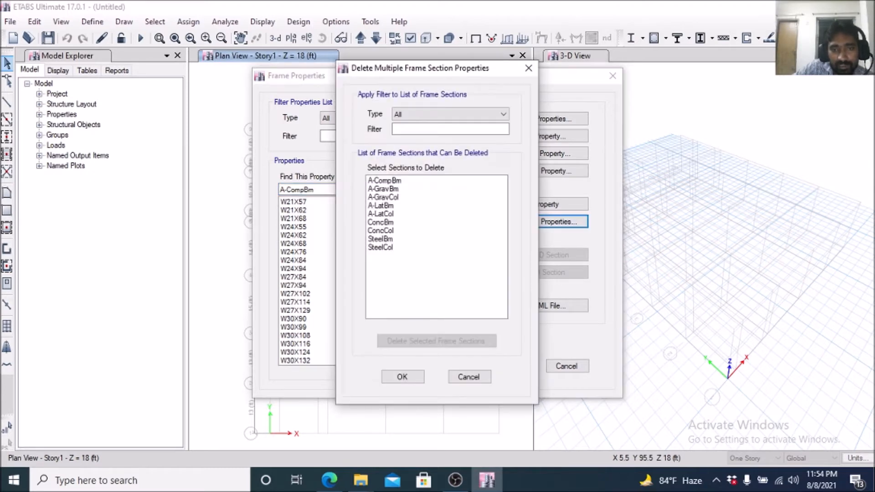
{"action": "left_click", "coordinate": [401, 247]}
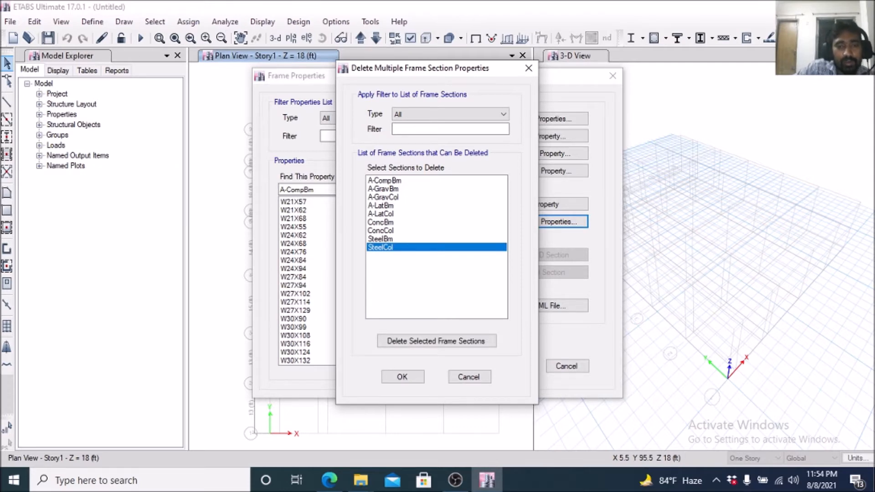
{"action": "left_click", "coordinate": [401, 239]}
{"action": "left_click_drag", "start_coordinate": [401, 247], "coordinate": [400, 180]}
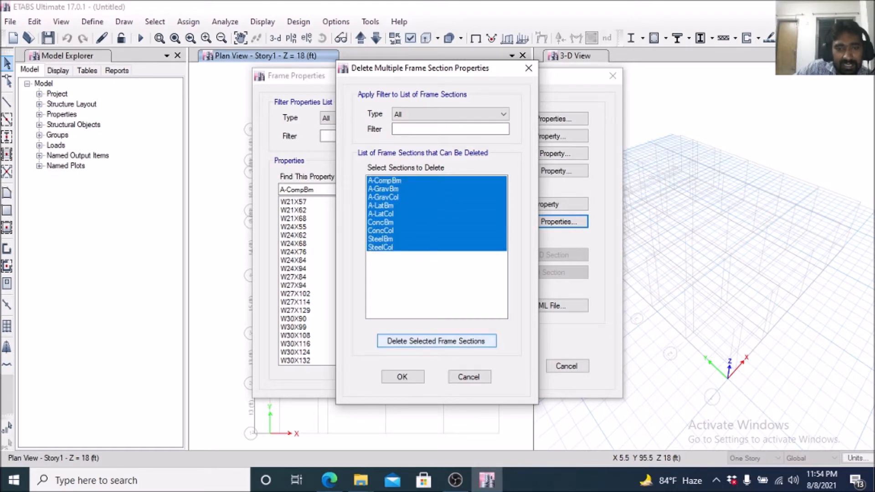
{"action": "left_click", "coordinate": [437, 340]}
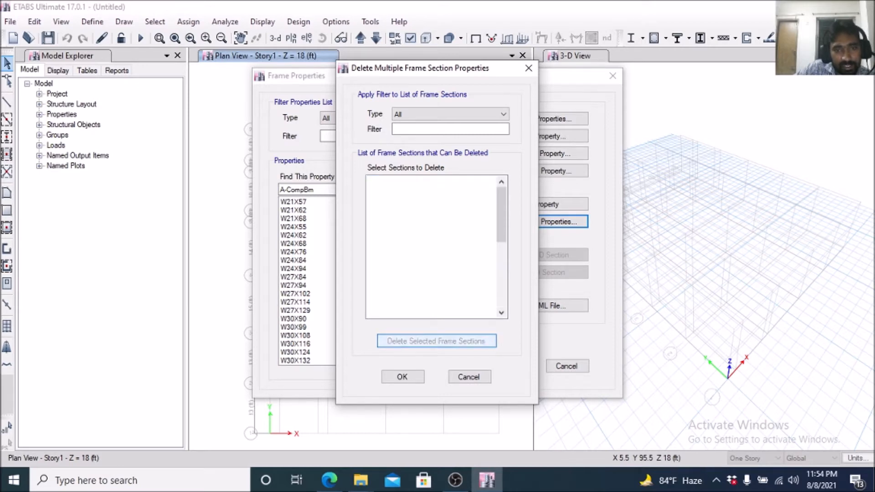
{"action": "left_click_drag", "start_coordinate": [501, 198], "coordinate": [501, 299]}
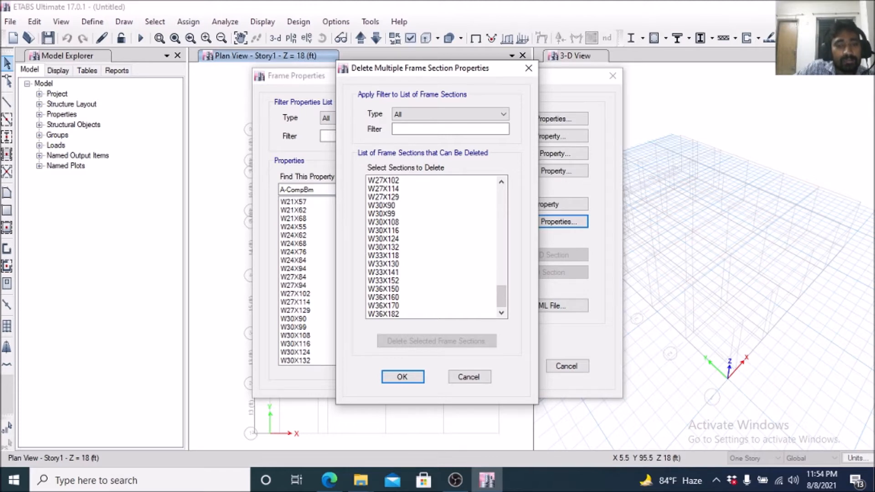
{"action": "left_click", "coordinate": [384, 314]}
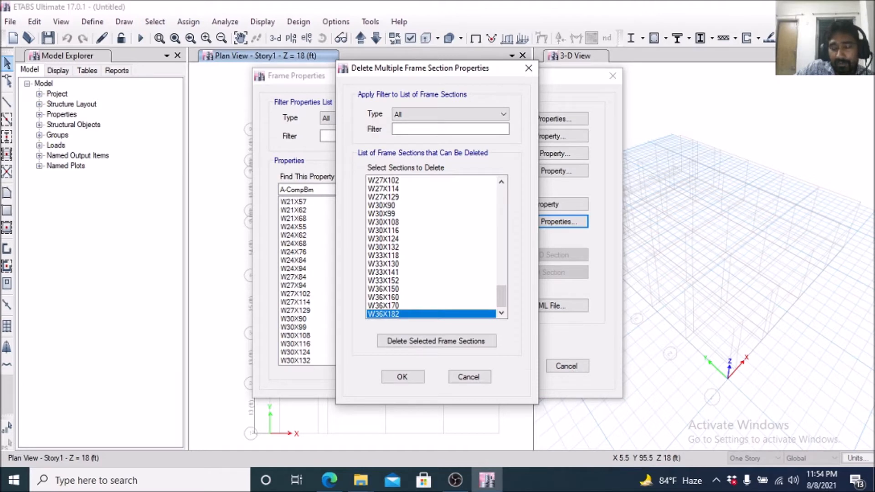
{"action": "left_click_drag", "start_coordinate": [384, 313], "coordinate": [384, 172]}
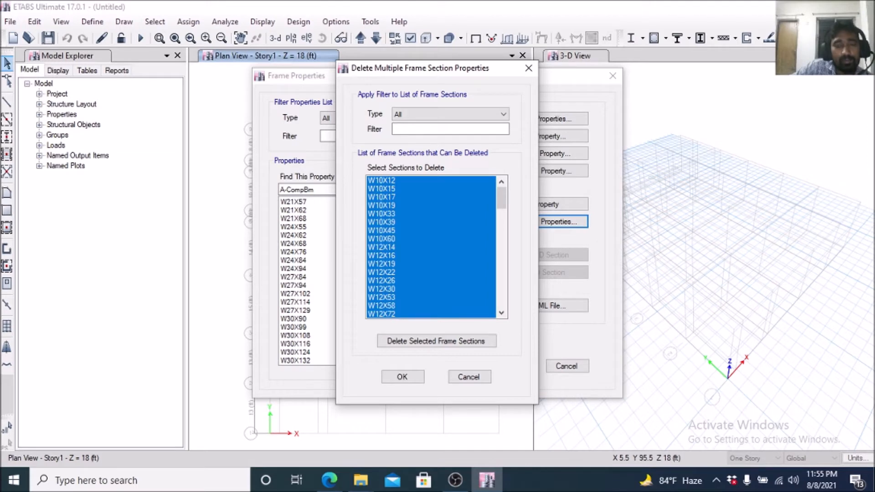
{"action": "left_click", "coordinate": [382, 181]}
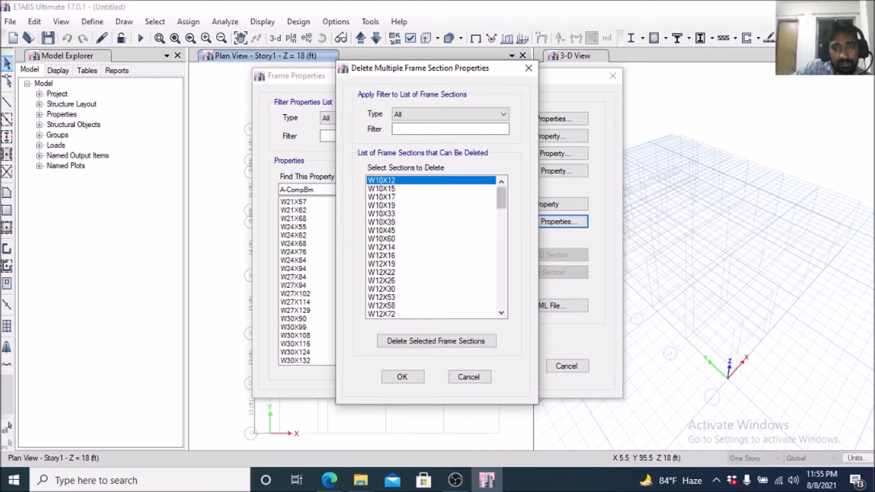
Delete all W sections from W10X15 to W36X182, keeping only W10X12, and accept the deletion
{"action": "left_click_drag", "start_coordinate": [501, 198], "coordinate": [501, 297]}
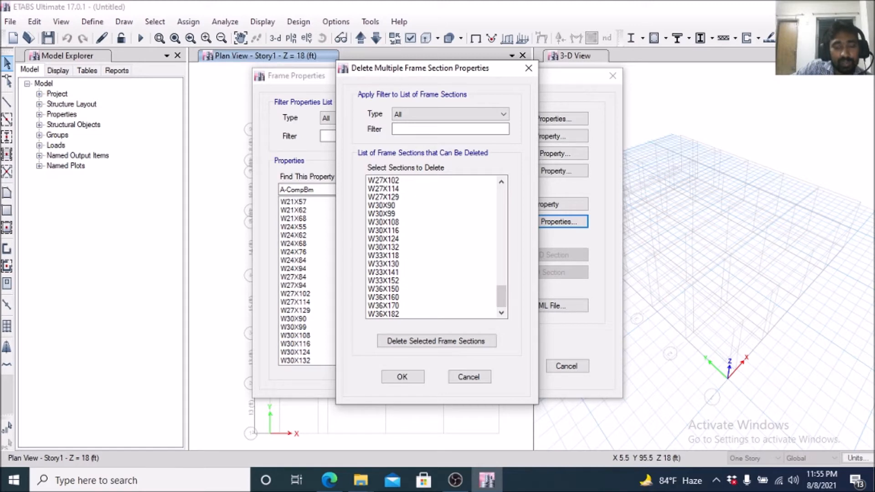
{"action": "left_click", "coordinate": [383, 314]}
{"action": "left_click_drag", "start_coordinate": [384, 314], "coordinate": [384, 187]}
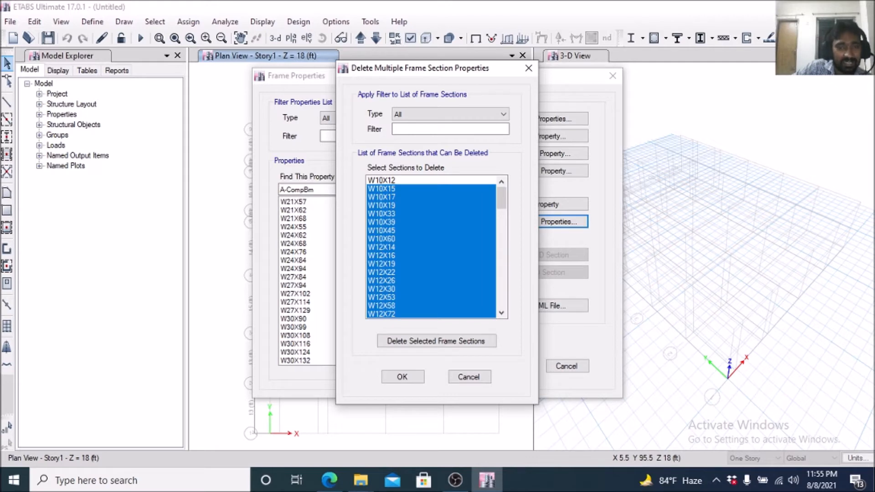
{"action": "left_click", "coordinate": [436, 341]}
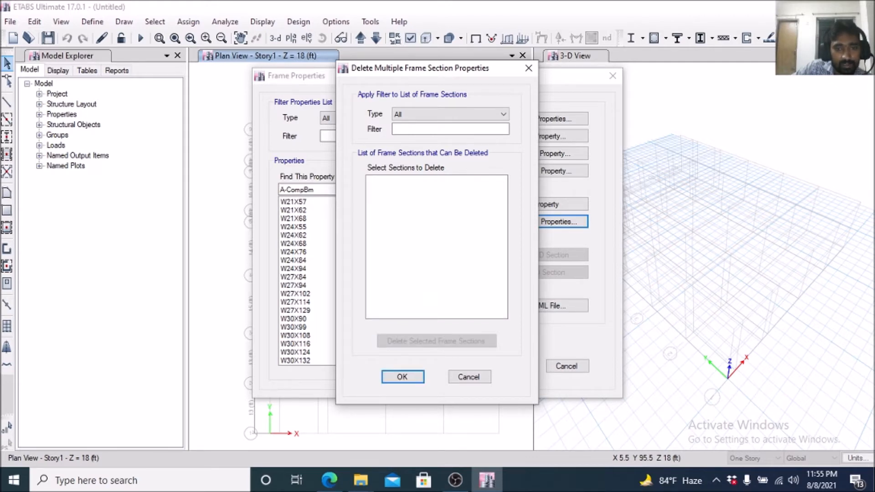
{"action": "left_click", "coordinate": [403, 376]}
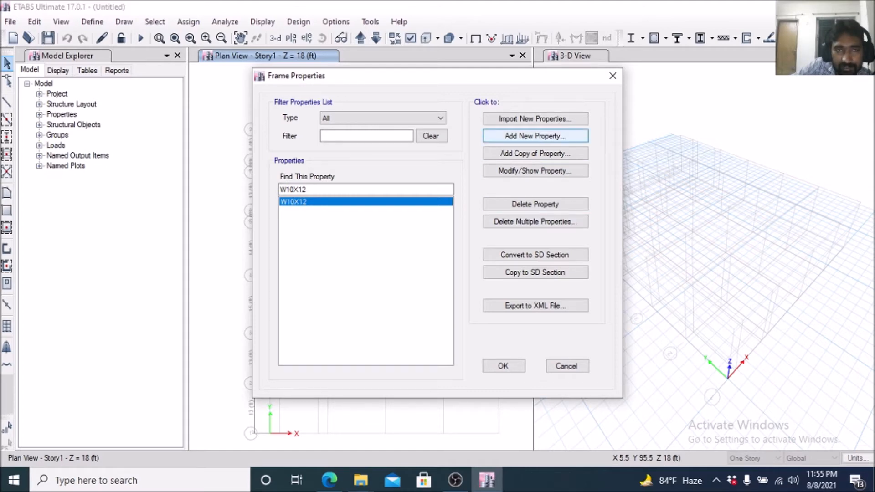
Switch to the column layout PDF in Edge, bracket the grade and floor beam size tables, and check the column sizes in H Shape GB.pdf
{"action": "left_click", "coordinate": [329, 480]}
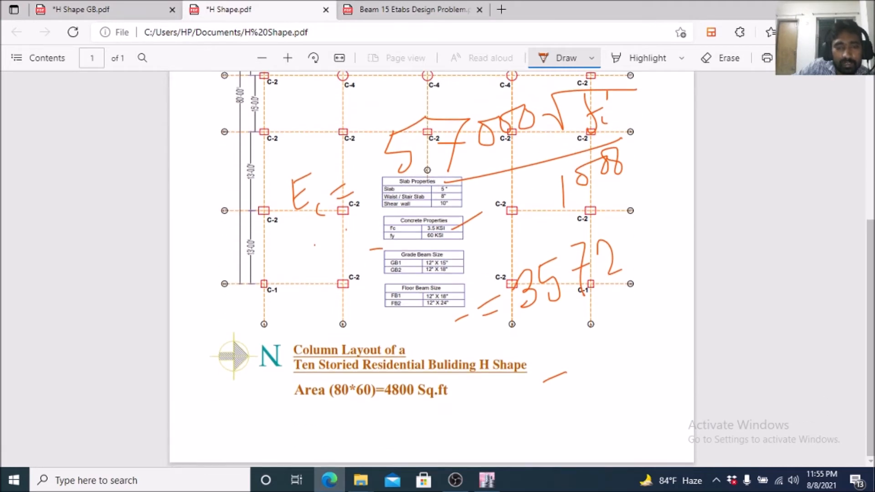
{"action": "mouse_move", "coordinate": [380, 261]}
{"action": "left_mouse_down"}
{"action": "mouse_move", "coordinate": [378, 277]}
{"action": "mouse_move", "coordinate": [397, 282]}
{"action": "mouse_move", "coordinate": [396, 319]}
{"action": "left_mouse_up"}
{"action": "left_click", "coordinate": [105, 9]}
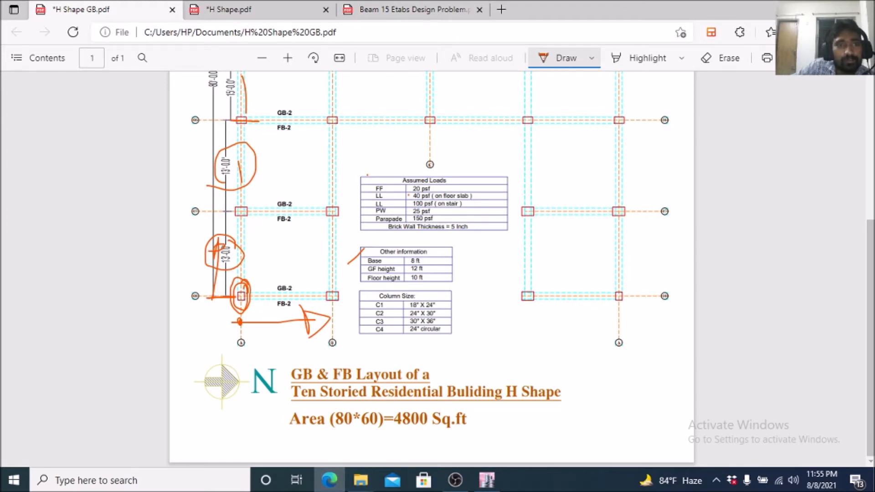
{"action": "key", "text": "ctrl+Tab"}
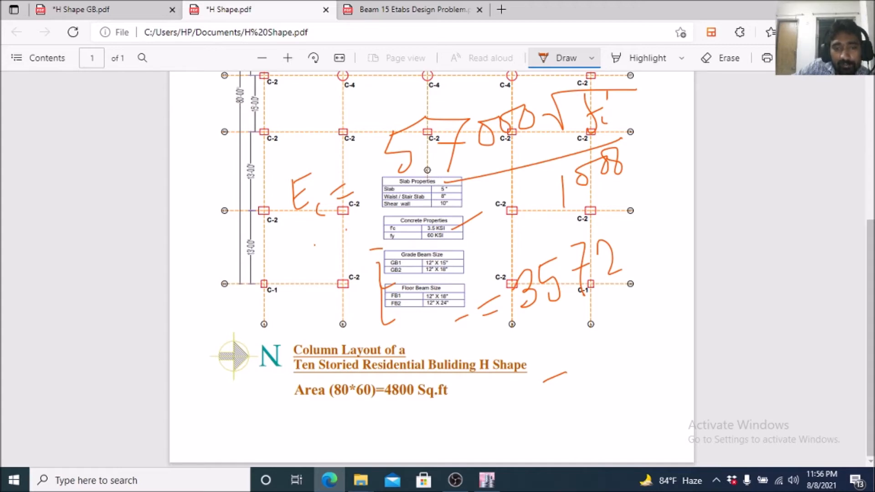
Return to ETABS, start a new concrete rectangular frame section named GB 12X15, and check its size against the column layout PDF
{"action": "left_click", "coordinate": [486, 480]}
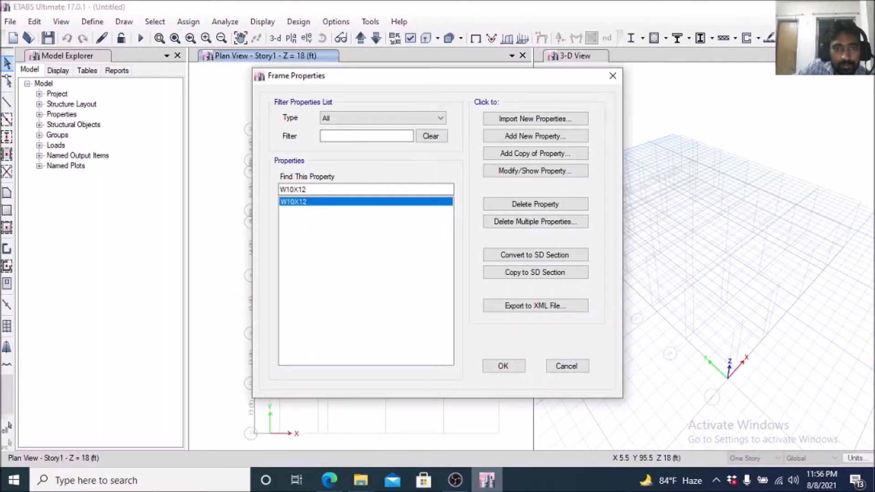
{"action": "left_click", "coordinate": [536, 136]}
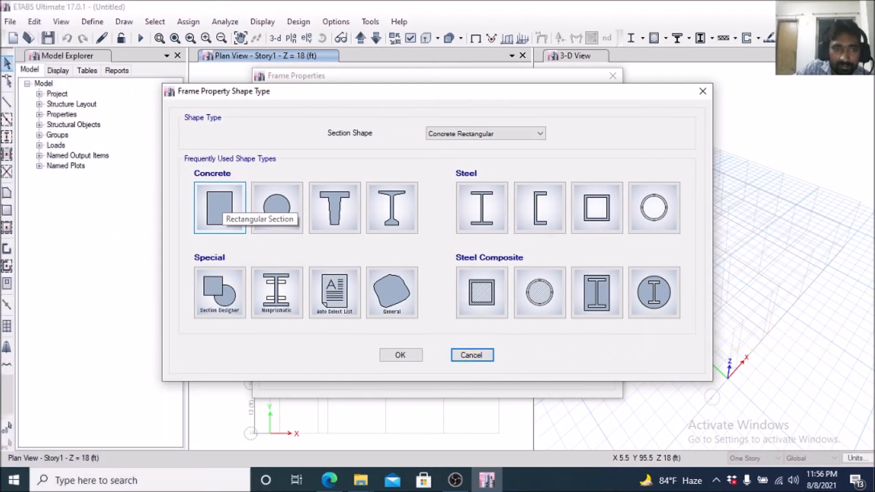
{"action": "left_click", "coordinate": [223, 210]}
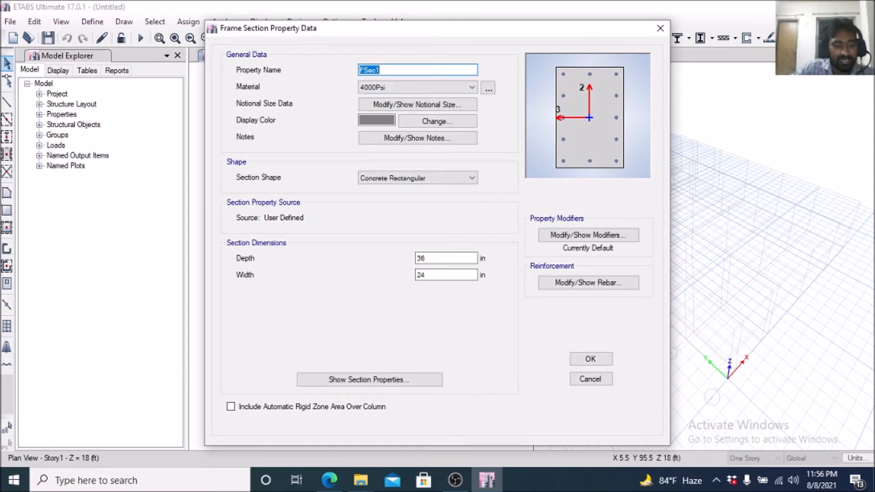
{"action": "type", "text": "GB"}
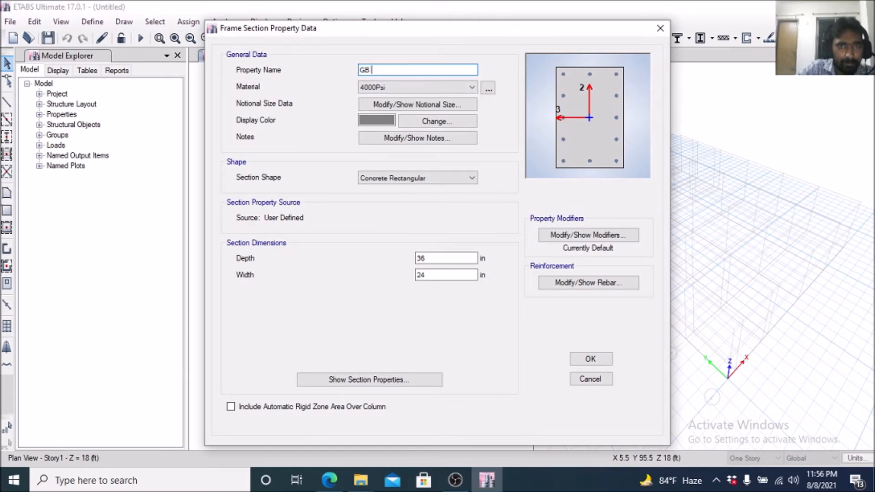
{"action": "type", "text": " 12"}
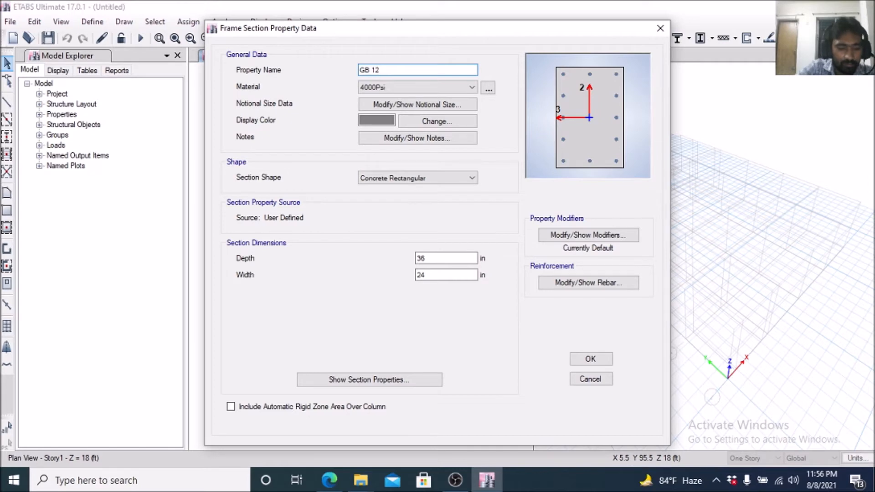
{"action": "type", "text": "X15"}
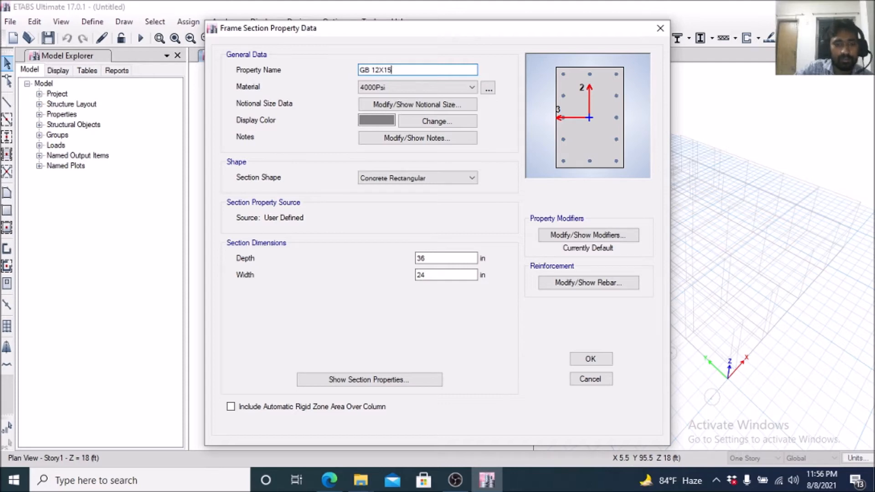
{"action": "left_click", "coordinate": [329, 479]}
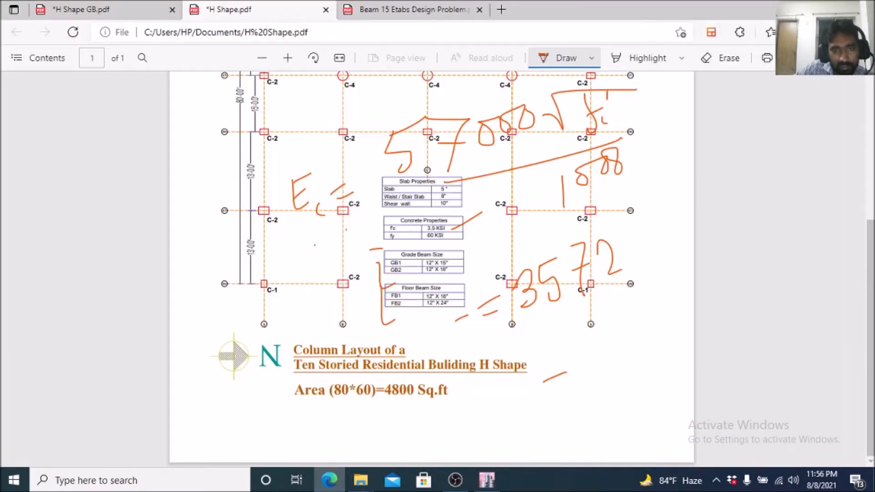
{"action": "left_click", "coordinate": [487, 480]}
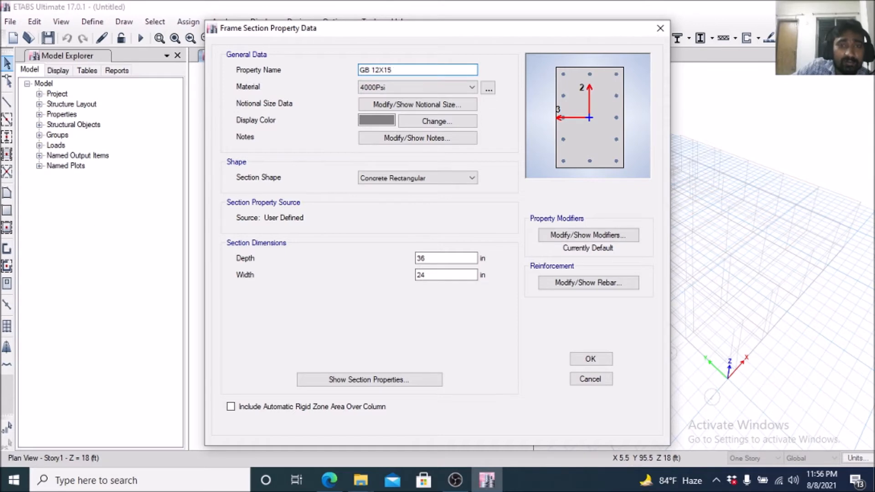
Assign the Concrete material to the GB 12X15 section and set its depth to 15 in and width to 12 in
{"action": "left_click_drag", "start_coordinate": [372, 69], "coordinate": [392, 70]}
{"action": "left_click", "coordinate": [392, 69]}
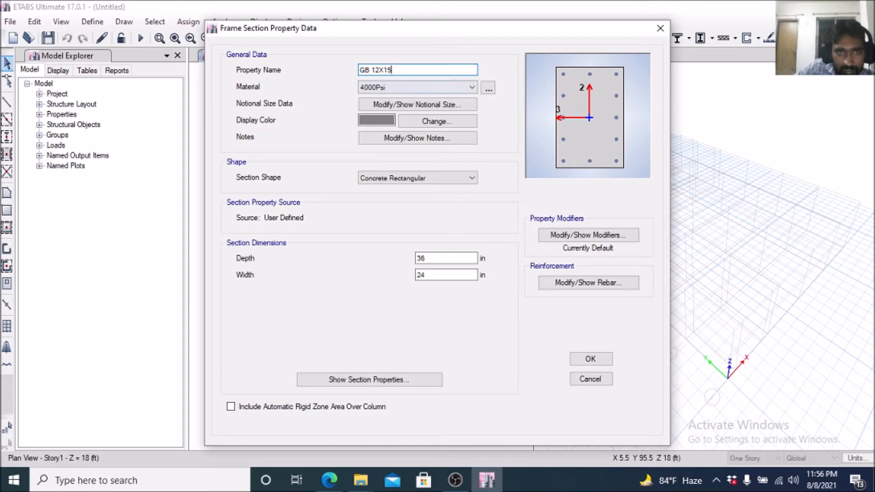
{"action": "left_click", "coordinate": [471, 87]}
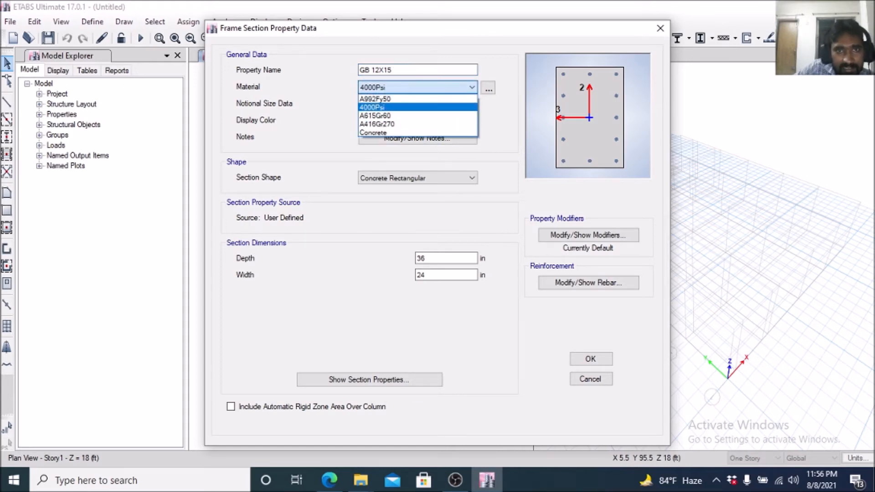
{"action": "left_click", "coordinate": [373, 132]}
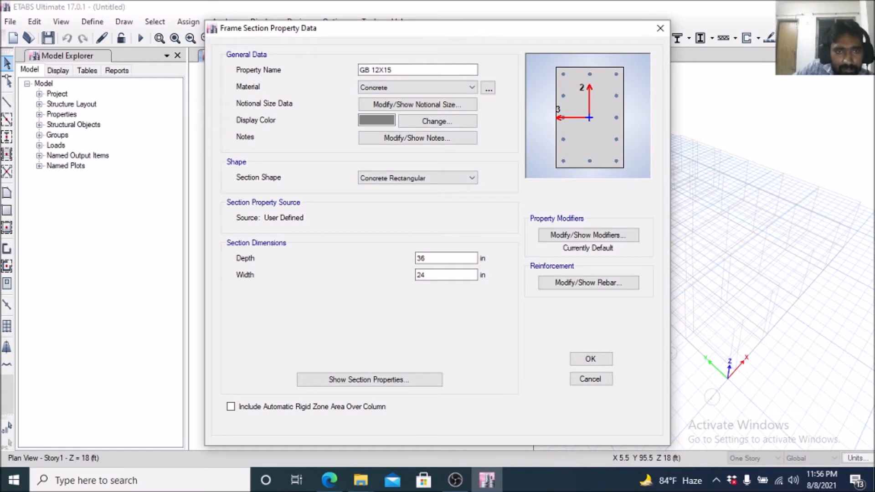
{"action": "left_click_drag", "start_coordinate": [429, 258], "coordinate": [415, 258]}
{"action": "type", "text": "15"}
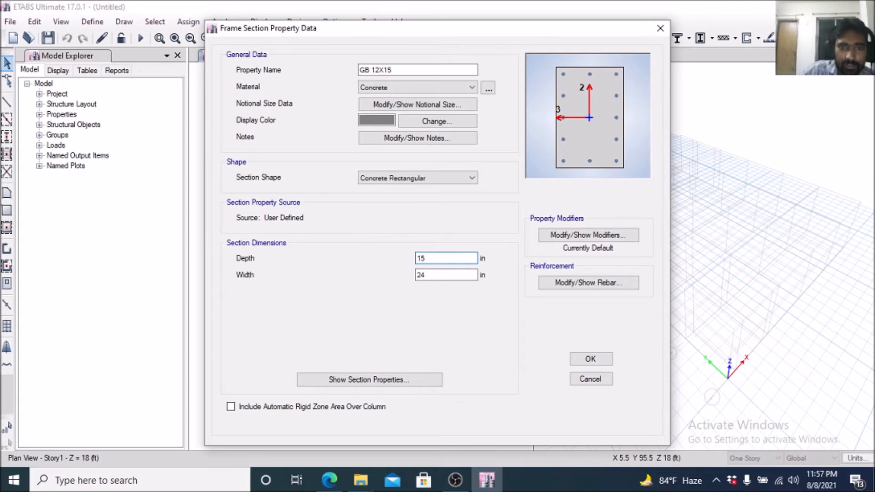
{"action": "key", "text": "Tab"}
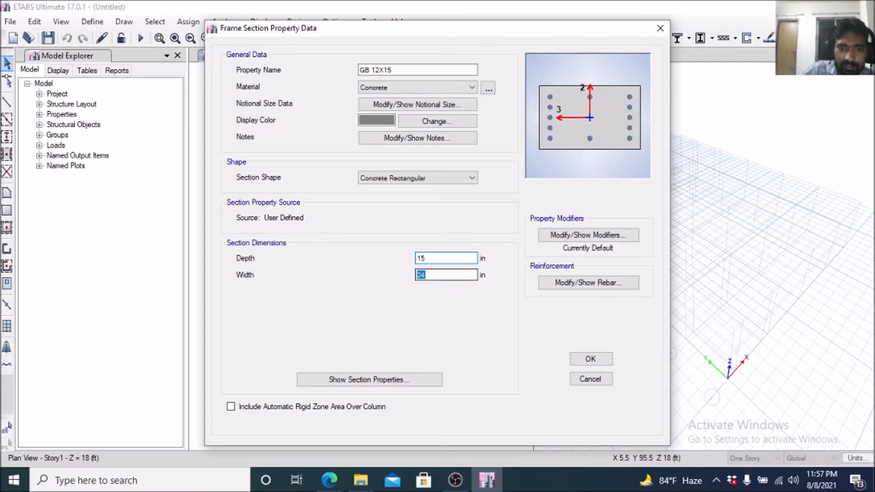
{"action": "type", "text": "1"}
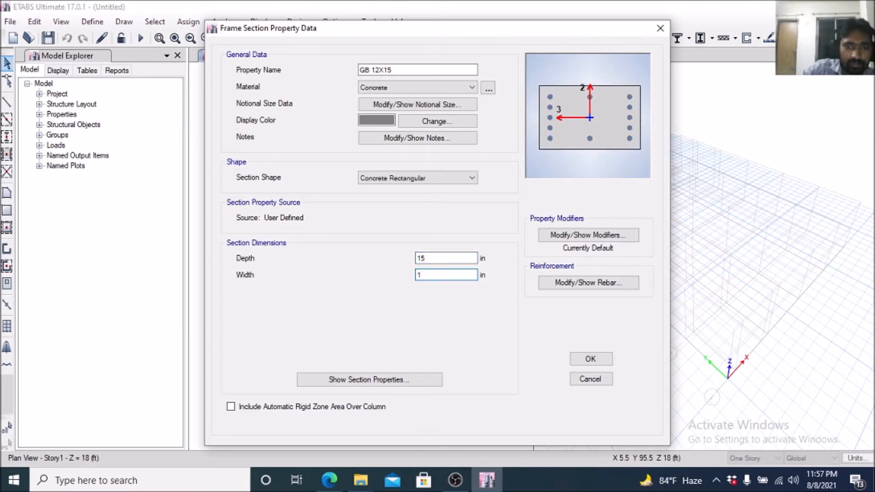
{"action": "type", "text": "2"}
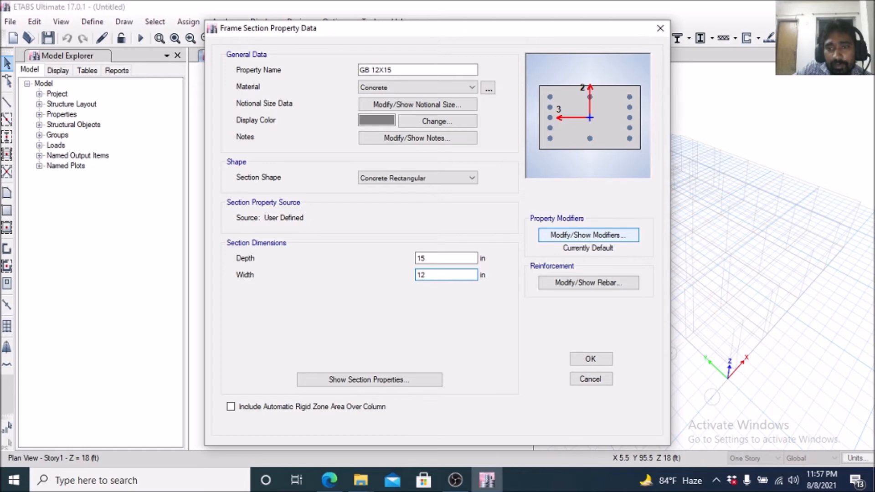
Set the GB 12X15 stiffness modifiers for moment of inertia about the 2 and 3 axes to 0.35 each
{"action": "left_click", "coordinate": [588, 235]}
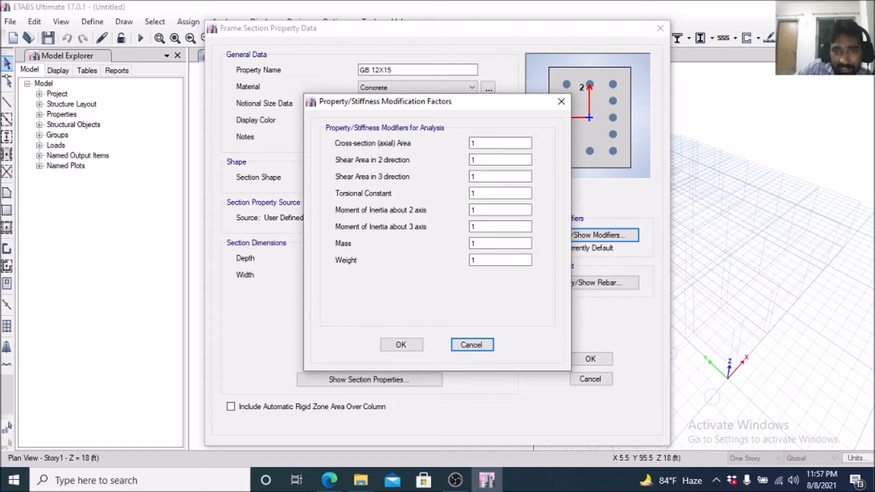
{"action": "left_click", "coordinate": [487, 210]}
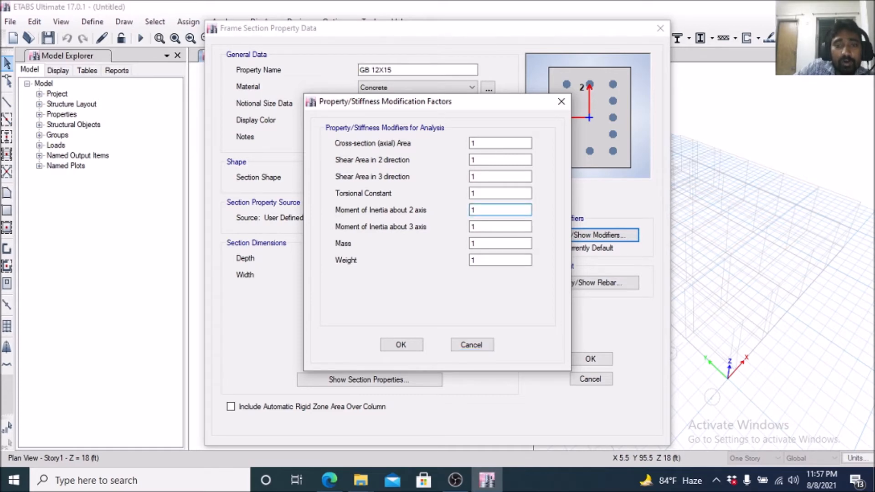
{"action": "double_click", "coordinate": [473, 210]}
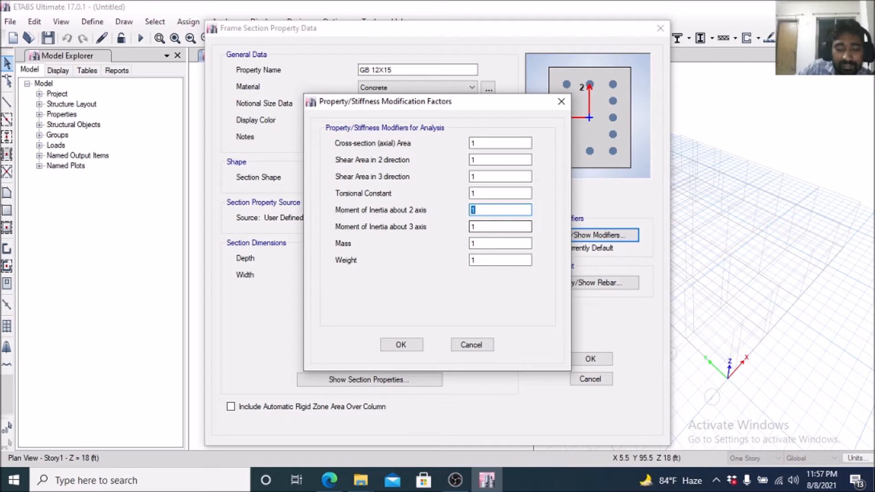
{"action": "type", "text": "0.35"}
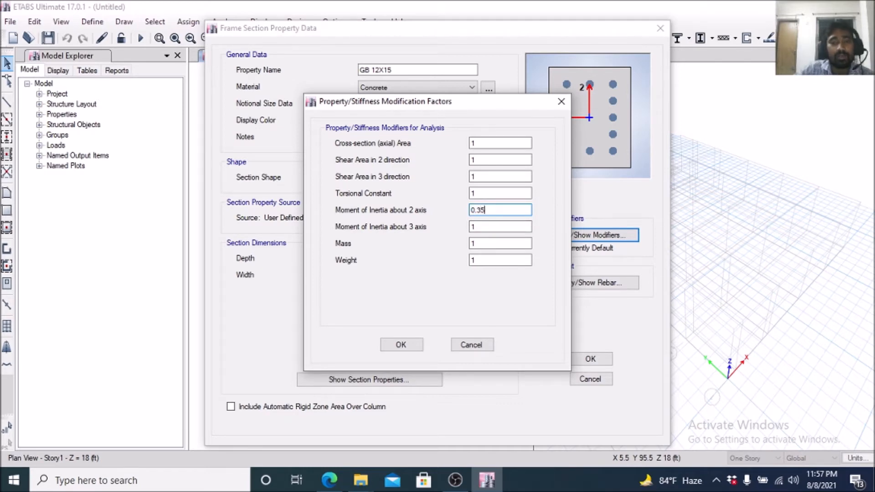
{"action": "key", "text": "Tab"}
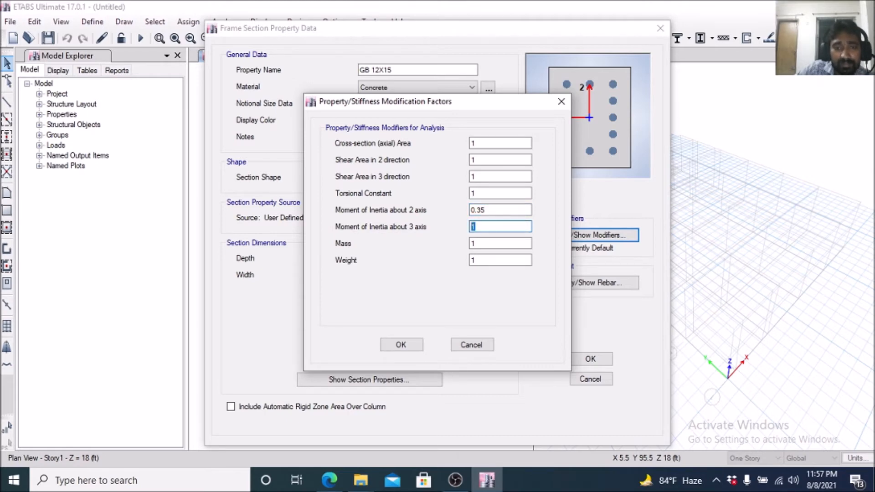
{"action": "type", "text": "0."}
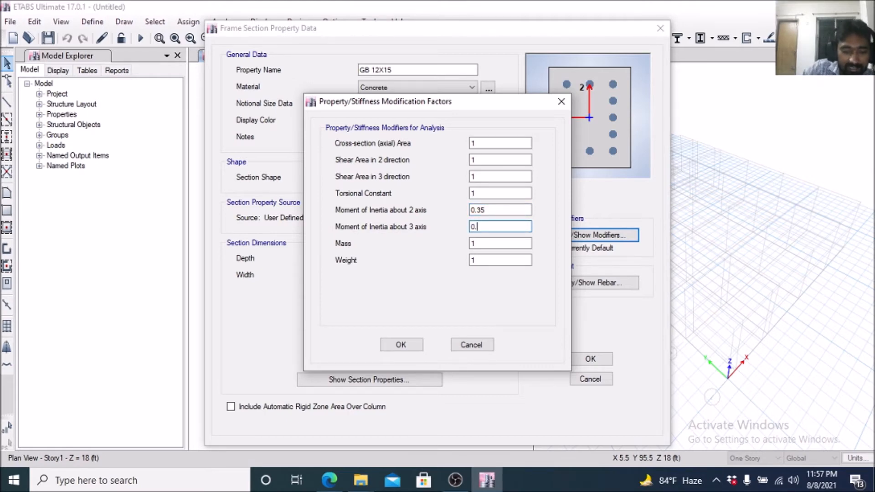
{"action": "type", "text": "35"}
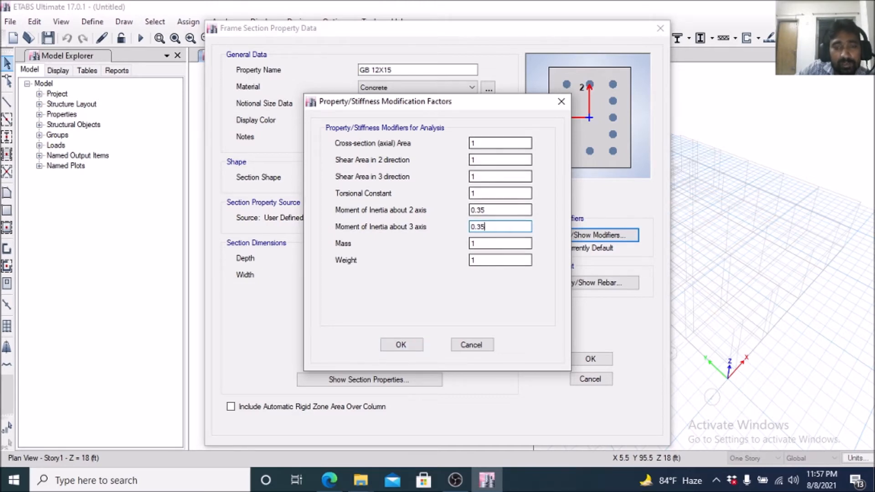
{"action": "key", "text": "Return"}
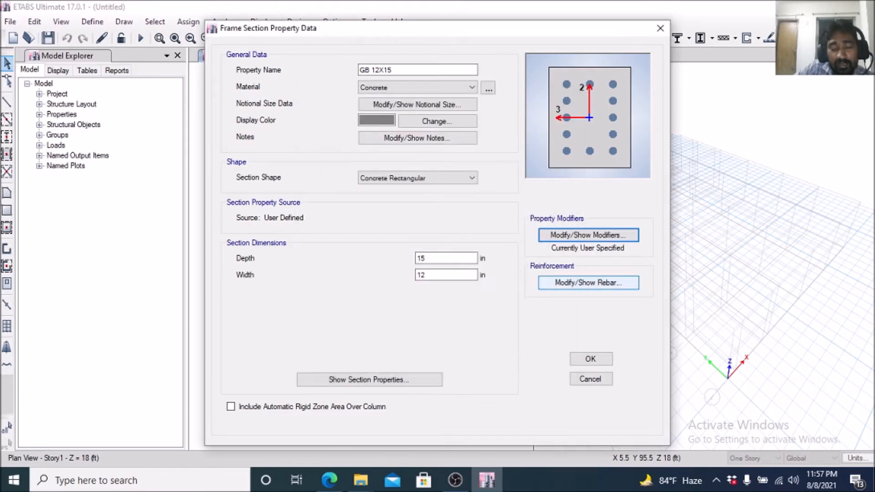
Set the GB 12X15 reinforcement design type to M3 Design Only (Beam) and accept the section
{"action": "left_click", "coordinate": [588, 283]}
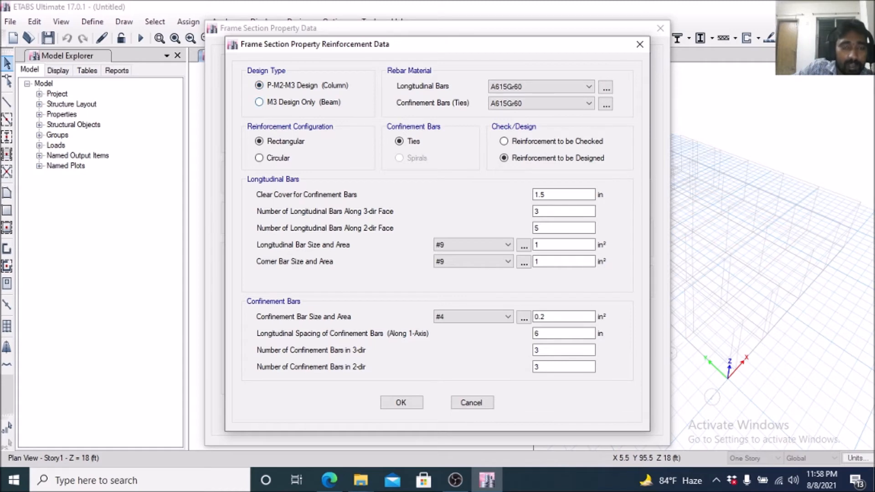
{"action": "left_click", "coordinate": [259, 102]}
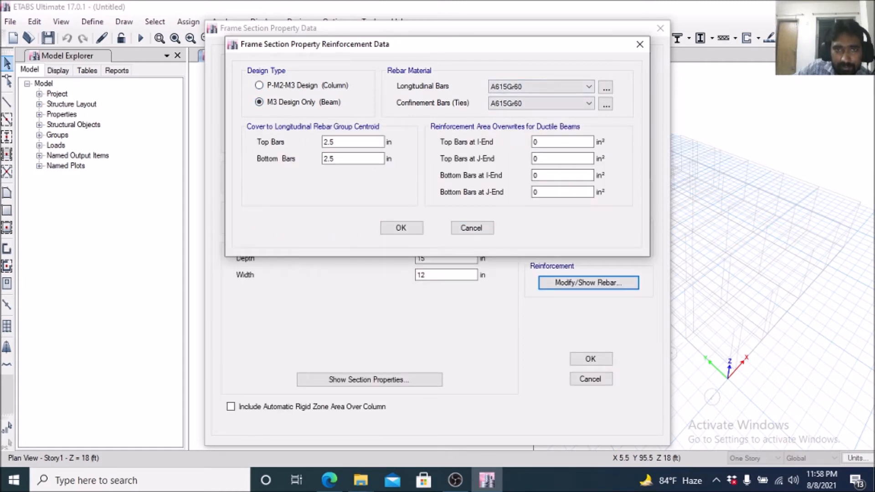
{"action": "left_click", "coordinate": [401, 228]}
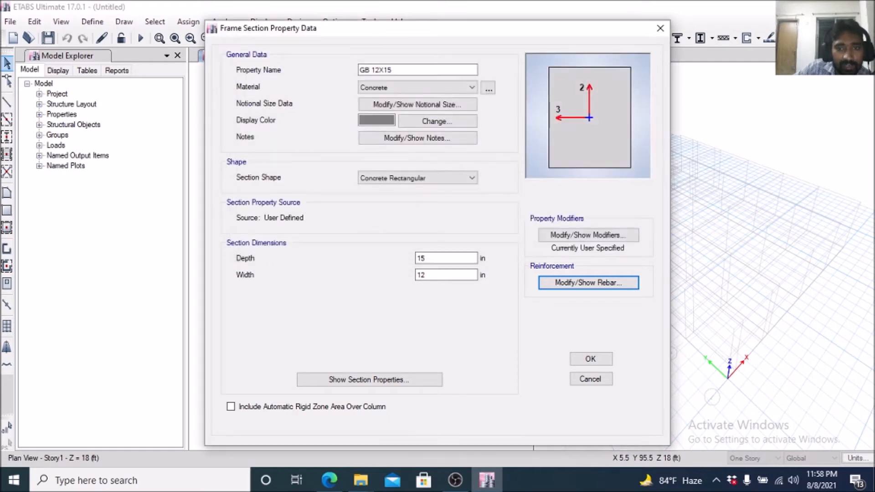
{"action": "left_click", "coordinate": [590, 358]}
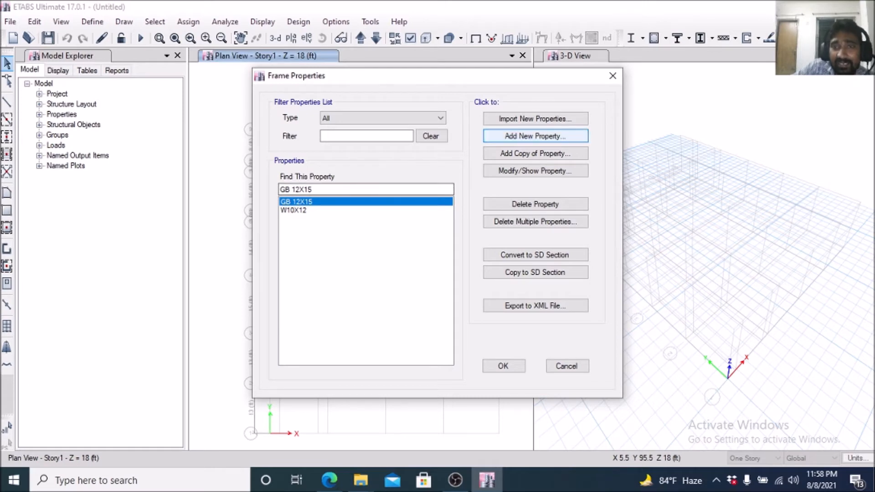
Add a new concrete rectangular frame section named GB 12 X18, checking the grade beam size in the column layout PDF
{"action": "left_click", "coordinate": [535, 136]}
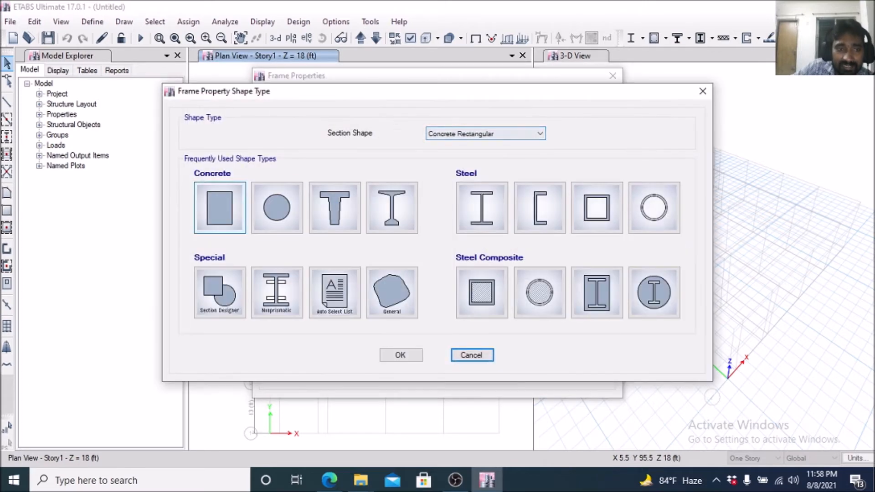
{"action": "key", "text": "Escape"}
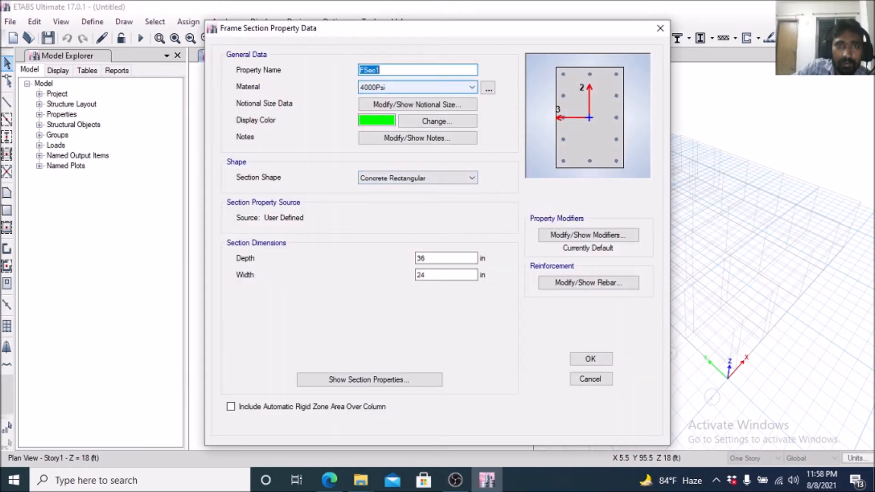
{"action": "type", "text": "GB"}
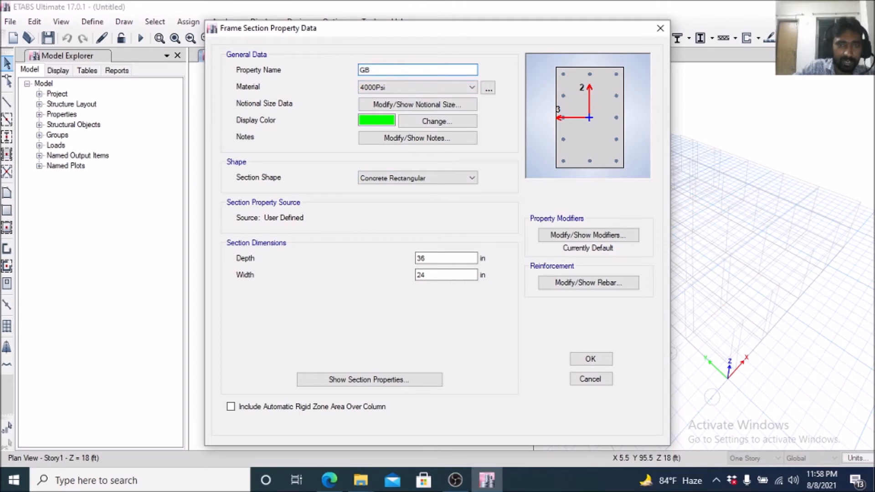
{"action": "key", "text": "alt+Tab"}
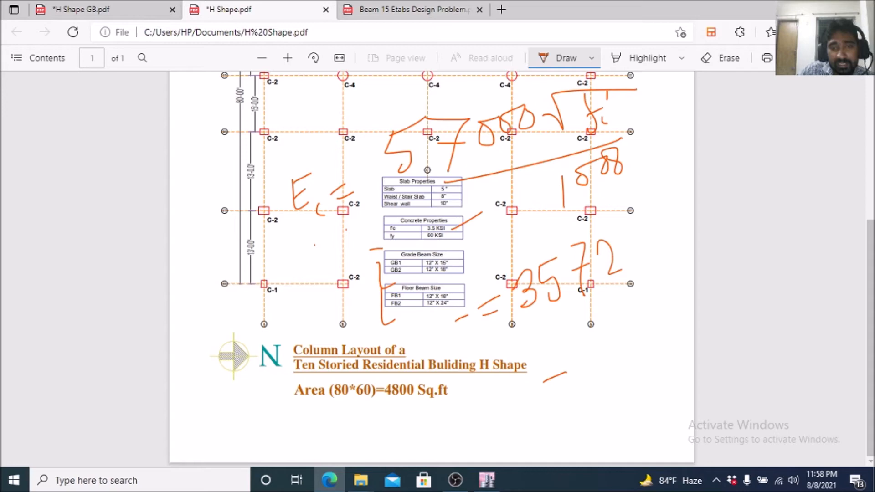
{"action": "key", "text": "alt+Tab"}
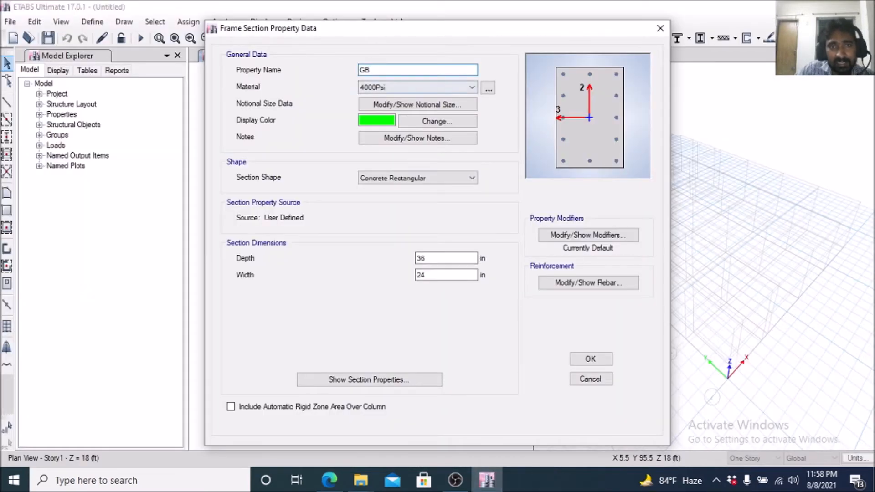
{"action": "type", "text": "1"}
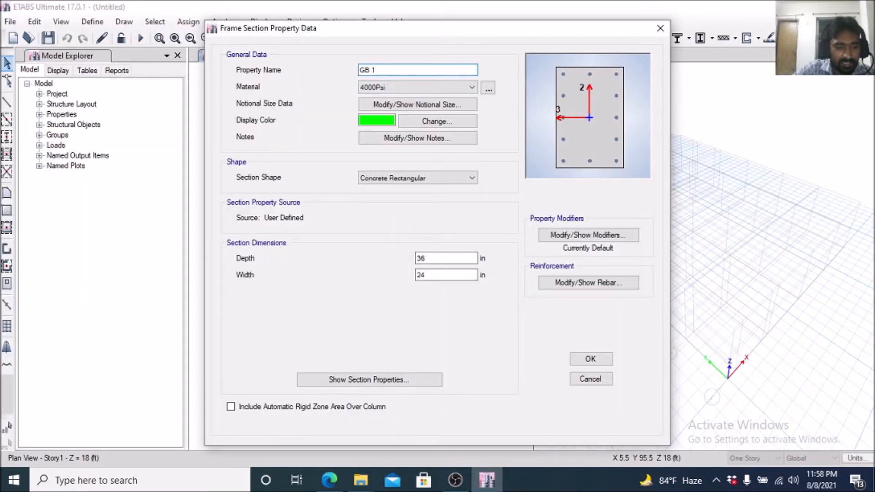
{"action": "type", "text": "2 X18"}
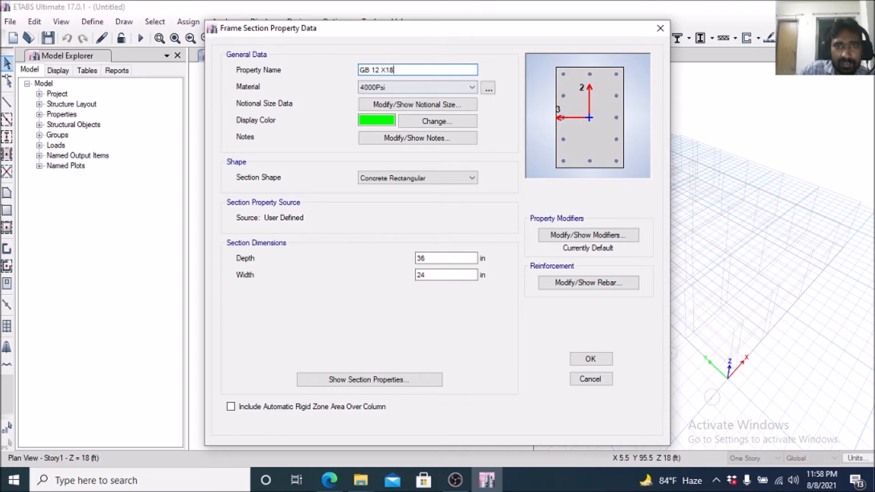
Assign the Concrete material to the GB 12 X18 section and set its depth to 18 in and width to 12 in
{"action": "left_click", "coordinate": [471, 87]}
{"action": "left_click", "coordinate": [409, 131]}
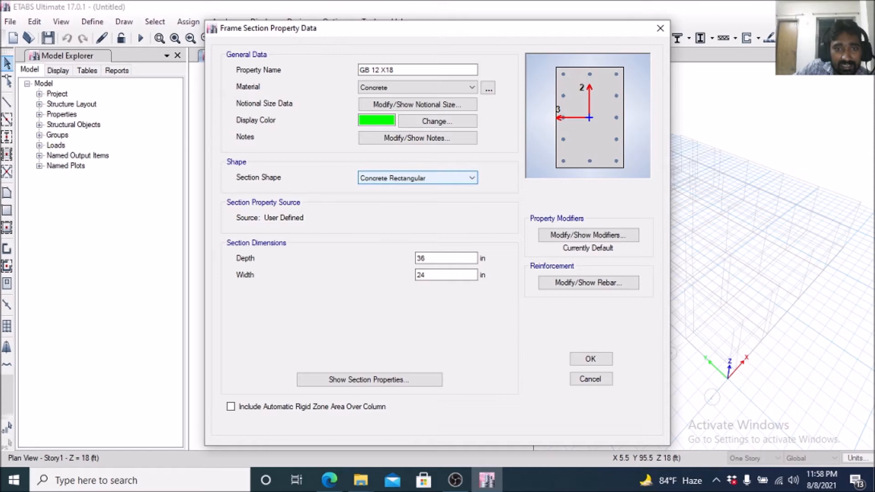
{"action": "left_click", "coordinate": [469, 178]}
{"action": "left_click", "coordinate": [471, 178]}
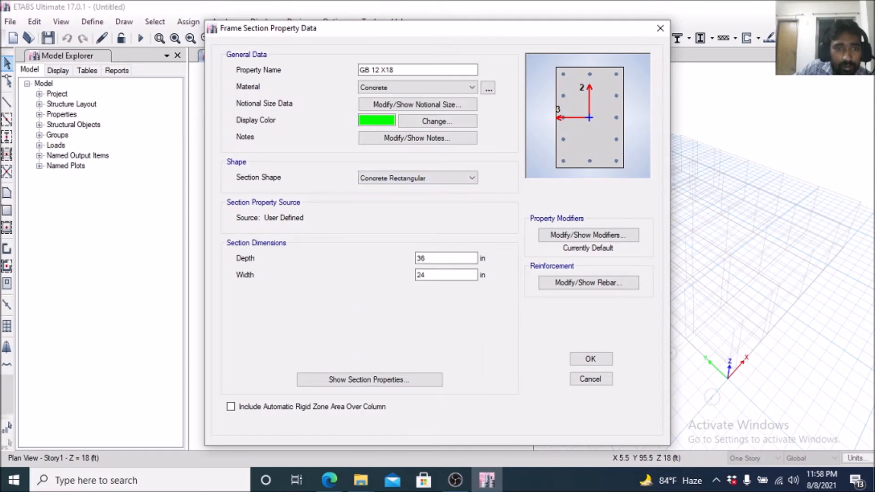
{"action": "left_click_drag", "start_coordinate": [430, 259], "coordinate": [413, 259]}
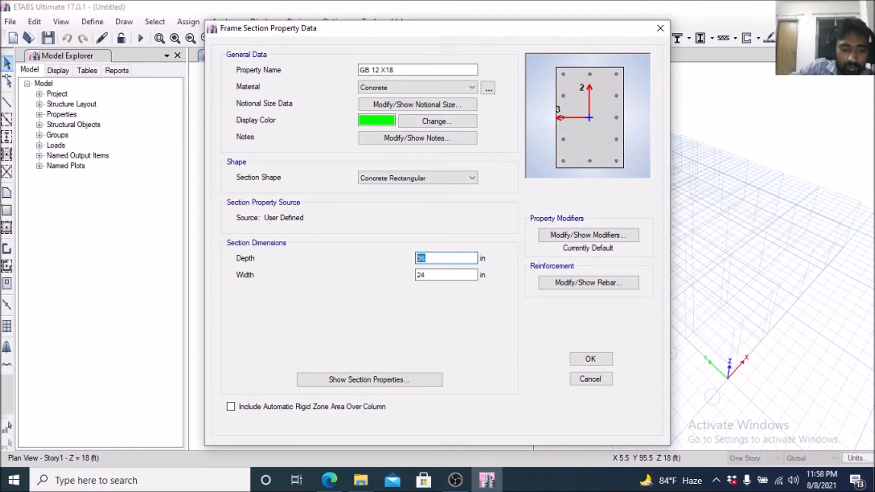
{"action": "type", "text": "18"}
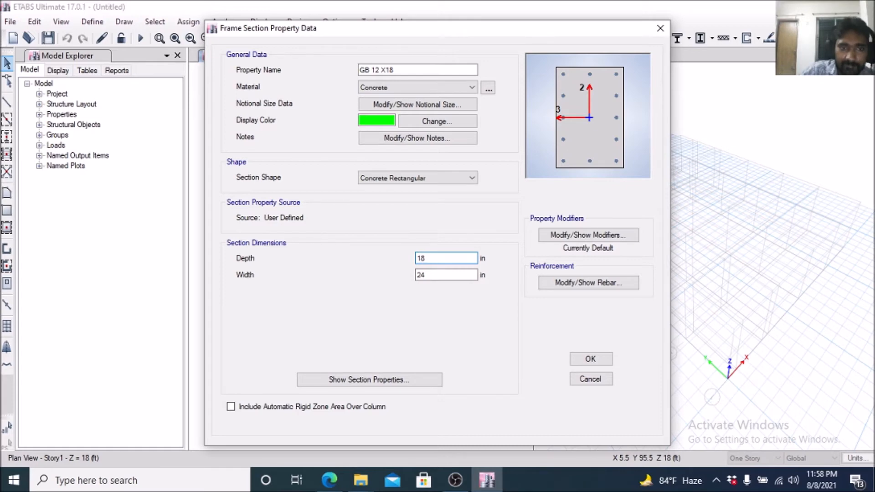
{"action": "key", "text": "Tab"}
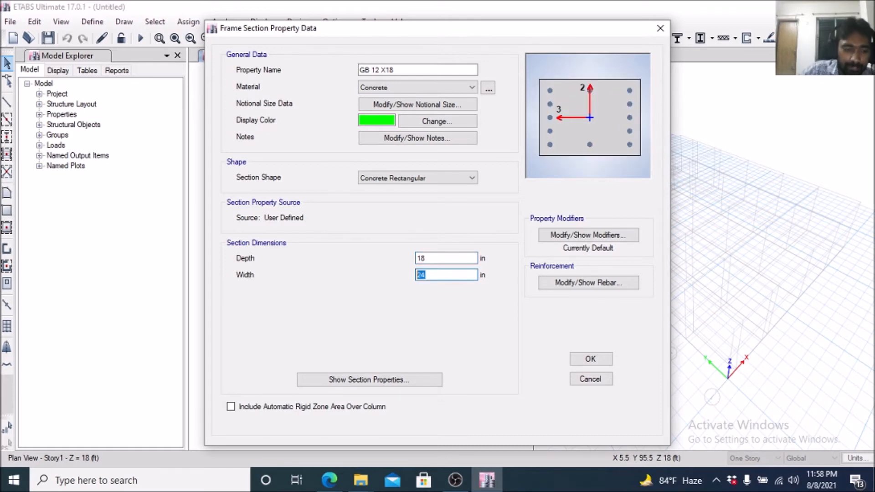
{"action": "type", "text": "12"}
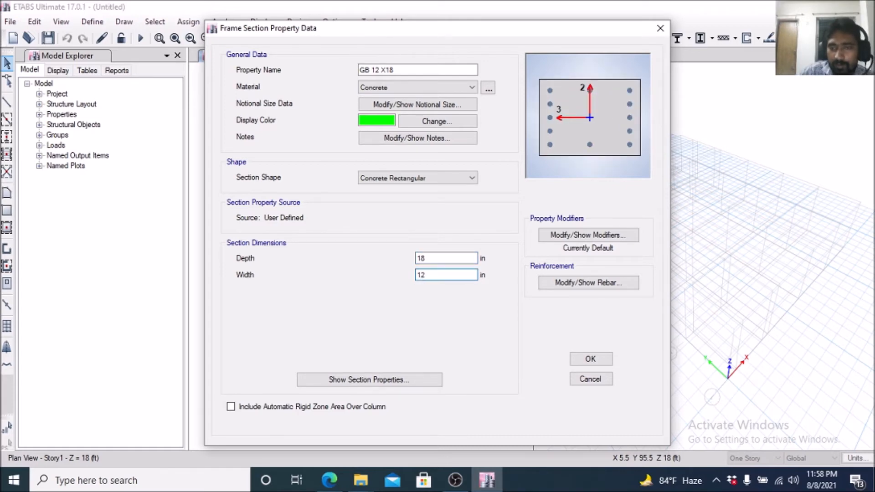
Set the GB 12 X18 stiffness modifiers for moment of inertia about the 2 and 3 axes to 0.35 each
{"action": "left_click", "coordinate": [588, 235]}
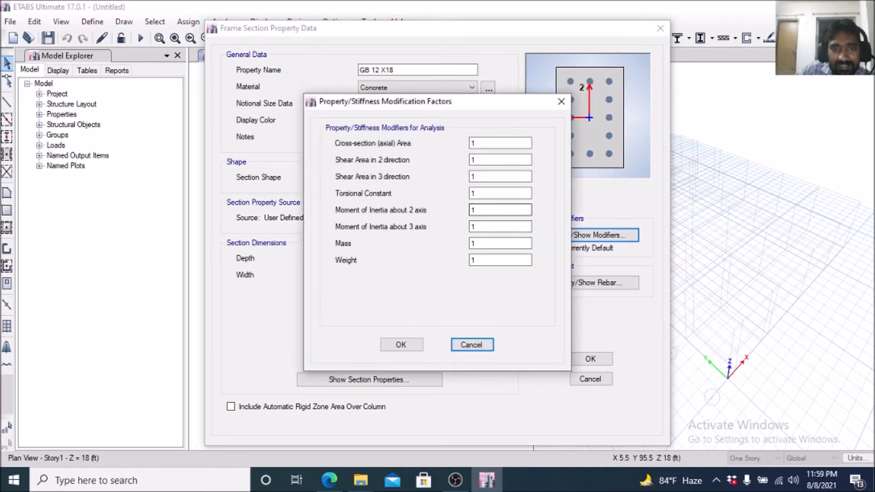
{"action": "double_click", "coordinate": [500, 210]}
{"action": "type", "text": "0.35"}
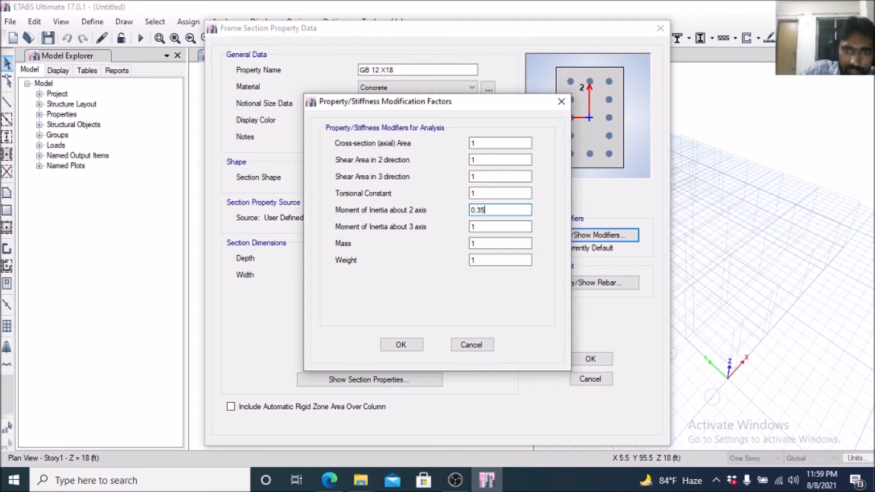
{"action": "left_click", "coordinate": [499, 227]}
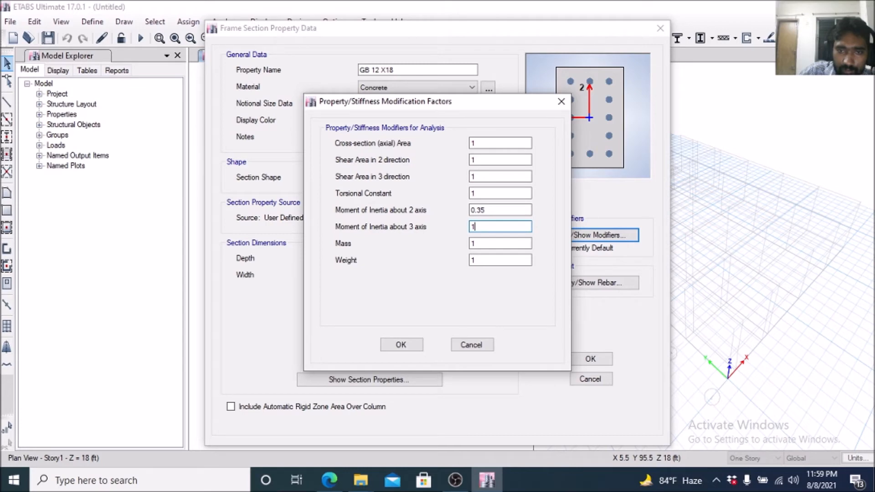
{"action": "double_click", "coordinate": [474, 227]}
{"action": "type", "text": "0.35"}
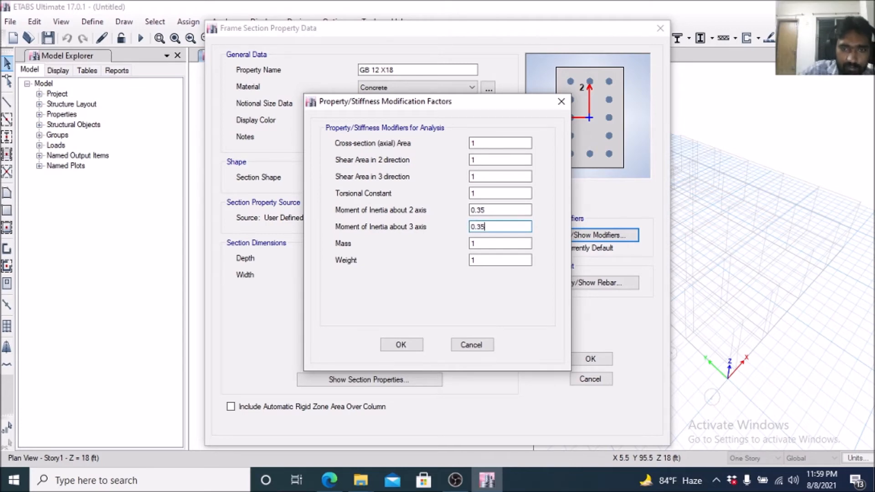
{"action": "left_click", "coordinate": [401, 344]}
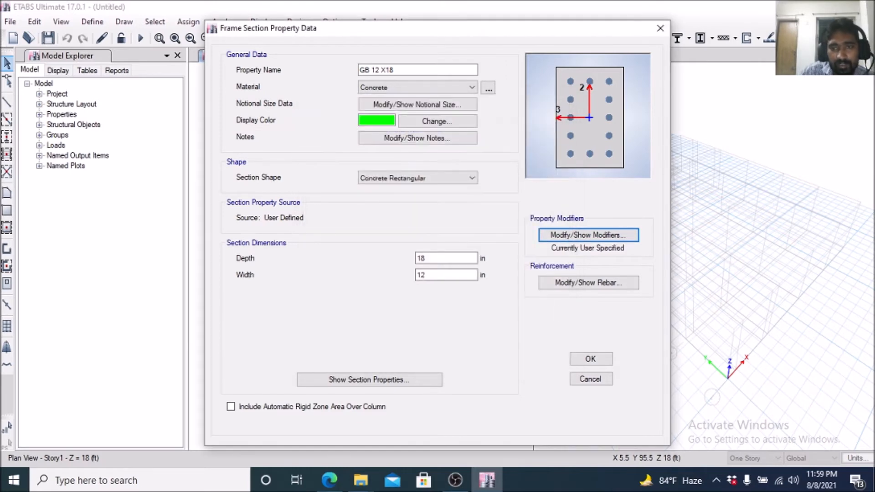
Set the GB 12 X18 reinforcement design type to M3 Design Only (Beam) and accept the section
{"action": "left_click", "coordinate": [588, 282]}
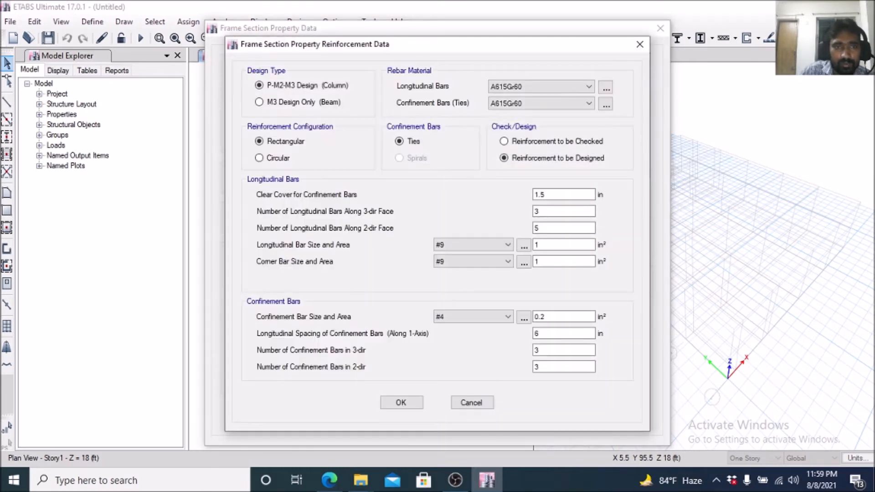
{"action": "left_click", "coordinate": [259, 101]}
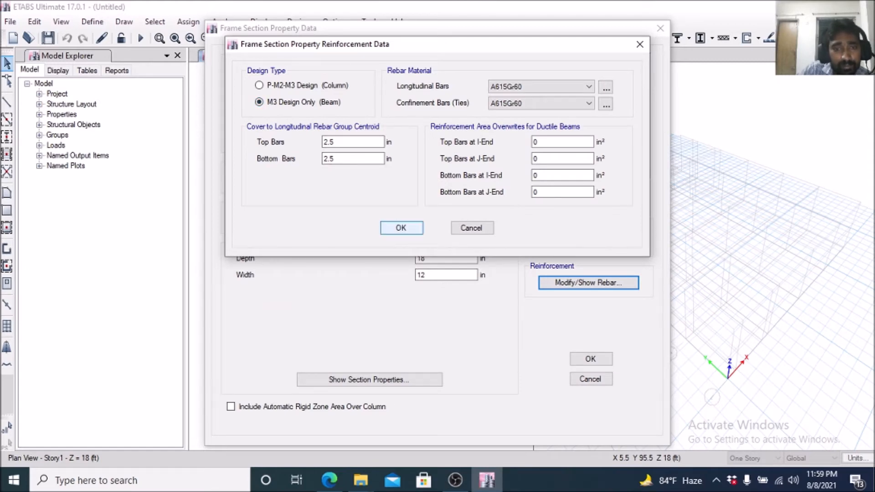
{"action": "left_click", "coordinate": [401, 228]}
{"action": "left_click", "coordinate": [591, 359]}
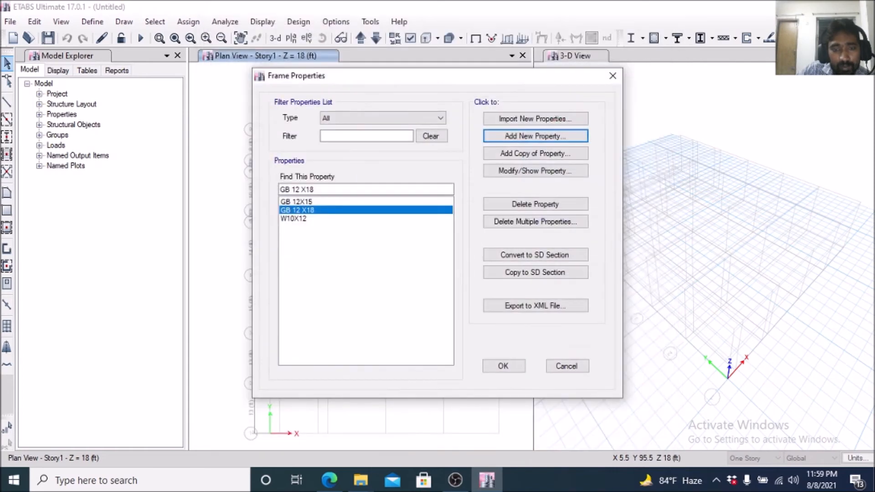
Add a new concrete rectangular frame section named FB 12X18, checking and bracketing the floor beam sizes in the column layout PDF
{"action": "left_click", "coordinate": [535, 136]}
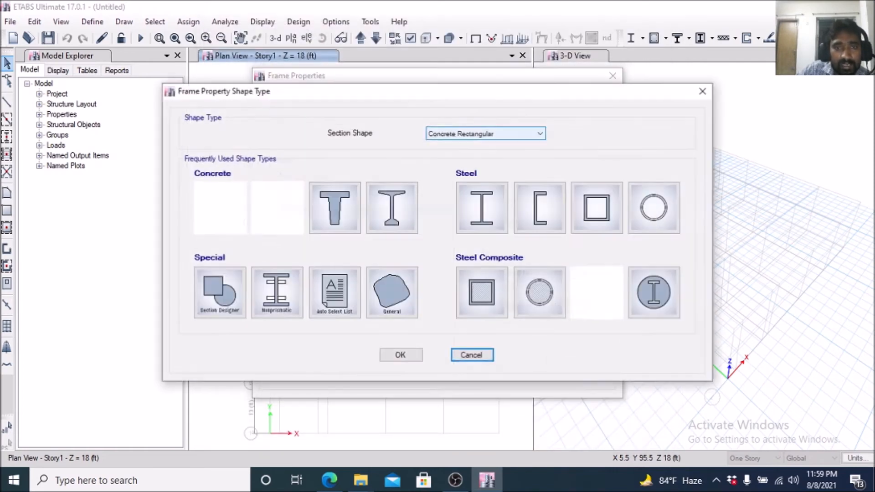
{"action": "left_click", "coordinate": [330, 480]}
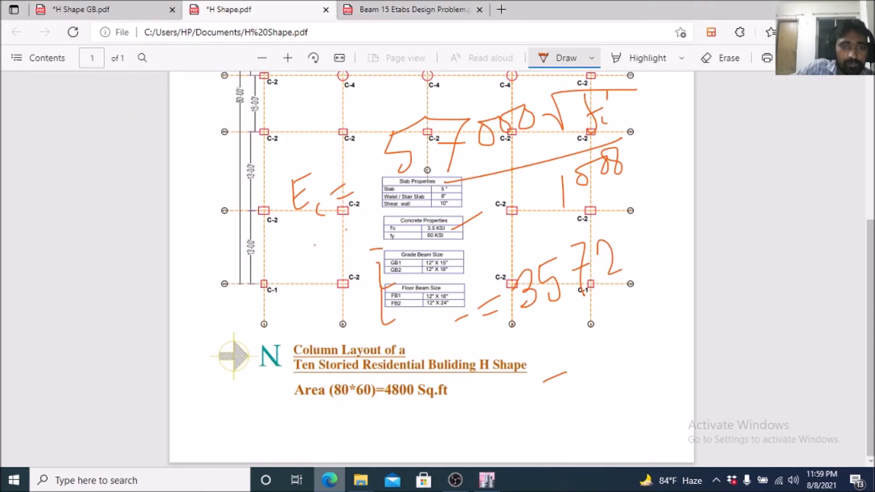
{"action": "left_click_drag", "start_coordinate": [463, 288], "coordinate": [459, 320]}
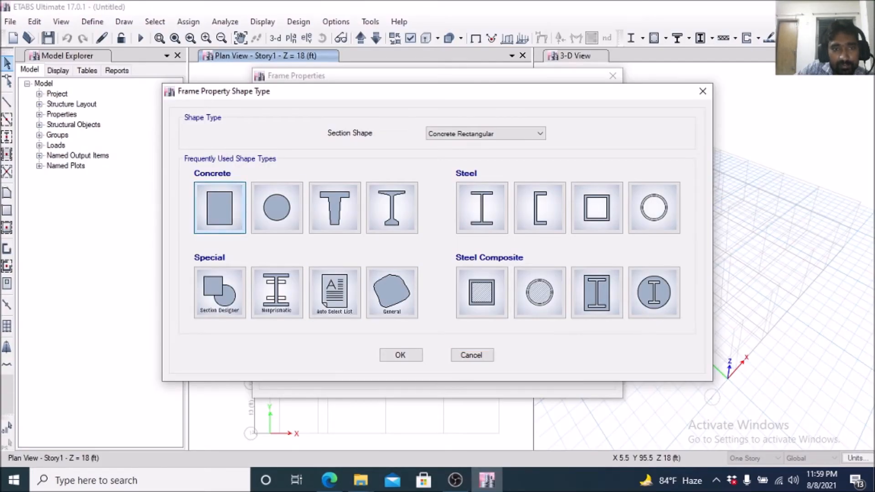
{"action": "left_click", "coordinate": [219, 207]}
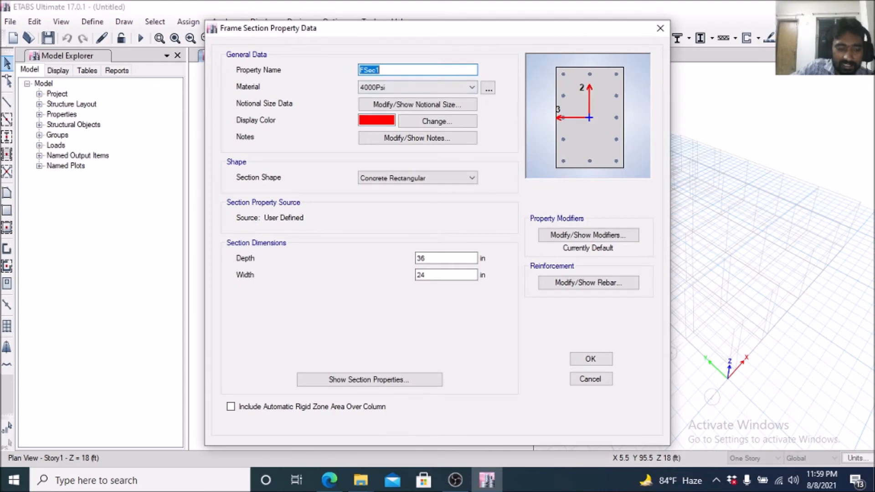
{"action": "type", "text": "FBB"}
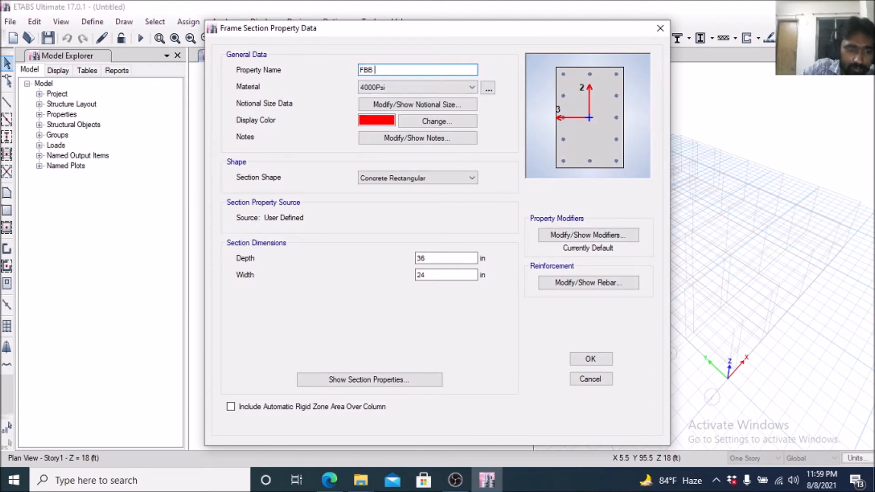
{"action": "key", "text": "BackSpace"}
{"action": "type", "text": "12X"}
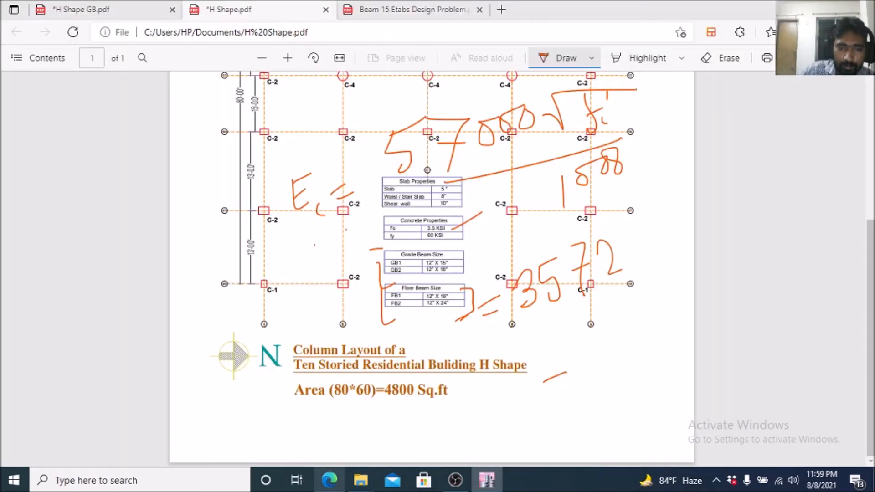
{"action": "left_click", "coordinate": [328, 480]}
{"action": "left_click", "coordinate": [486, 480]}
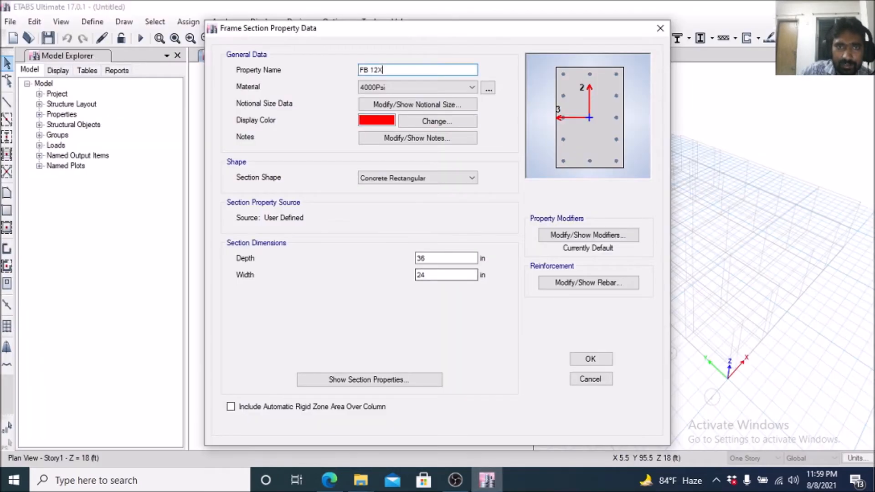
{"action": "type", "text": "18"}
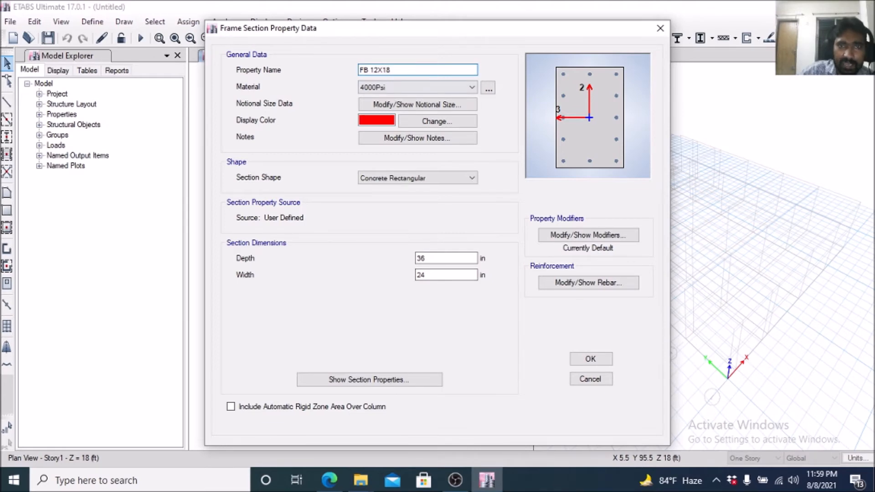
Assign the Concrete material to the FB 12X18 section and set its depth to 18 in and width to 12 in
{"action": "left_click", "coordinate": [423, 87]}
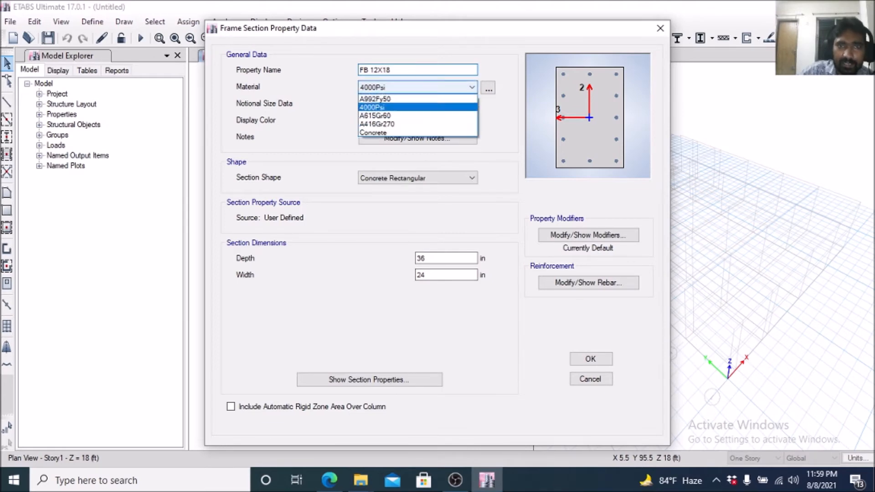
{"action": "left_click", "coordinate": [410, 133]}
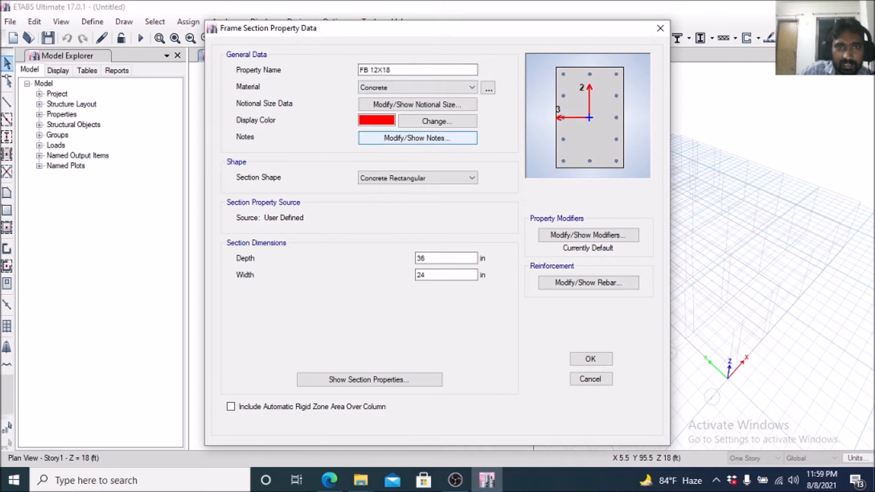
{"action": "left_click_drag", "start_coordinate": [430, 258], "coordinate": [415, 259]}
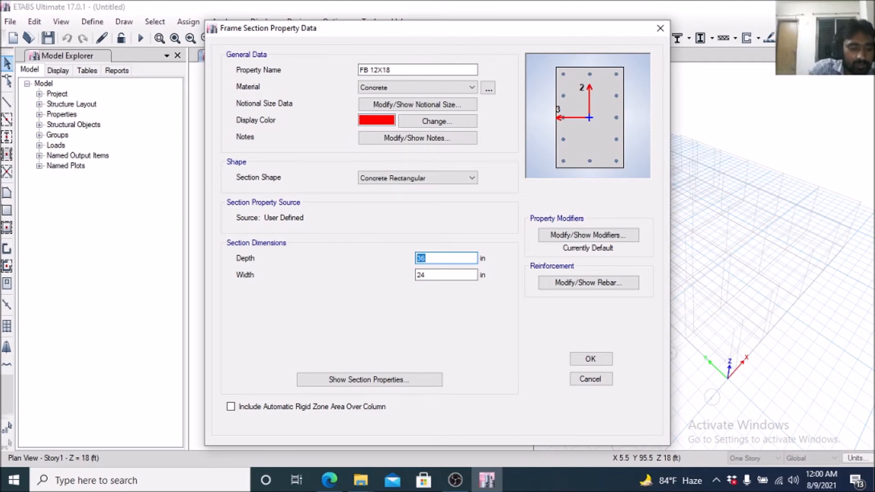
{"action": "type", "text": "18"}
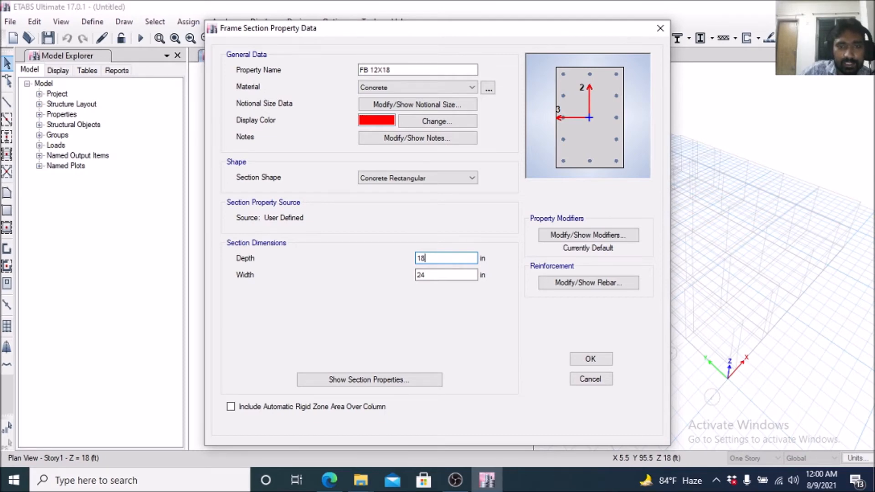
{"action": "key", "text": "Tab"}
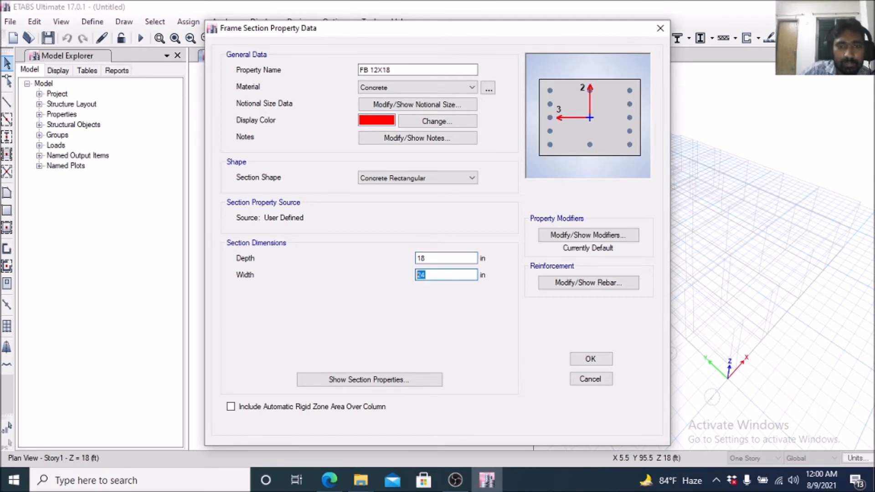
{"action": "type", "text": "12"}
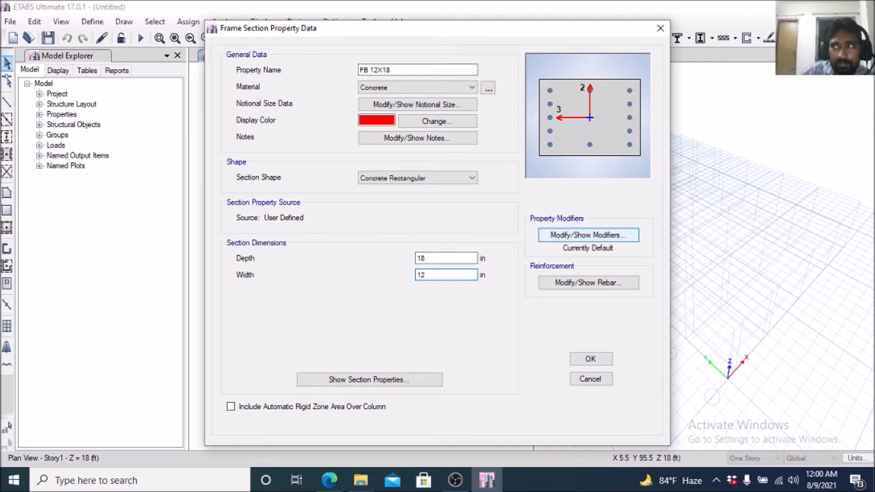
Set the FB 12X18 stiffness modifiers for moment of inertia about the 2 and 3 axes to 0.35 each
{"action": "left_click", "coordinate": [588, 235]}
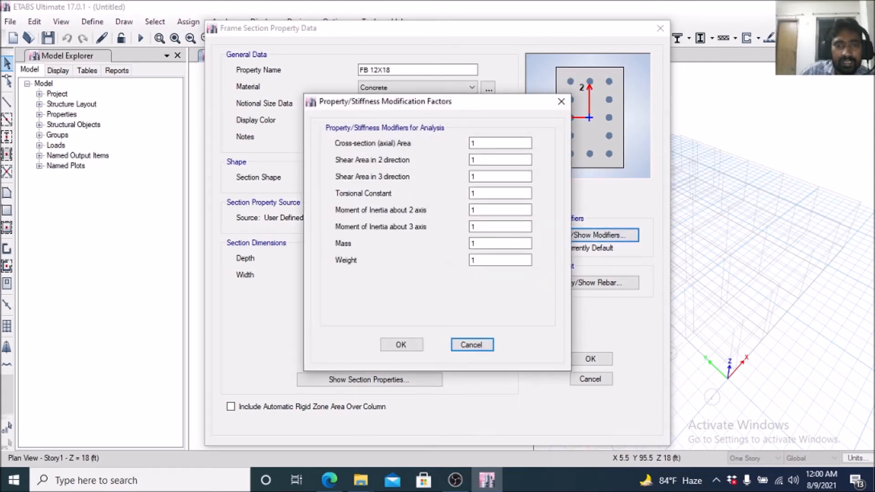
{"action": "left_click_drag", "start_coordinate": [481, 210], "coordinate": [469, 210]}
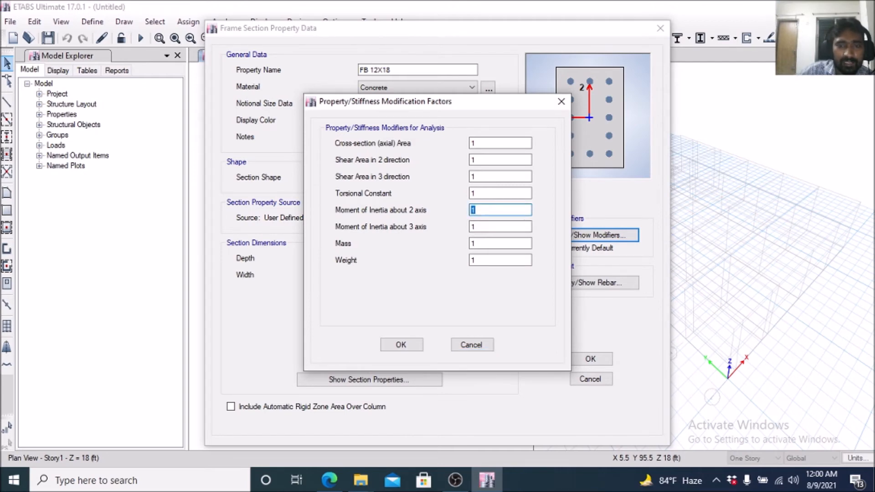
{"action": "type", "text": "0.35"}
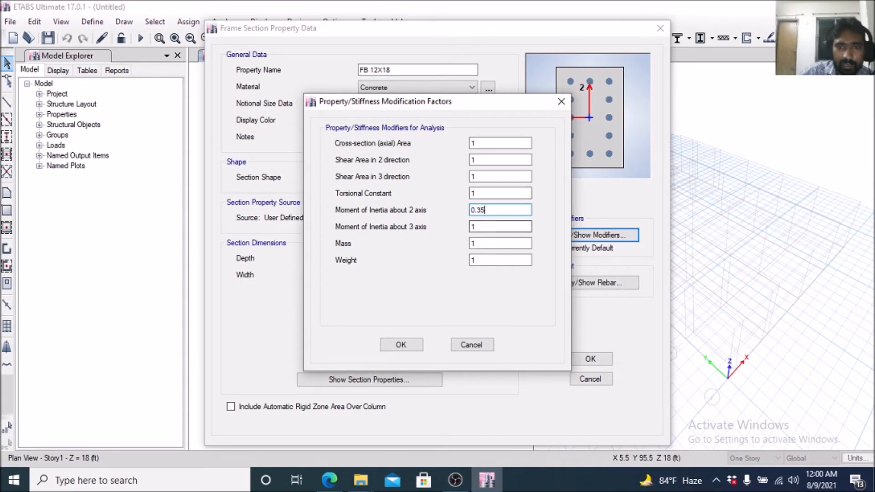
{"action": "left_click", "coordinate": [473, 226]}
{"action": "double_click", "coordinate": [473, 226]}
{"action": "type", "text": "0.35"}
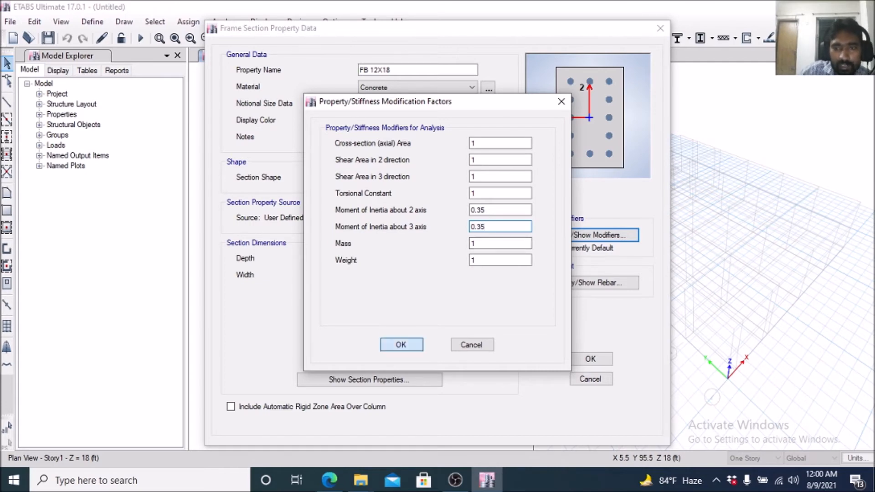
{"action": "left_click", "coordinate": [401, 345]}
Set the FB 12X18 reinforcement design type to M3 Design Only (Beam) and accept the section
{"action": "left_click", "coordinate": [588, 282]}
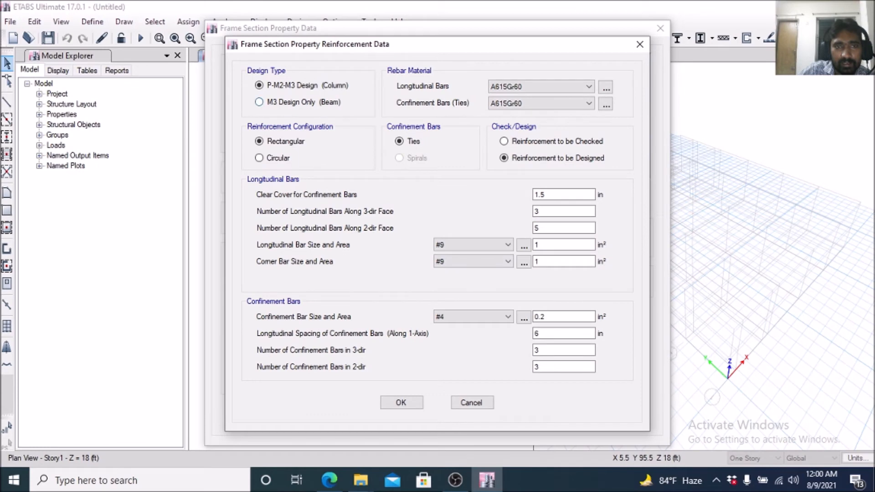
{"action": "left_click", "coordinate": [259, 101]}
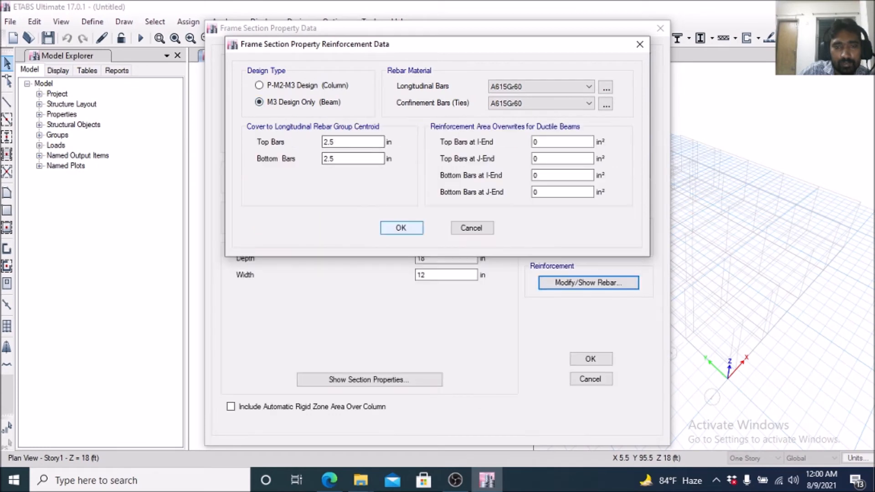
{"action": "left_click", "coordinate": [400, 227]}
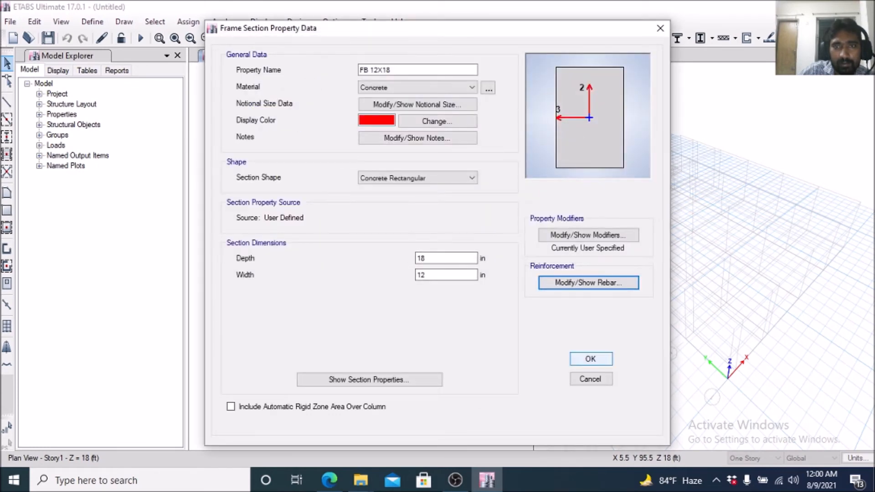
{"action": "key", "text": "Return"}
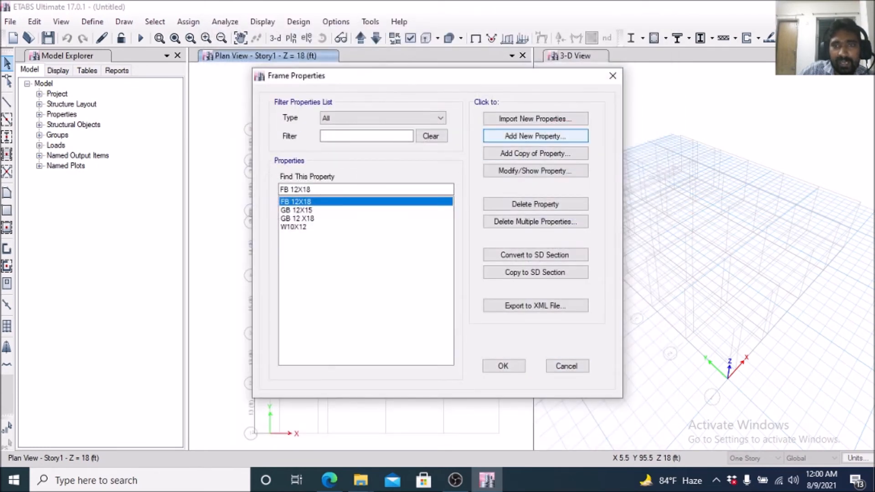
Add a new concrete rectangular frame section named FB 12 X24, checking the floor beam sizes in the column layout PDF
{"action": "left_click", "coordinate": [535, 137]}
{"action": "left_click", "coordinate": [220, 208]}
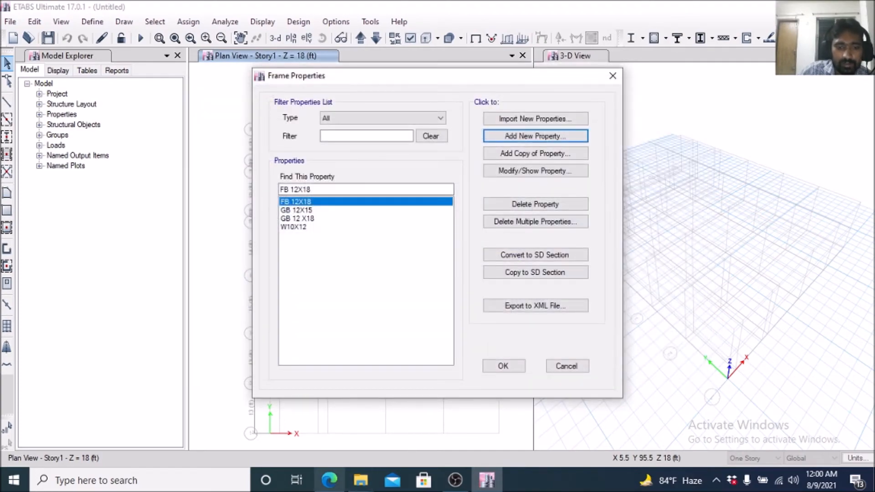
{"action": "left_click", "coordinate": [329, 479]}
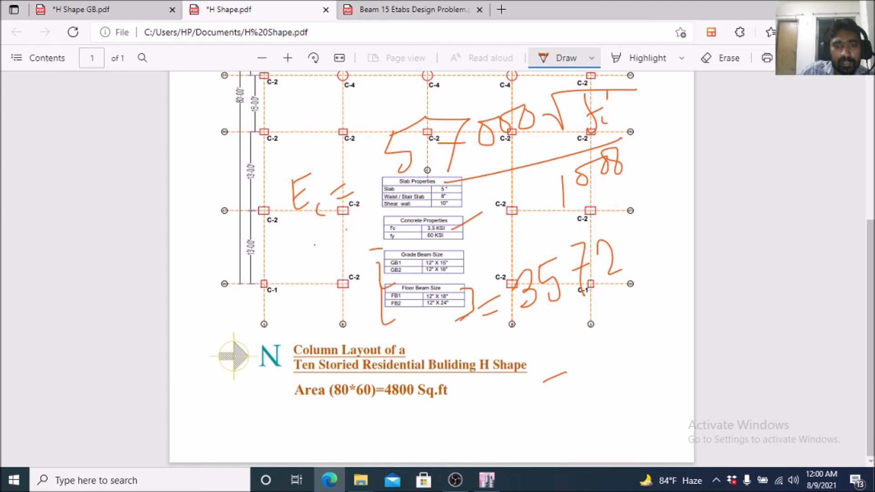
{"action": "left_click", "coordinate": [487, 480]}
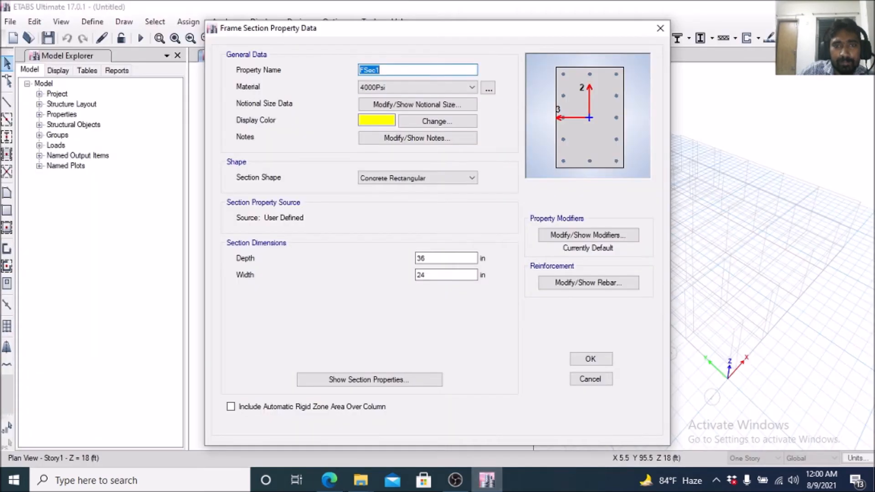
{"action": "type", "text": "FB 1"}
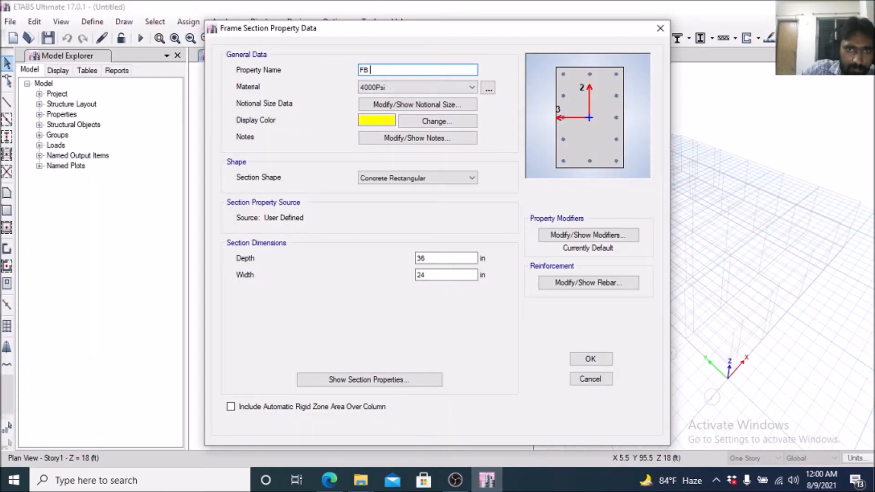
{"action": "type", "text": "2 X"}
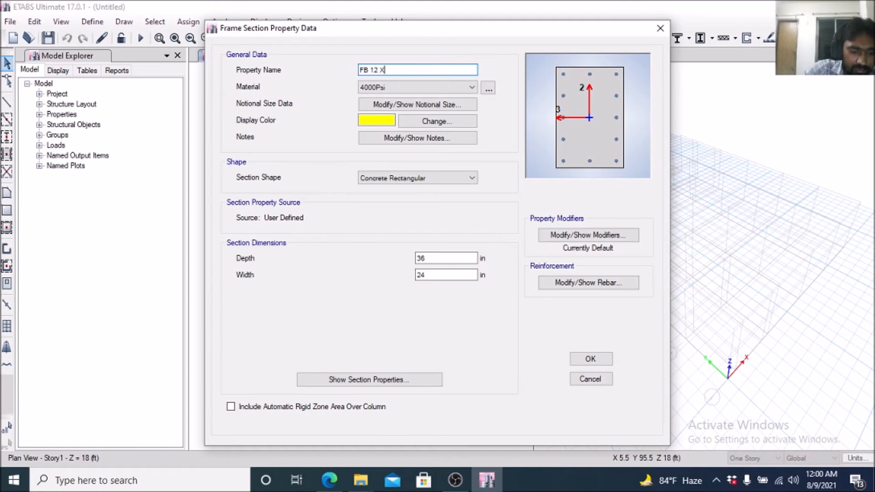
{"action": "type", "text": "24"}
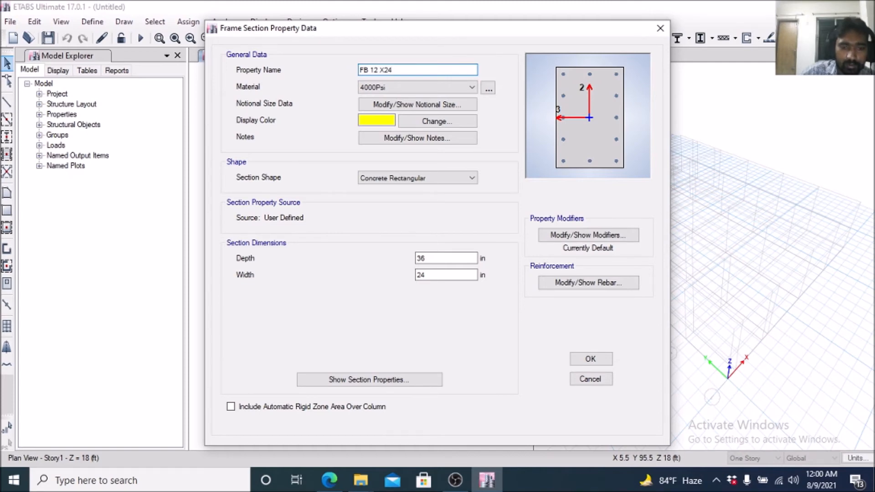
{"action": "left_click", "coordinate": [329, 480]}
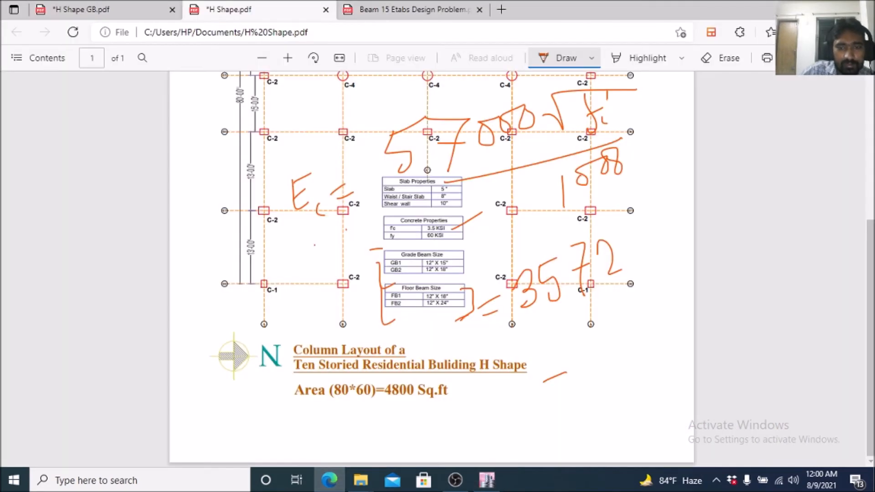
{"action": "left_click", "coordinate": [486, 479]}
Set the FB 12 X24 section's depth to 24 in and width to 12 in
{"action": "key", "text": "Tab"}
{"action": "key", "text": "Tab"}
{"action": "key", "text": "Tab"}
{"action": "key", "text": "Tab"}
{"action": "key", "text": "Tab"}
{"action": "key", "text": "Tab"}
{"action": "key", "text": "Tab"}
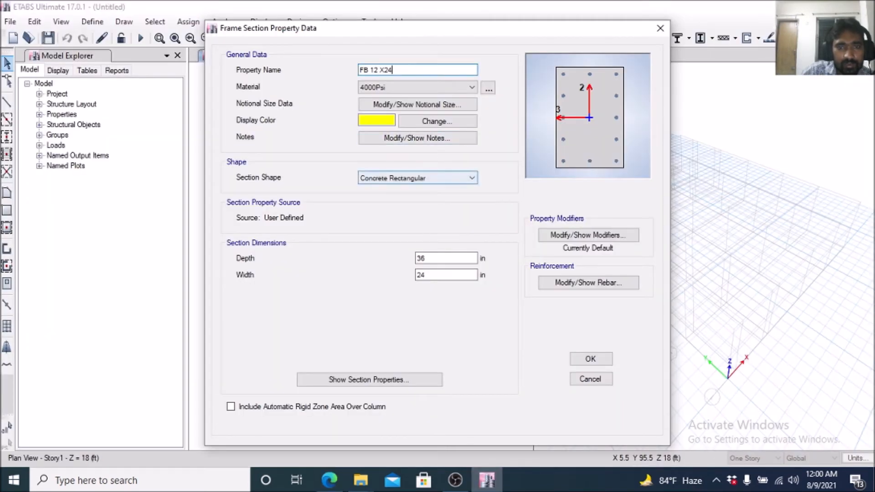
{"action": "type", "text": "24"}
{"action": "key", "text": "Tab"}
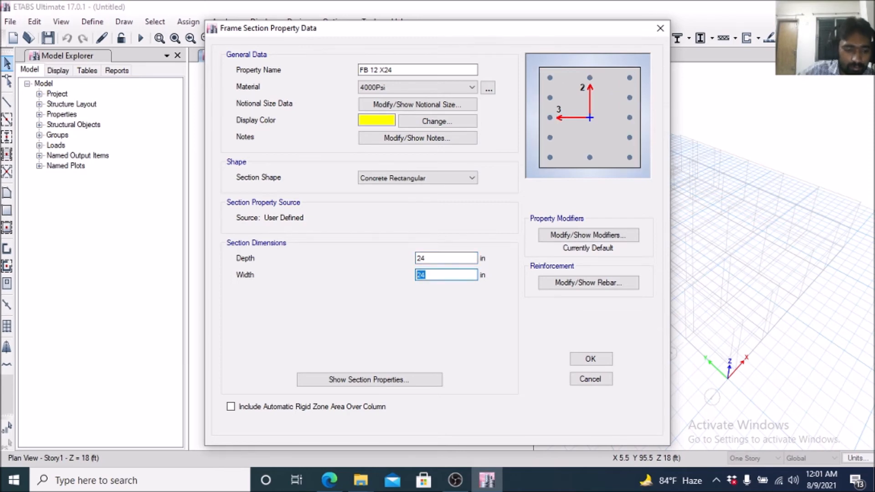
{"action": "type", "text": "12"}
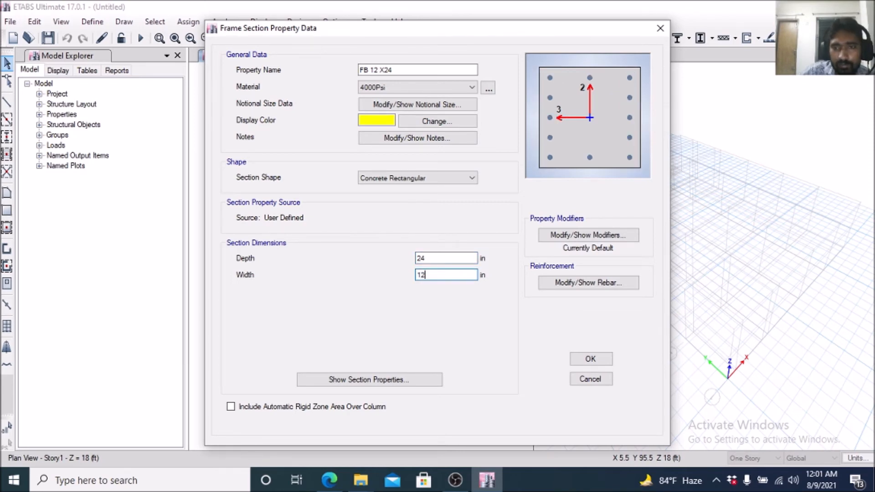
Set the FB 12 X24 stiffness modifiers for moment of inertia about the 2 and 3 axes to 0.35 each
{"action": "left_click", "coordinate": [588, 235]}
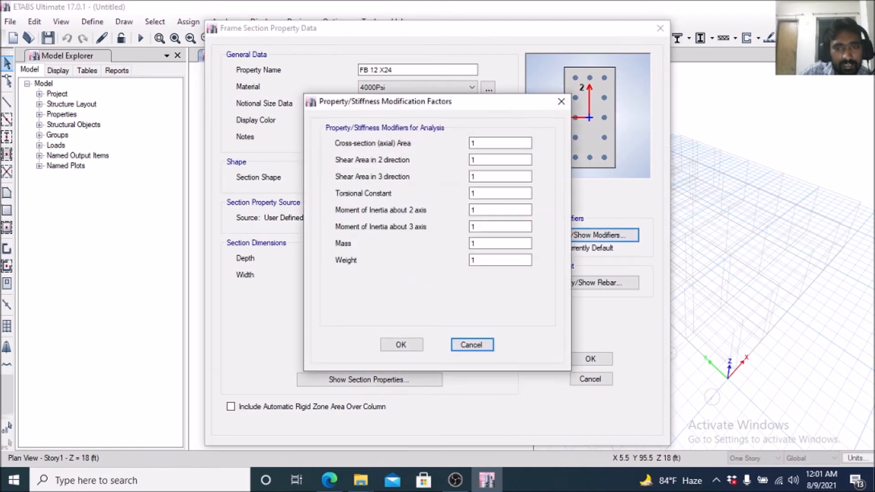
{"action": "double_click", "coordinate": [490, 210]}
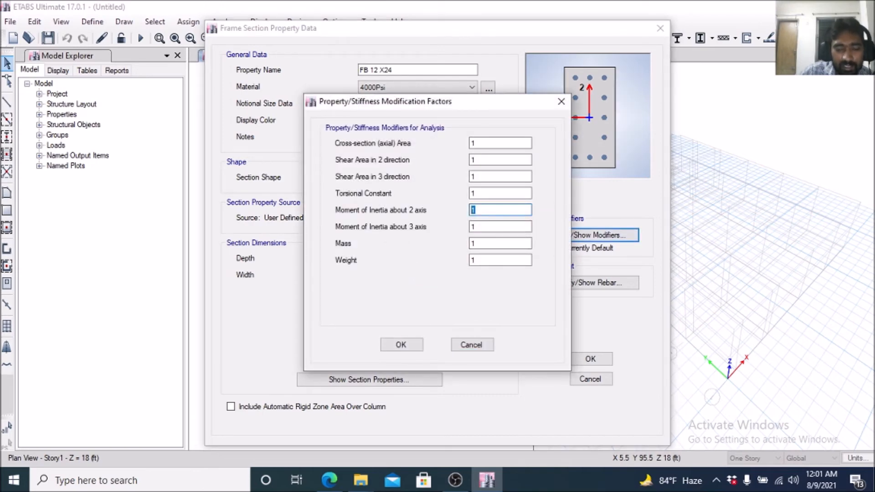
{"action": "type", "text": "0.35"}
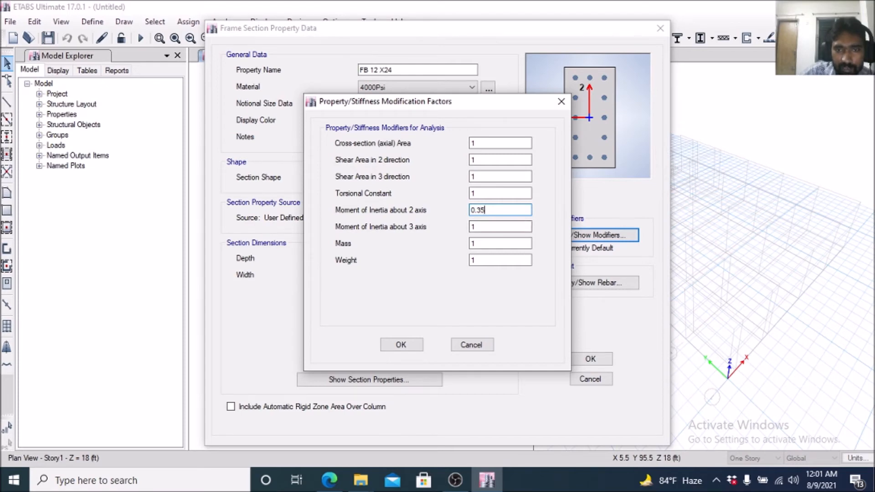
{"action": "left_click", "coordinate": [472, 226]}
{"action": "double_click", "coordinate": [472, 226]}
{"action": "type", "text": "0.35"}
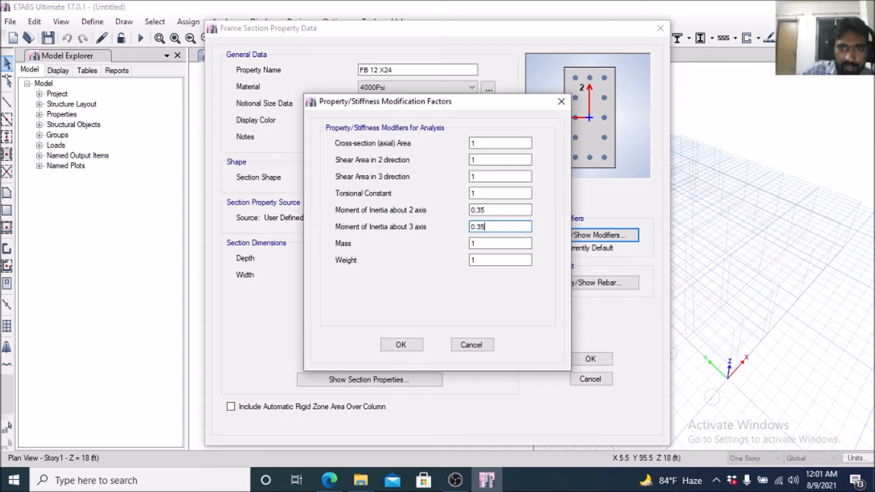
{"action": "left_click", "coordinate": [401, 344]}
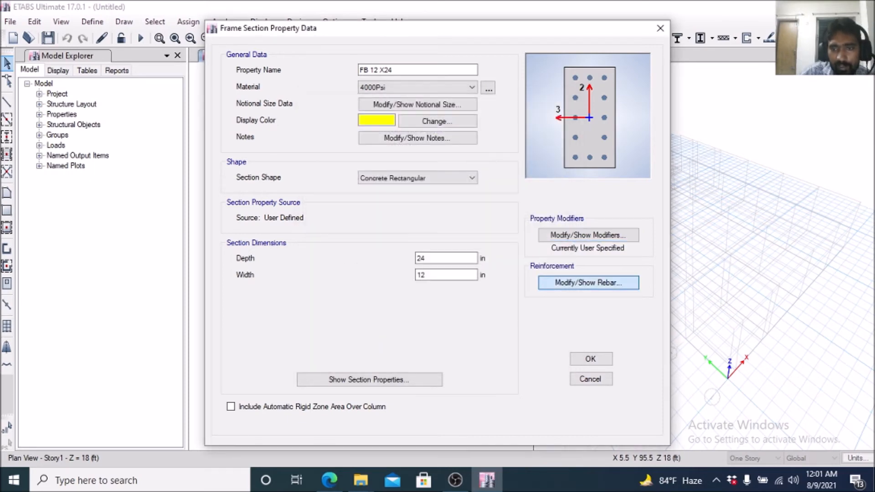
Set the FB 12 X24 reinforcement design type to M3 Design Only (Beam) and accept the section
{"action": "left_click", "coordinate": [588, 282]}
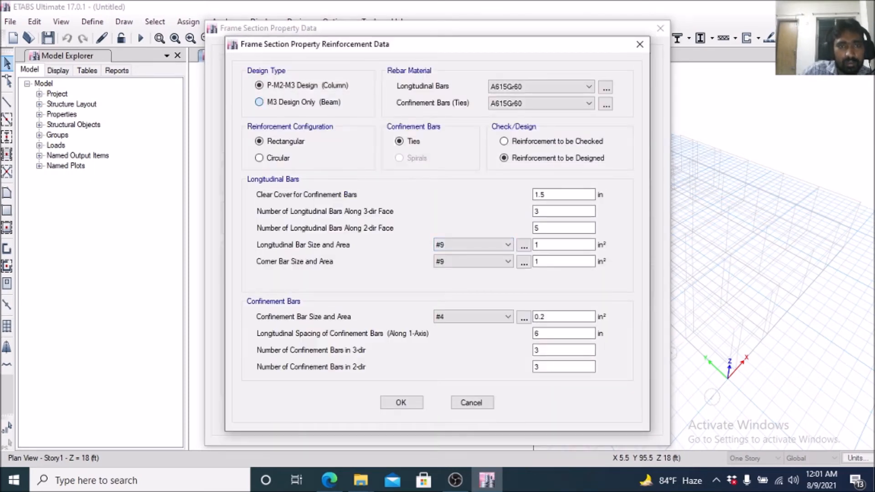
{"action": "left_click", "coordinate": [258, 102]}
{"action": "left_click", "coordinate": [401, 228]}
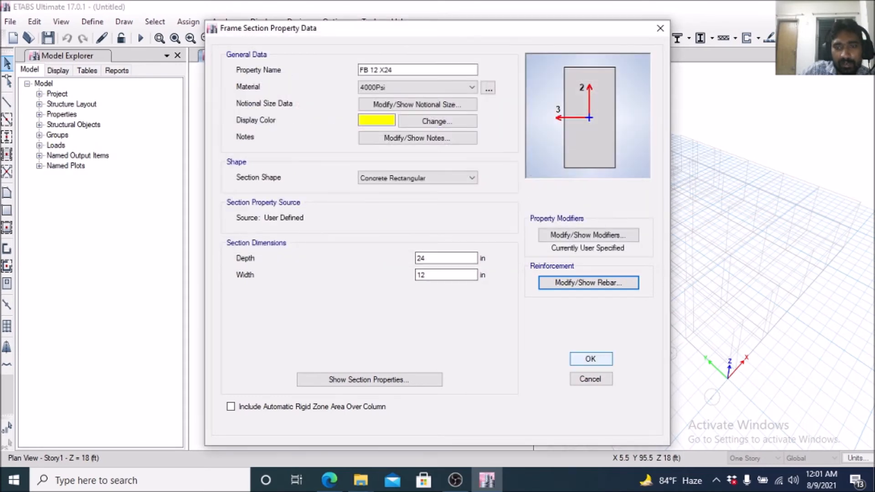
{"action": "left_click", "coordinate": [591, 358]}
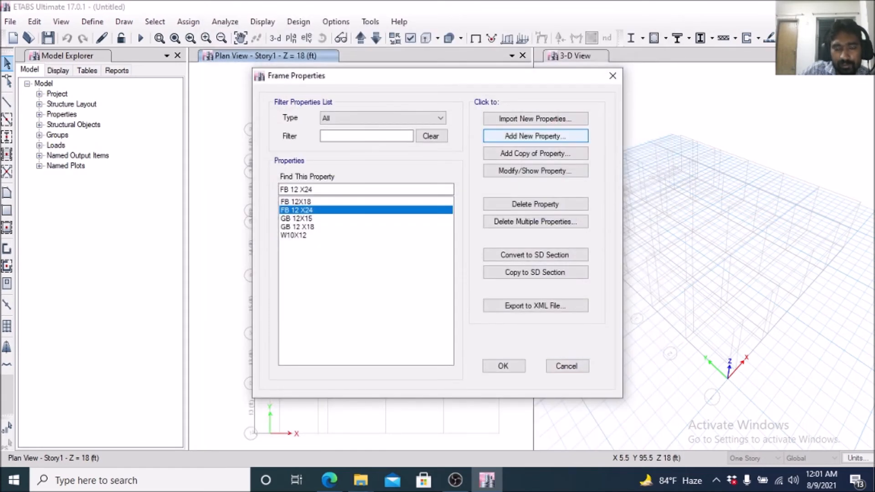
Add a new concrete rectangular frame section named C 18 X 24, checking and bracketing the column sizes in the GB & FB layout PDF
{"action": "left_click", "coordinate": [535, 136]}
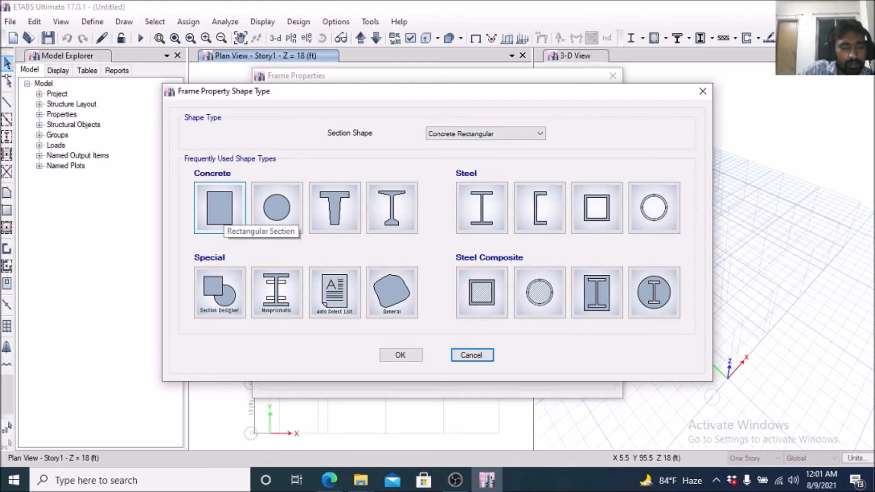
{"action": "left_click", "coordinate": [471, 355]}
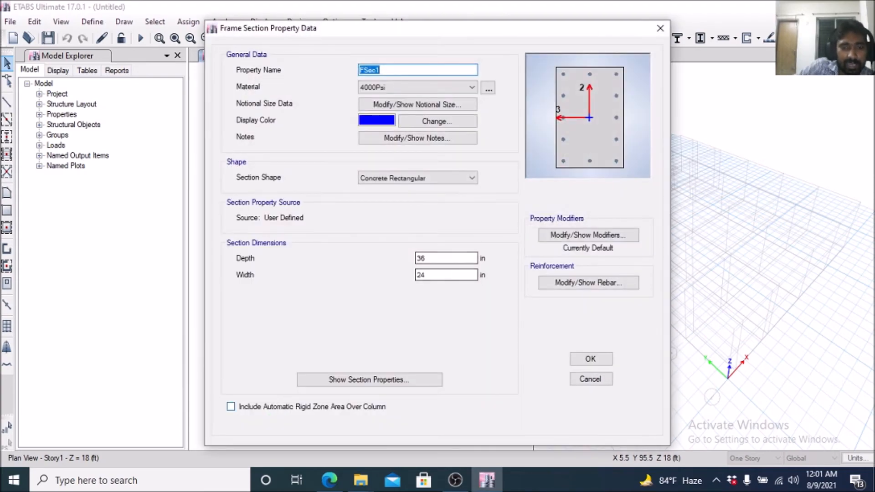
{"action": "left_click", "coordinate": [329, 480]}
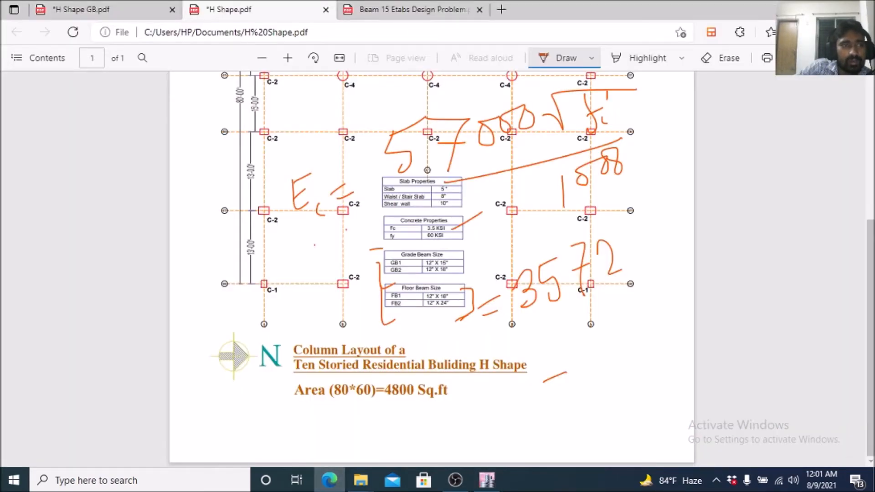
{"action": "left_click", "coordinate": [91, 9]}
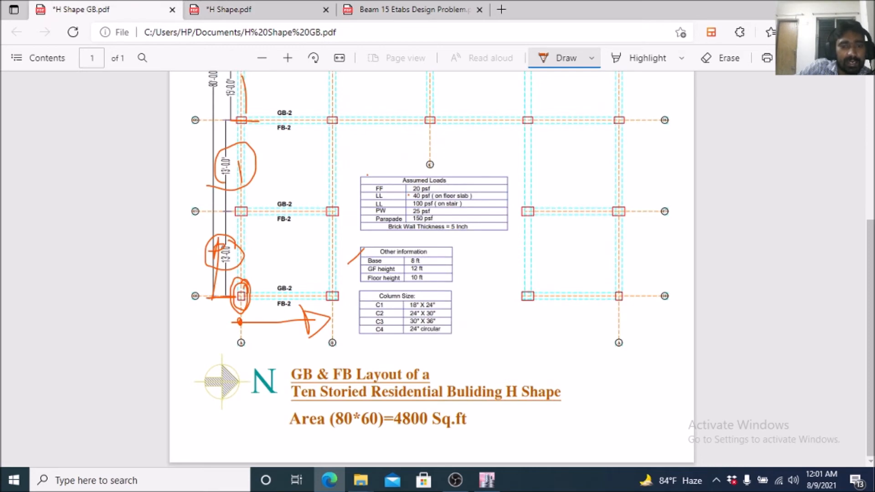
{"action": "mouse_move", "coordinate": [443, 289]}
{"action": "left_mouse_down"}
{"action": "mouse_move", "coordinate": [454, 284]}
{"action": "mouse_move", "coordinate": [456, 341]}
{"action": "mouse_move", "coordinate": [447, 342]}
{"action": "left_mouse_up"}
{"action": "left_click_drag", "start_coordinate": [355, 293], "coordinate": [353, 332]}
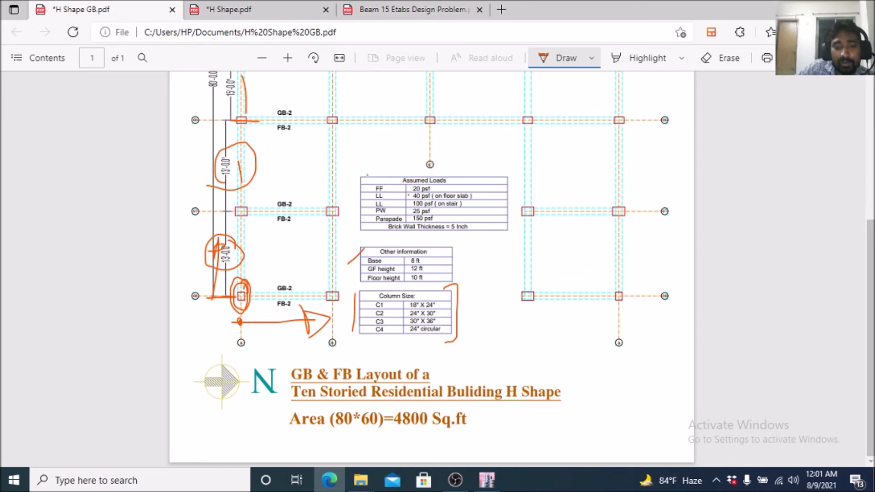
{"action": "left_click", "coordinate": [486, 480]}
{"action": "type", "text": "C 18 X 24"}
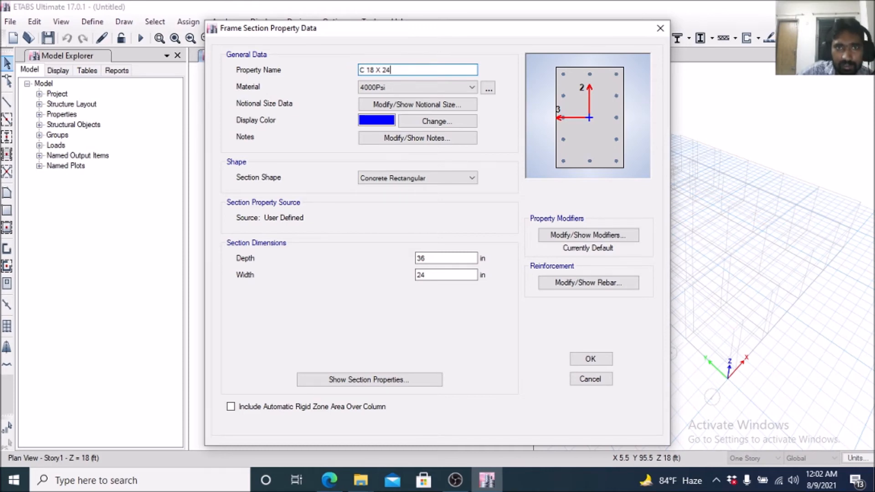
Assign the Concrete material to the C 18 X 24 section and set its depth to 24 in and width to 18 in
{"action": "left_click", "coordinate": [417, 87]}
{"action": "left_click", "coordinate": [410, 133]}
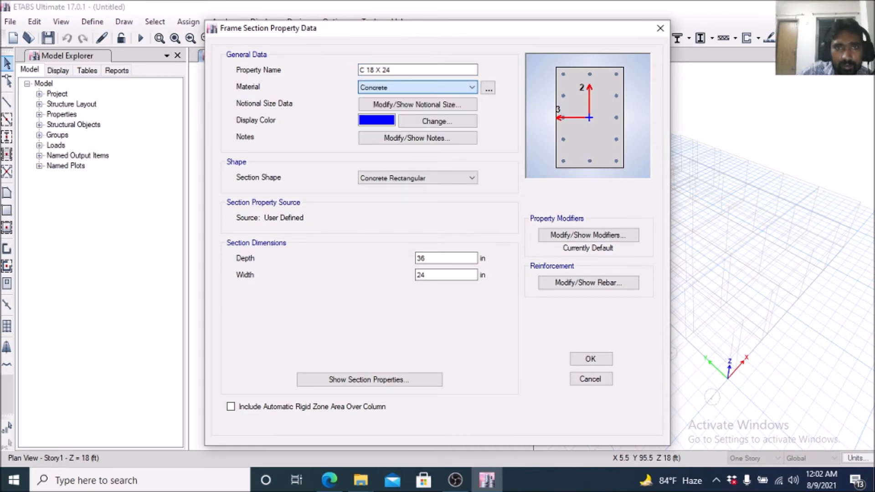
{"action": "double_click", "coordinate": [423, 259]}
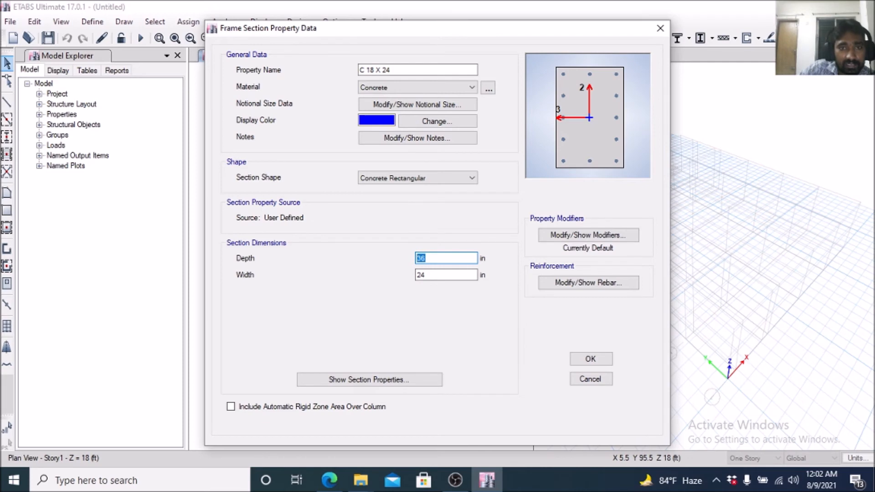
{"action": "type", "text": "24"}
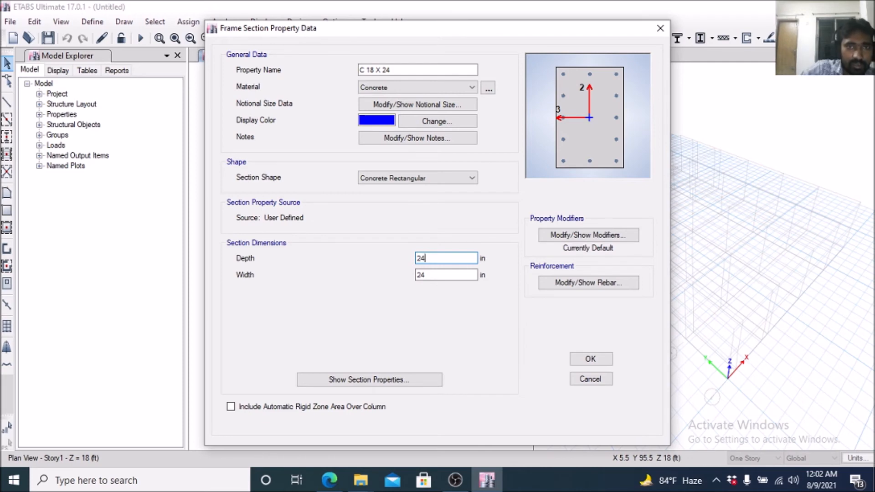
{"action": "key", "text": "Tab"}
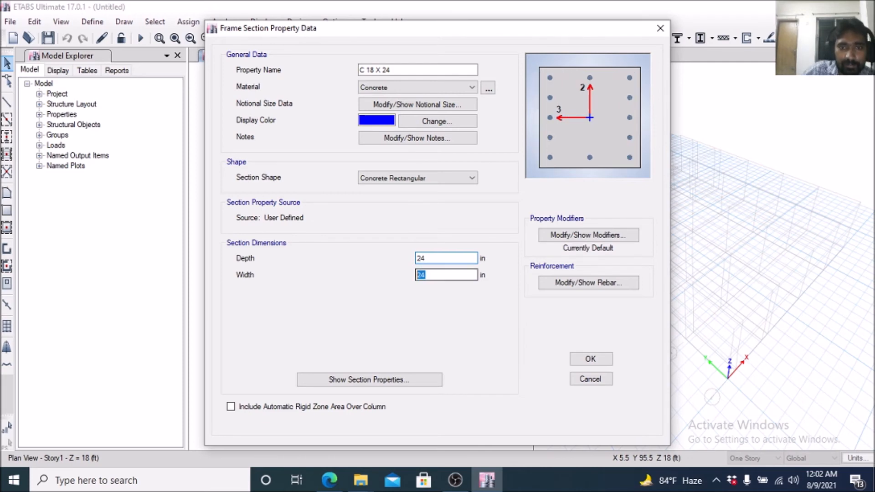
{"action": "type", "text": "18"}
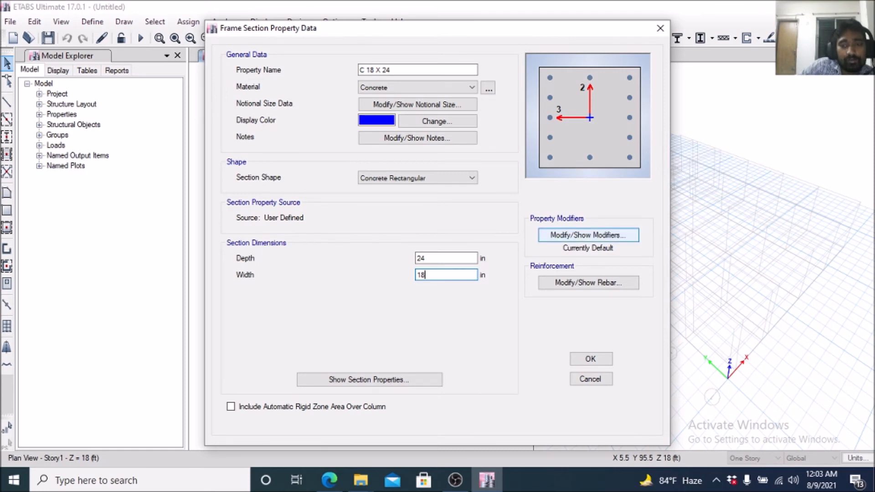
Set the C 18 X 24 stiffness modifiers for moment of inertia about the 2 and 3 axes to 0.7 each
{"action": "left_click", "coordinate": [588, 235]}
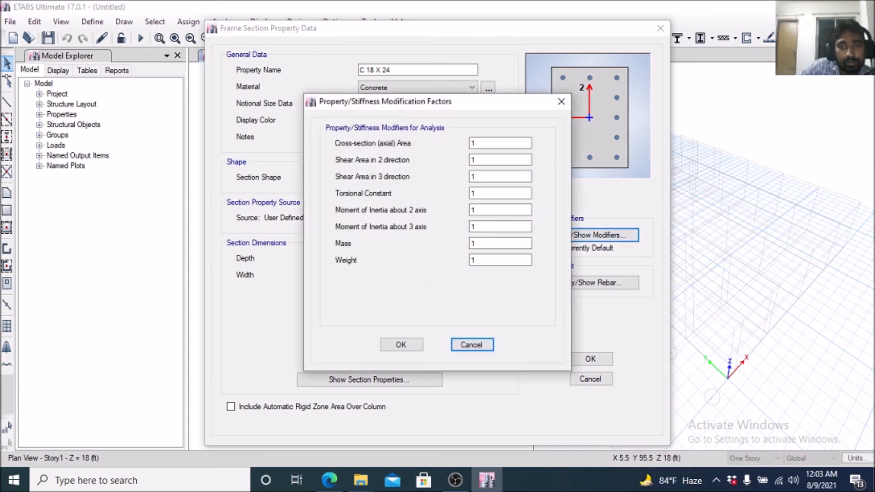
{"action": "double_click", "coordinate": [489, 210]}
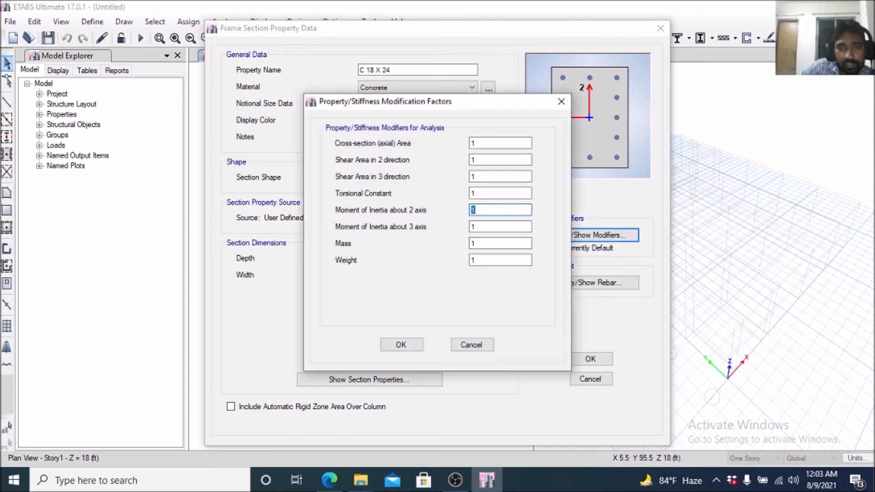
{"action": "type", "text": "0.7"}
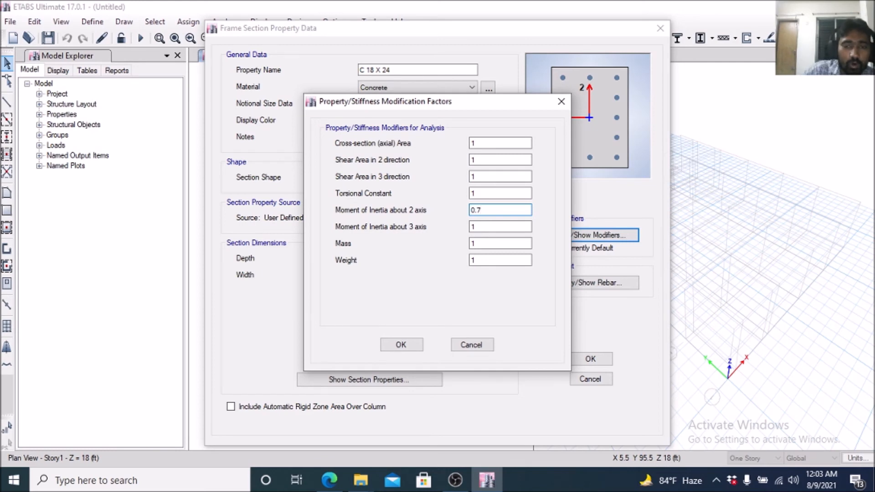
{"action": "key", "text": "Tab"}
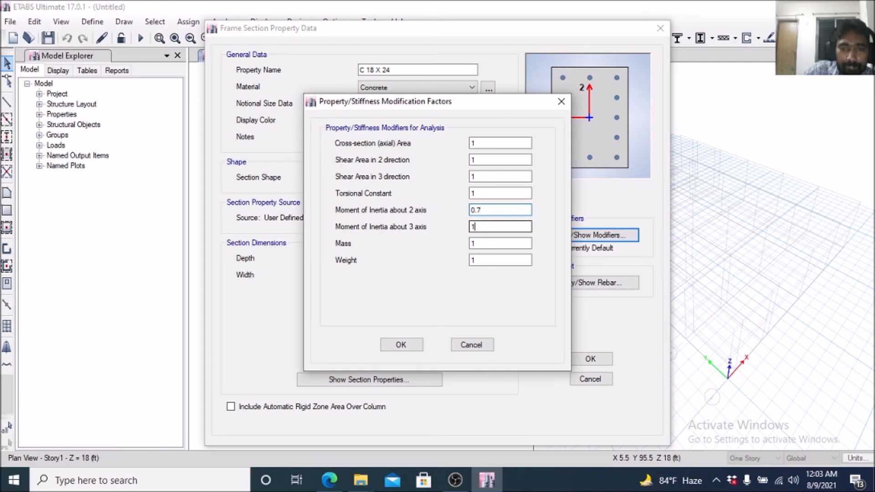
{"action": "type", "text": "0.7"}
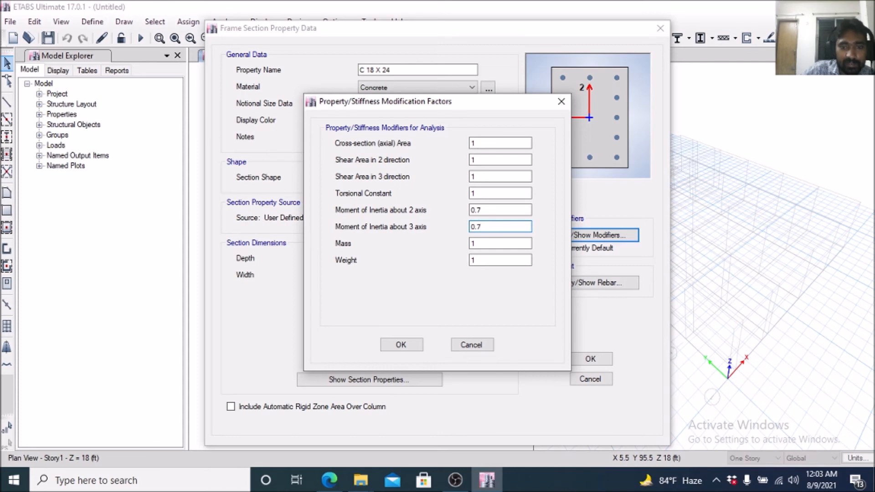
{"action": "key", "text": "Return"}
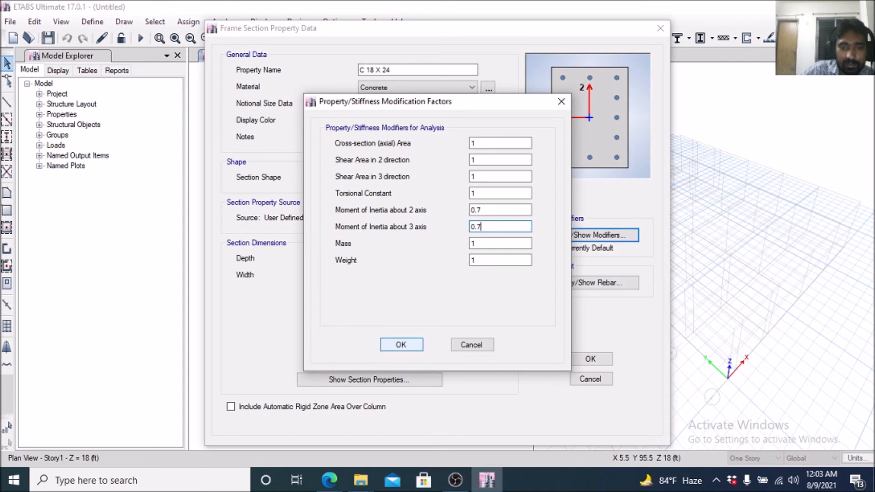
Review the C 18 X 24 reinforcement data, keep the P-M2-M3 Design (Column) type, and accept the section
{"action": "left_click", "coordinate": [589, 283]}
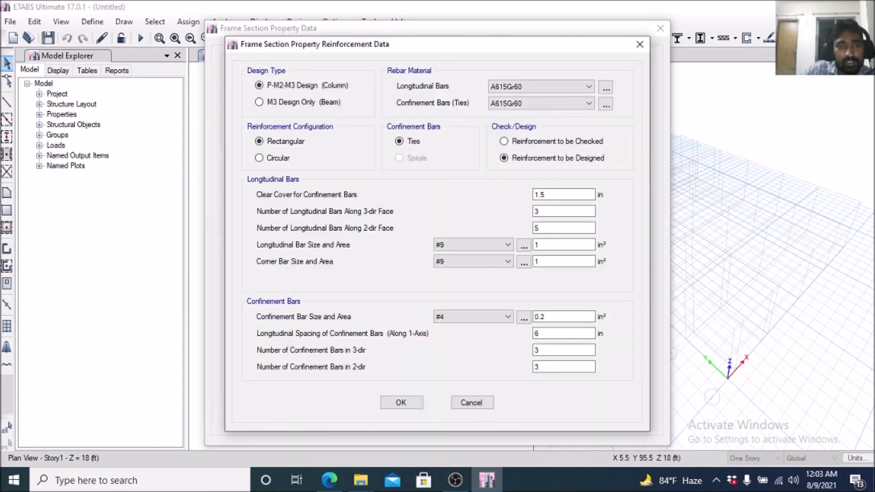
{"action": "key", "text": "Return"}
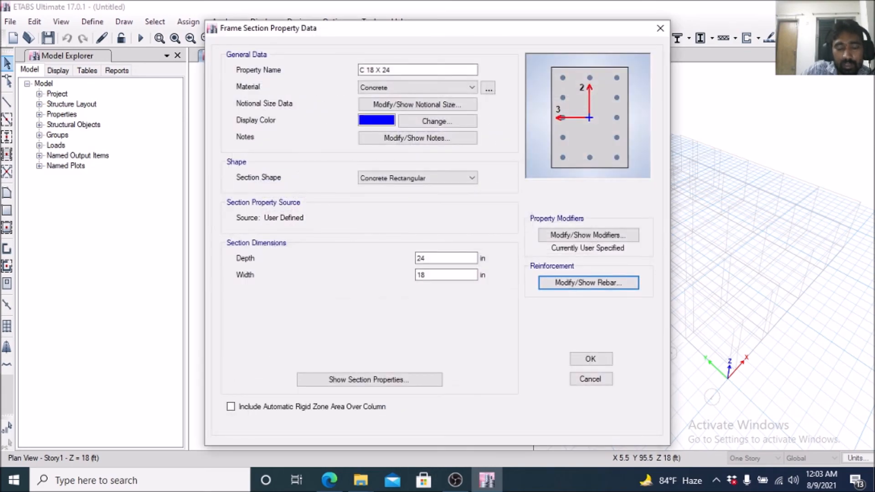
{"action": "left_click", "coordinate": [590, 359]}
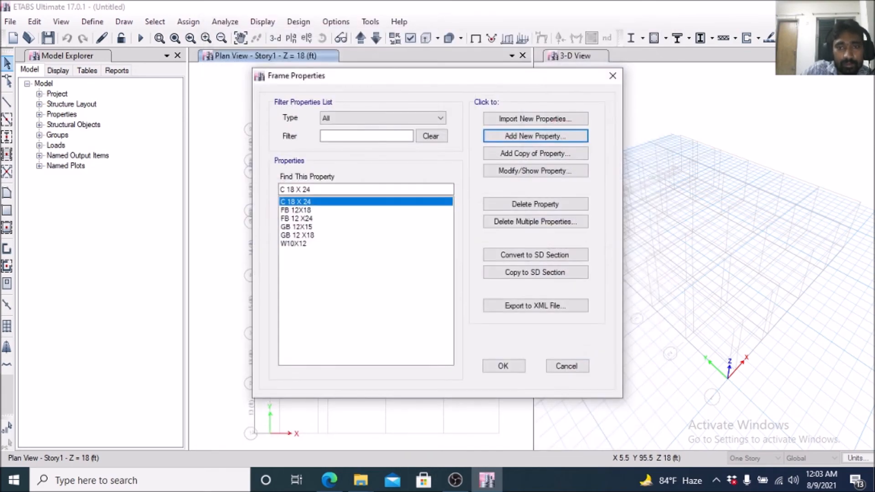
Add a new concrete rectangular frame section named C 24 X 30, consulting the column sizes in the layout PDF
{"action": "left_click", "coordinate": [535, 136]}
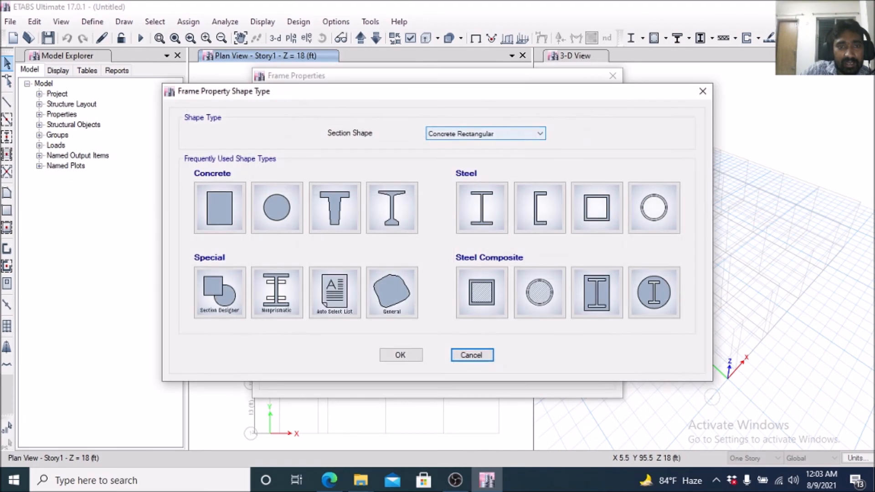
{"action": "left_click", "coordinate": [471, 355]}
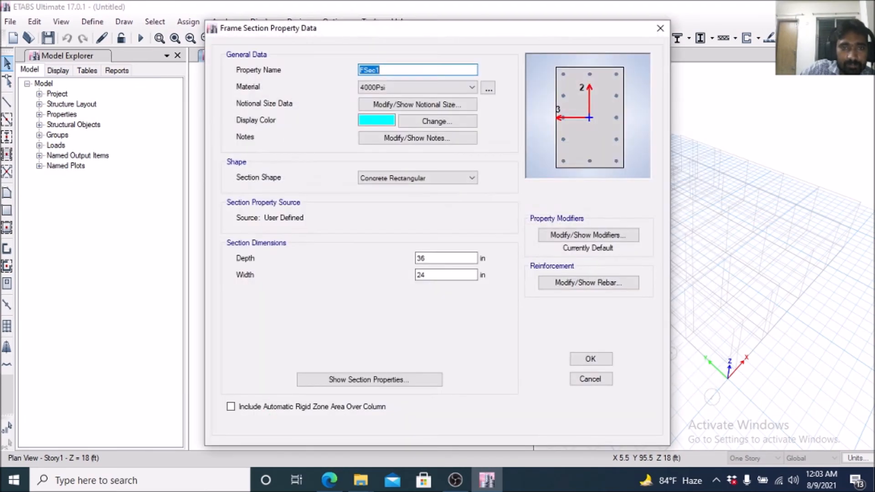
{"action": "type", "text": "C"}
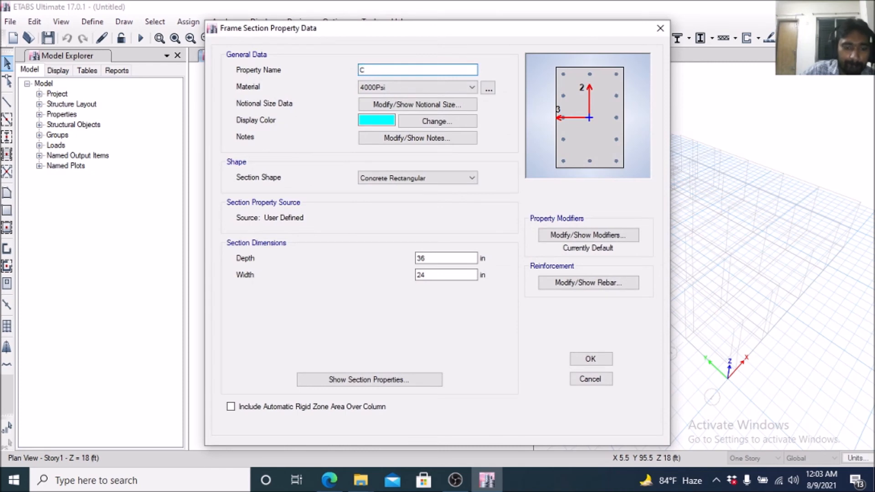
{"action": "left_click", "coordinate": [328, 480]}
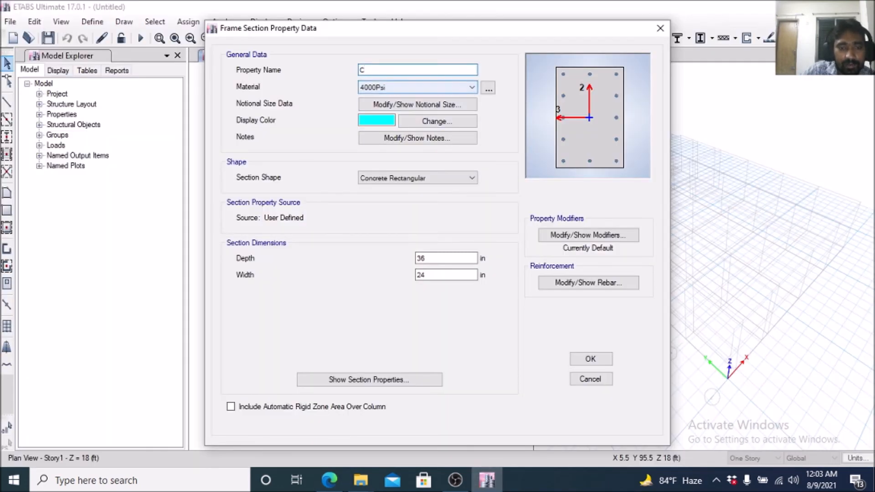
{"action": "type", "text": "4"}
{"action": "key", "text": "BackSpace"}
{"action": "type", "text": "4"}
{"action": "key", "text": "BackSpace"}
{"action": "type", "text": "24 X 30"}
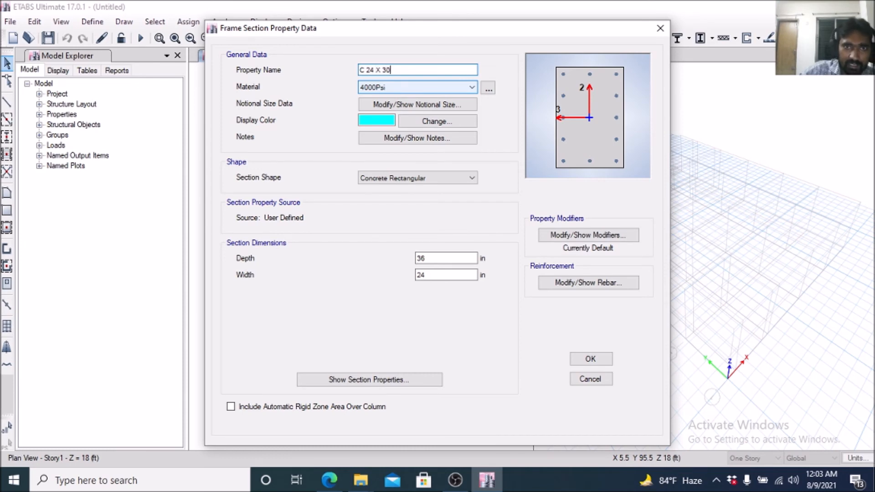
Assign the Concrete material to the C 24 X 30 section and set its depth to 30 in and width to 24 in
{"action": "left_click", "coordinate": [428, 87]}
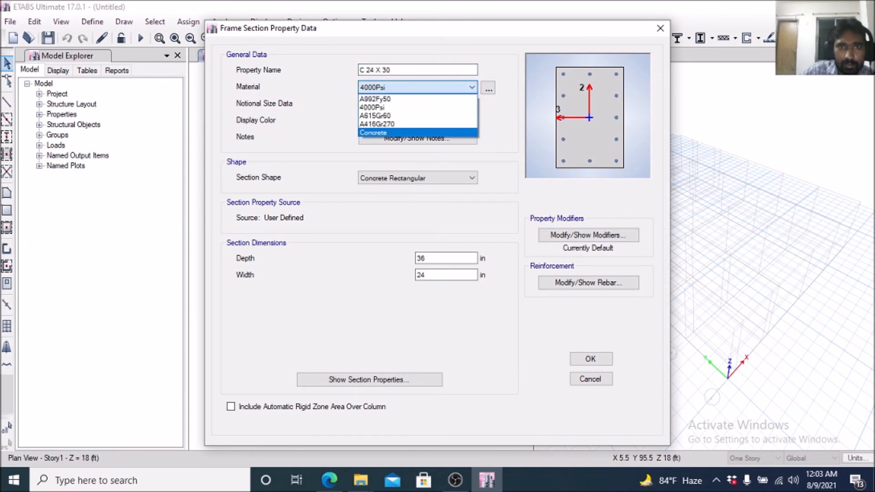
{"action": "left_click", "coordinate": [410, 133]}
{"action": "left_click_drag", "start_coordinate": [432, 258], "coordinate": [414, 258]}
{"action": "type", "text": "30"}
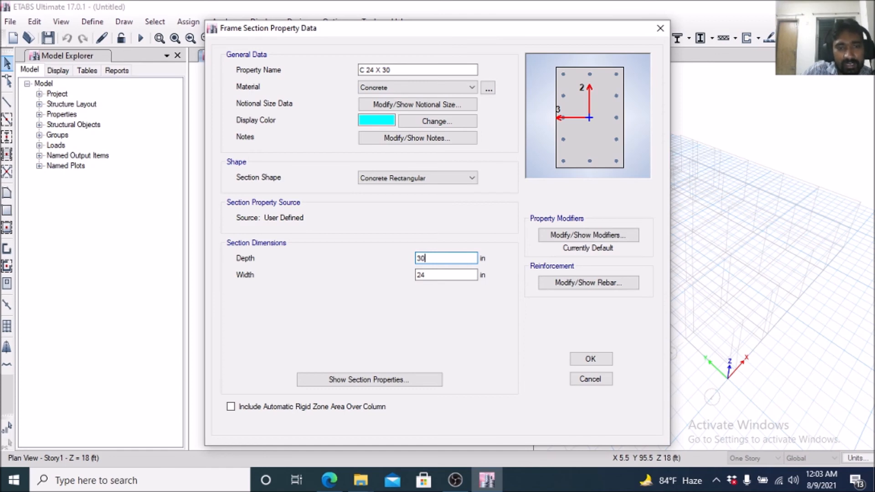
{"action": "key", "text": "Tab"}
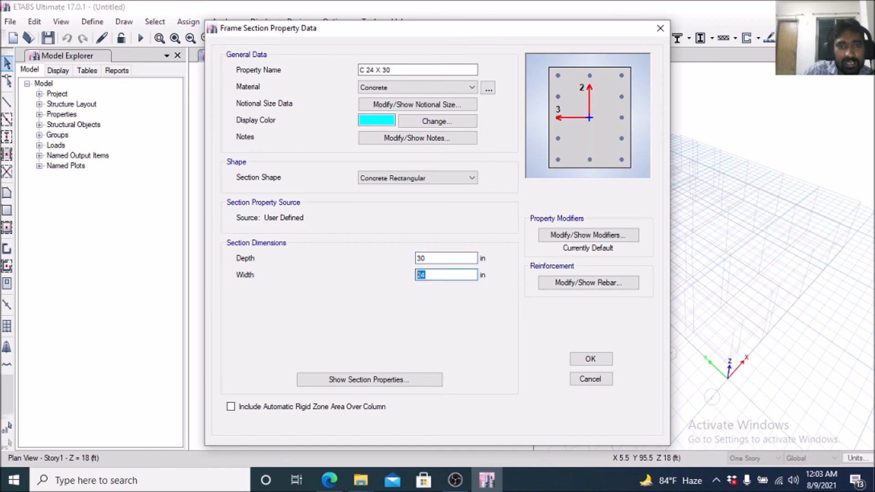
{"action": "type", "text": "24"}
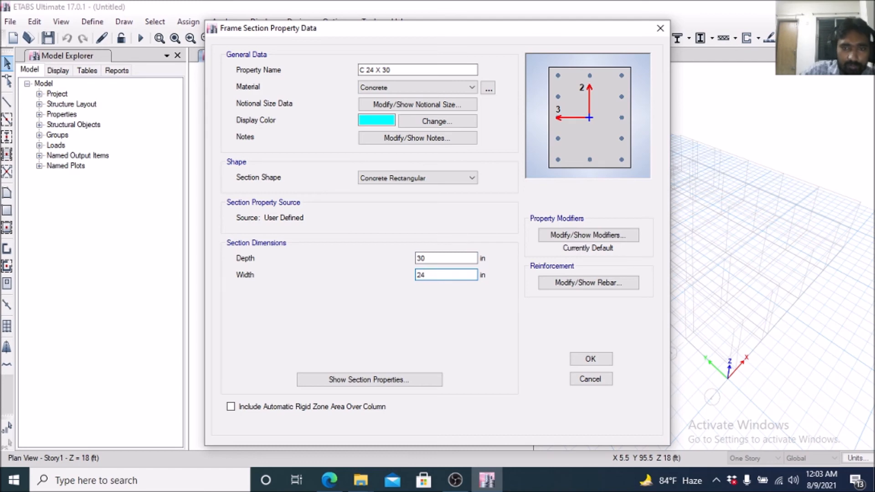
{"action": "key", "text": "Tab"}
Set the C 24 X 30 moment of inertia modifiers about the 2 and 3 axes to 0.7 each and accept the section
{"action": "left_click", "coordinate": [588, 235]}
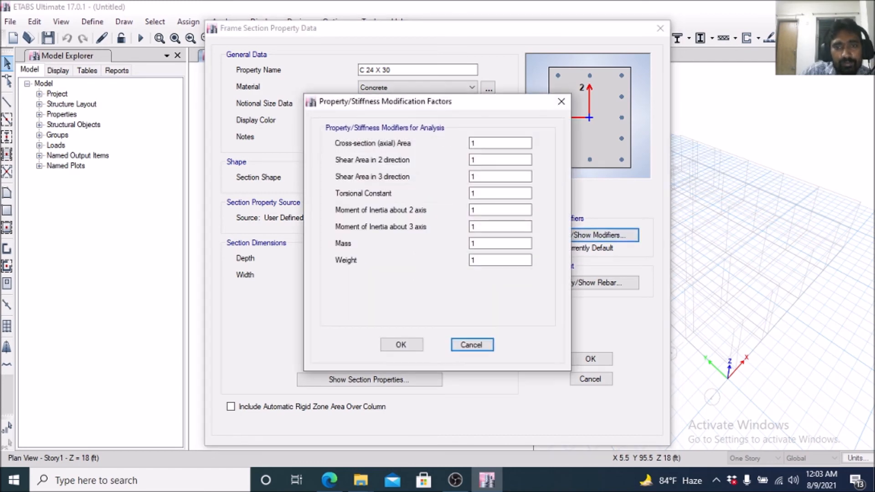
{"action": "double_click", "coordinate": [499, 210]}
{"action": "type", "text": "0.7"}
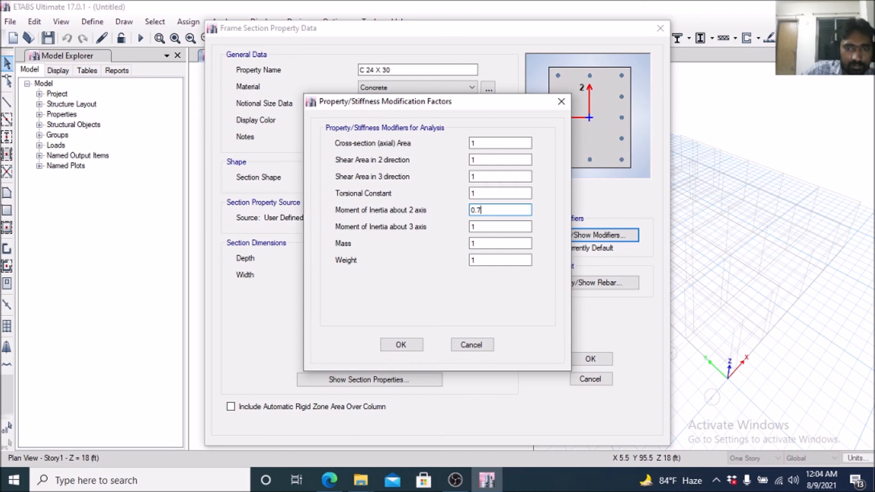
{"action": "key", "text": "Tab"}
{"action": "type", "text": "0.7"}
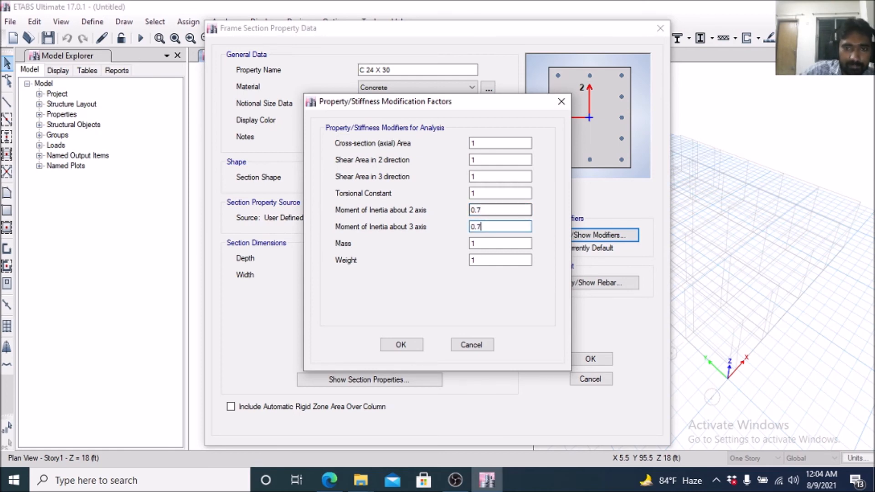
{"action": "left_click", "coordinate": [401, 344]}
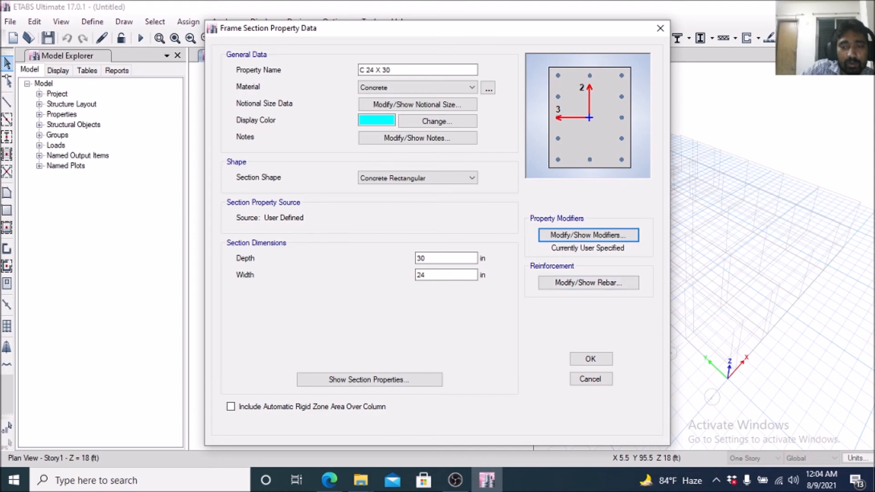
{"action": "left_click", "coordinate": [590, 359]}
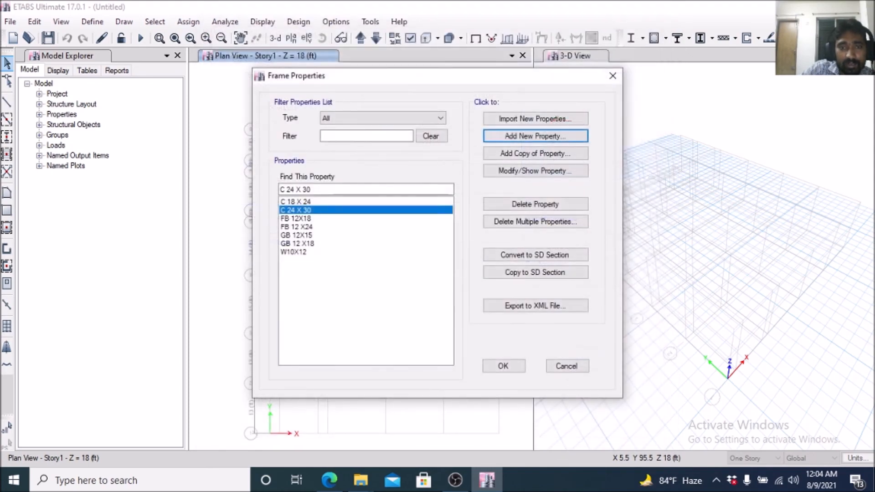
Add a new concrete rectangular frame section named C 30 X 36, checking the column size table in the GB & FB layout PDF
{"action": "left_click", "coordinate": [535, 136]}
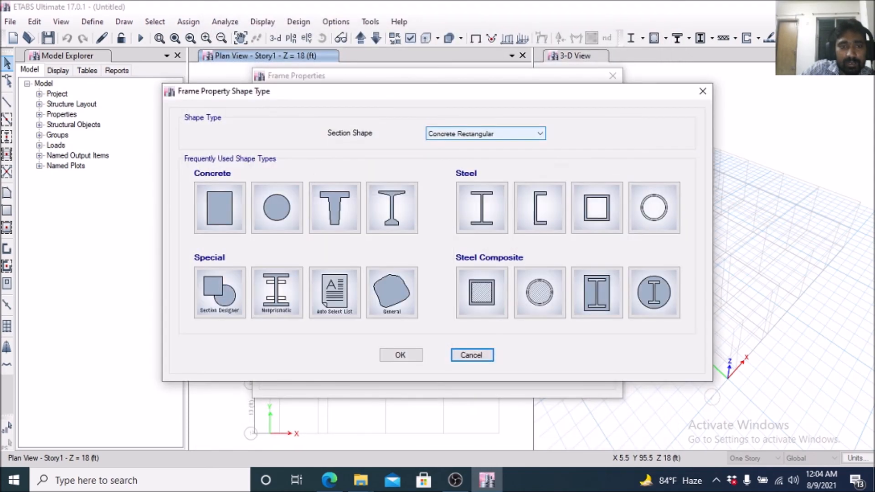
{"action": "left_click", "coordinate": [219, 208]}
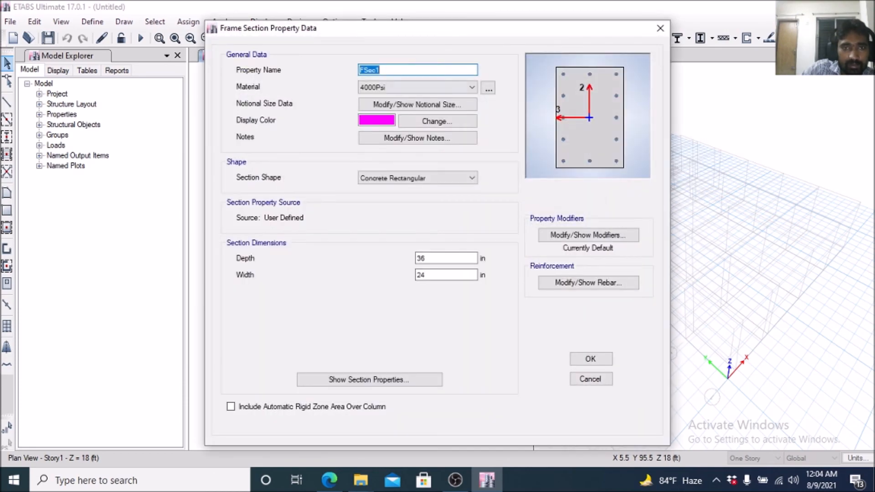
{"action": "type", "text": "C"}
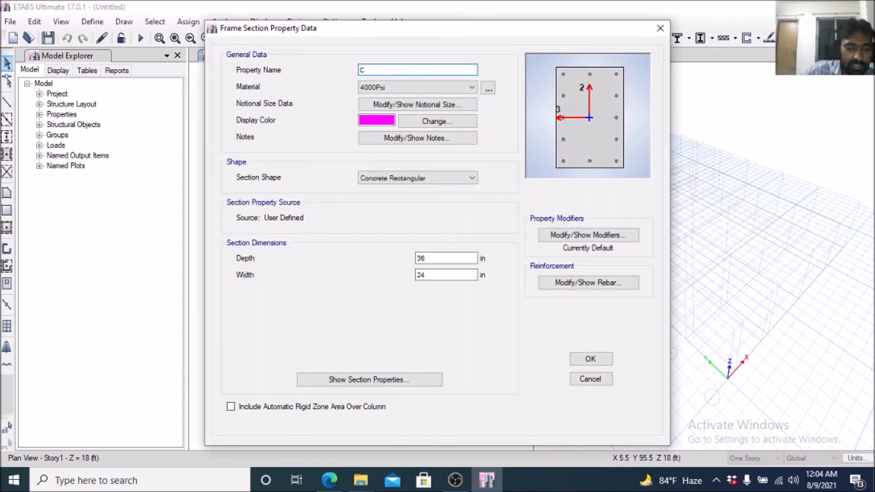
{"action": "left_click", "coordinate": [329, 480]}
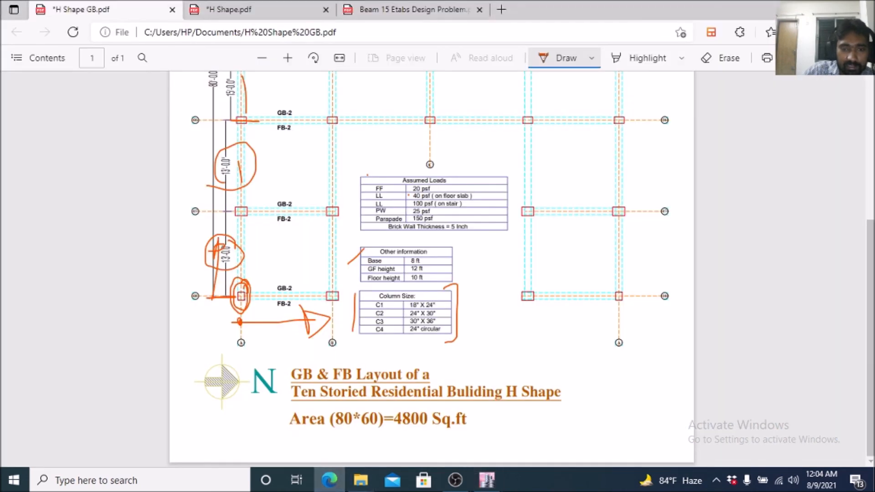
{"action": "left_click", "coordinate": [487, 480]}
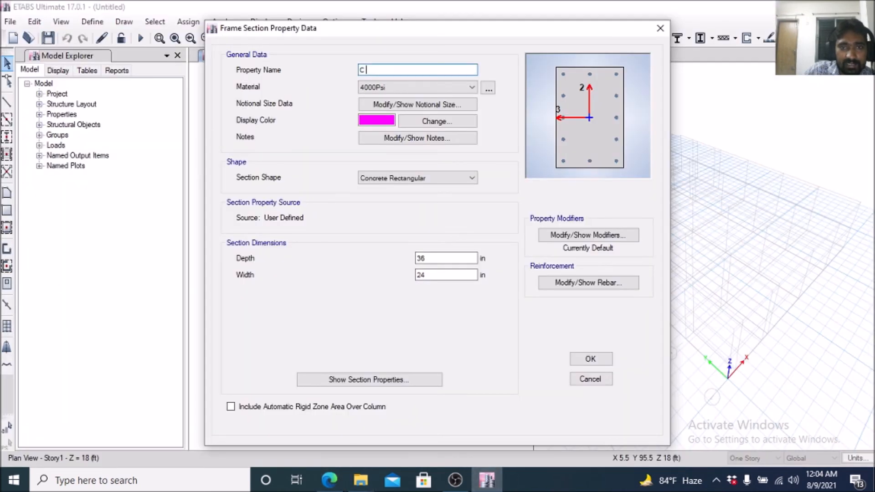
{"action": "type", "text": "30 "}
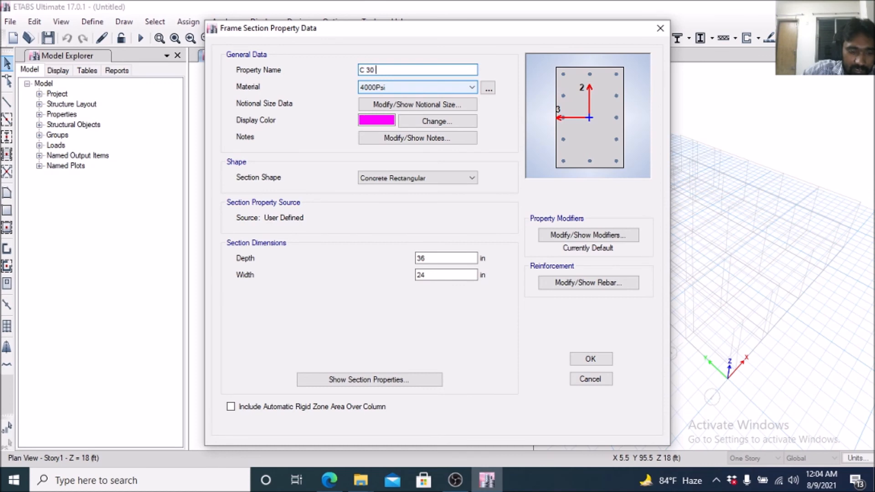
{"action": "type", "text": "X 36"}
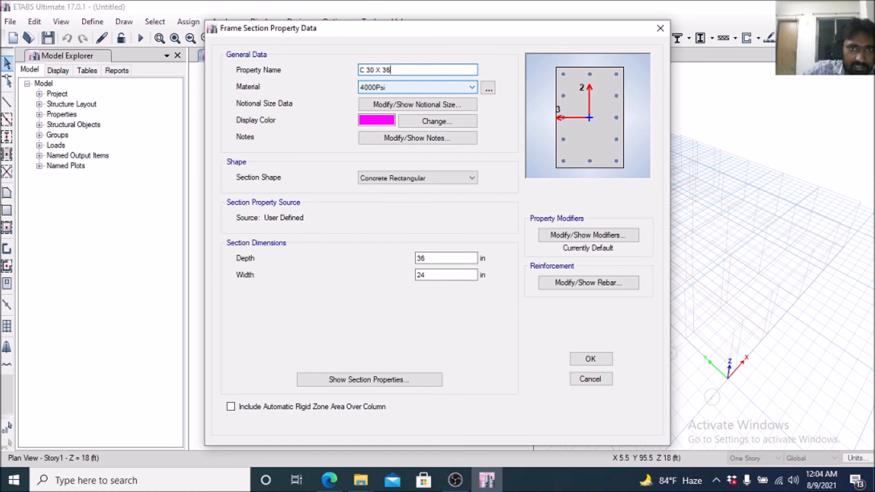
Assign the Concrete material to the C 30 X 36 section and set its width to 30 in
{"action": "left_click", "coordinate": [417, 87]}
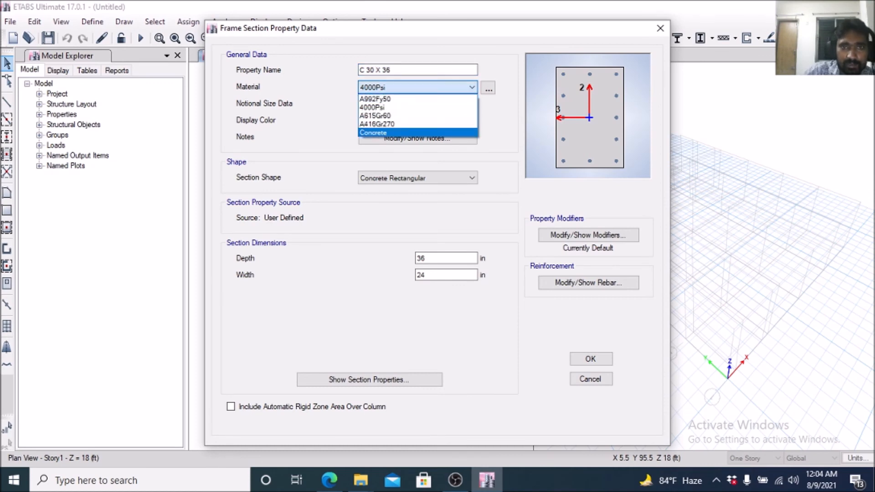
{"action": "left_click", "coordinate": [401, 132]}
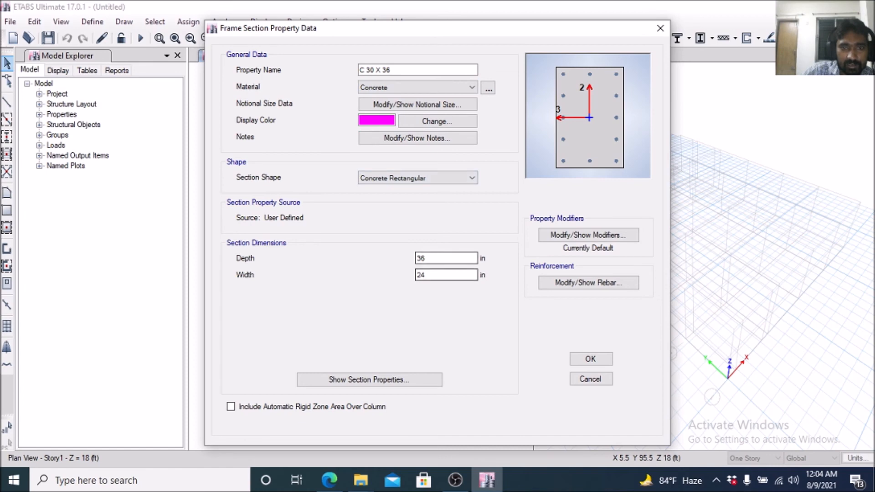
{"action": "left_click_drag", "start_coordinate": [429, 275], "coordinate": [410, 275]}
{"action": "type", "text": "3"}
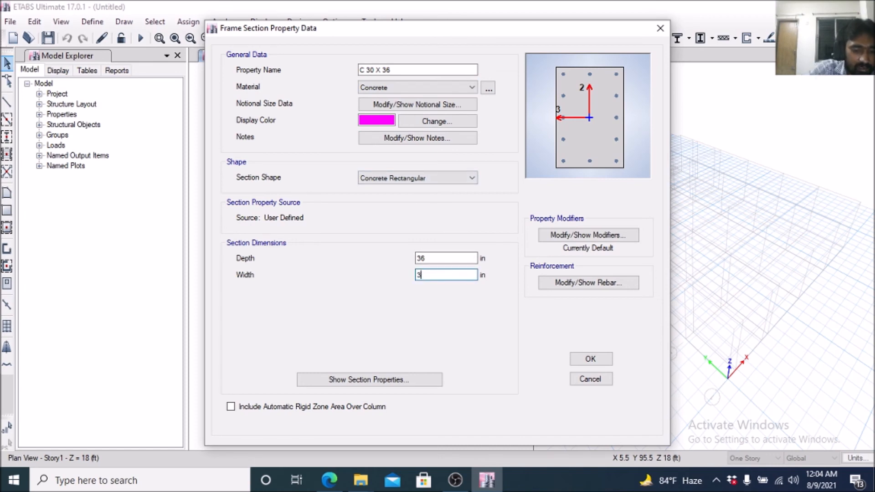
{"action": "type", "text": "0"}
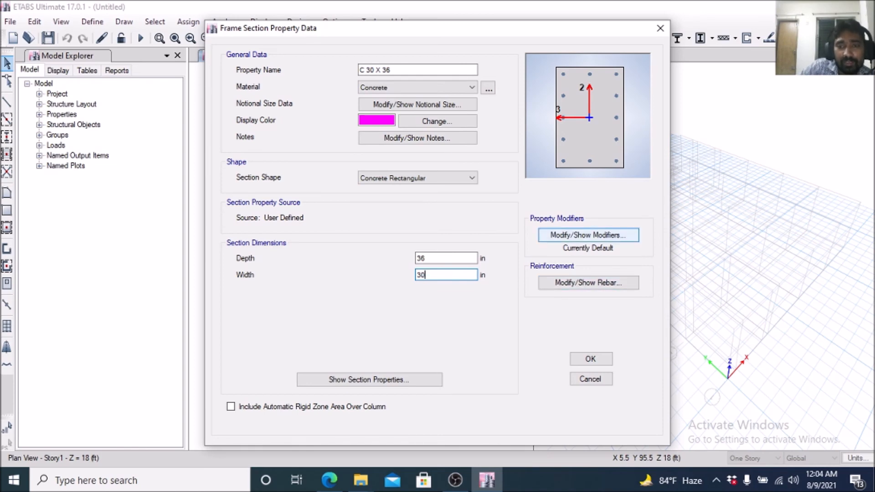
Set the C 30 X 36 stiffness modifiers for moment of inertia about the 2 and 3 axes to 0.7 each
{"action": "left_click", "coordinate": [588, 235]}
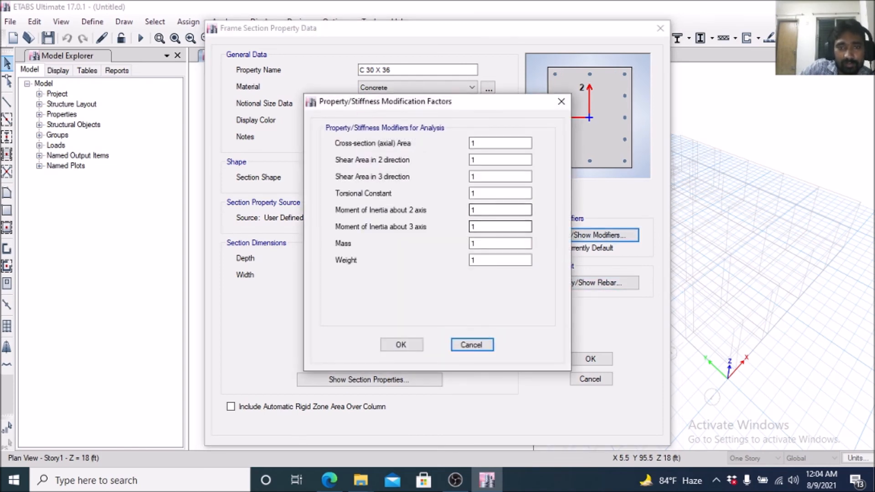
{"action": "double_click", "coordinate": [477, 210]}
{"action": "type", "text": "0.7"}
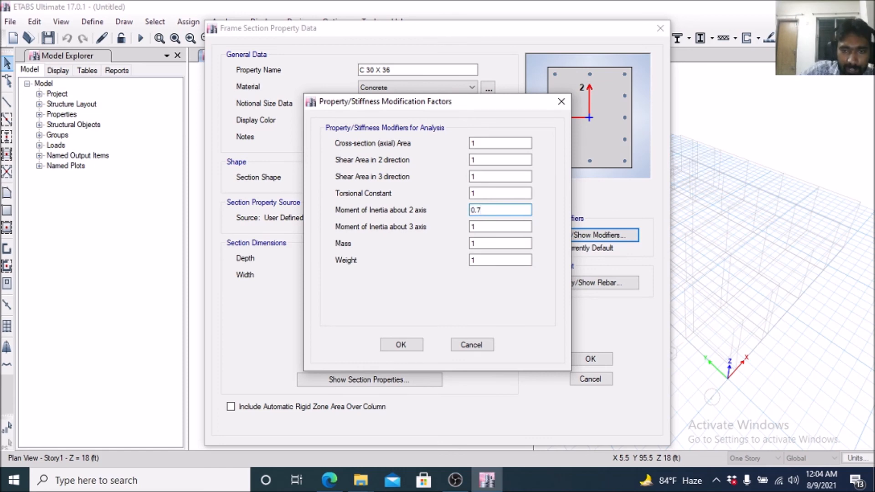
{"action": "key", "text": "Tab"}
{"action": "type", "text": "0.7"}
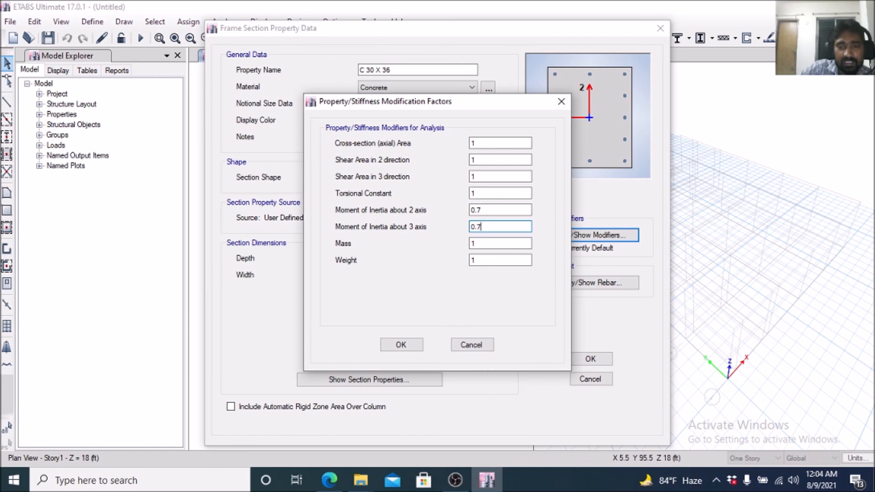
{"action": "key", "text": "Return"}
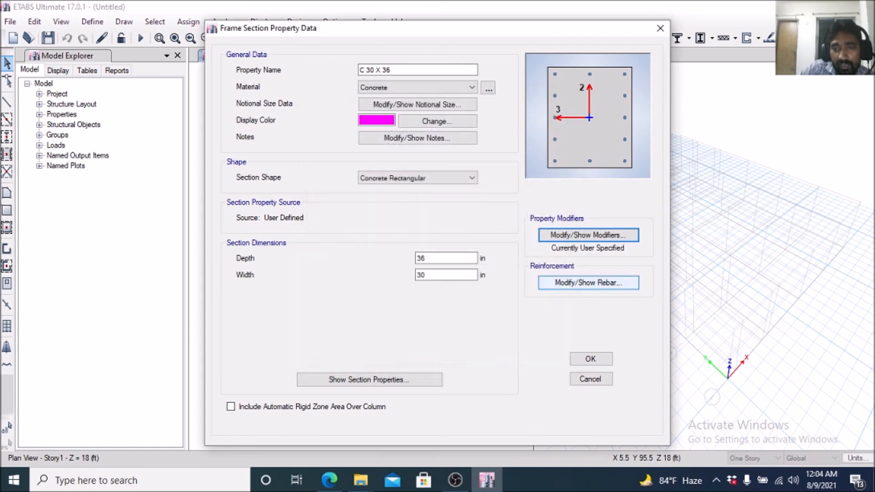
Review the C 30 X 36 reinforcement data, keep the P-M2-M3 Design (Column) type, and accept the section
{"action": "key", "text": "Tab"}
{"action": "key", "text": "Return"}
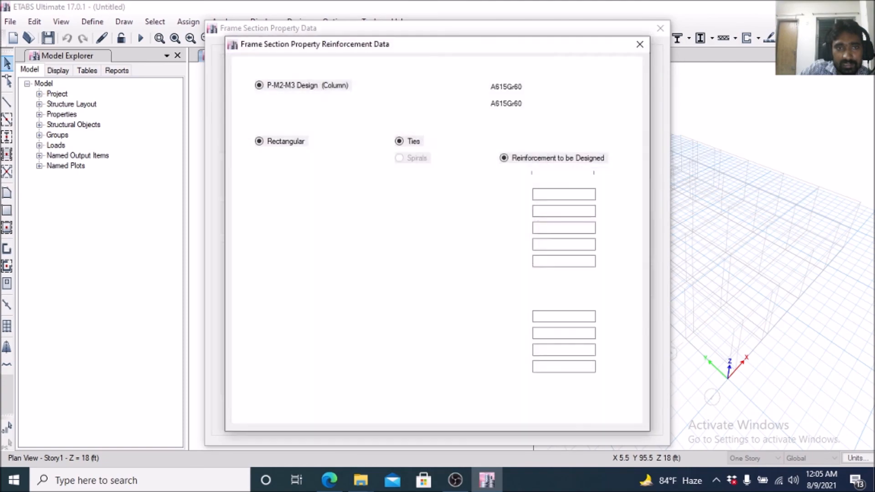
{"action": "key", "text": "Return"}
{"action": "key", "text": "Tab"}
{"action": "key", "text": "Return"}
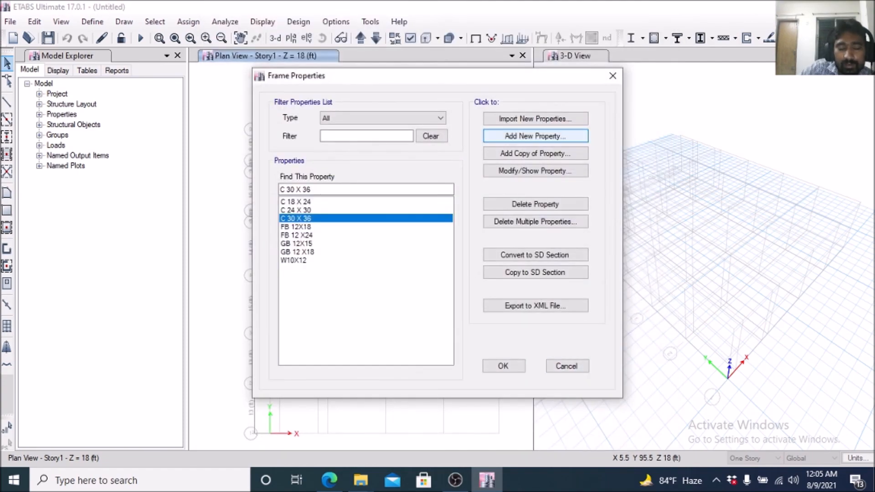
Add a new concrete circular frame section named C 24 Circular, checking and marking the C4 column size in the GB & FB layout PDF
{"action": "key", "text": "Return"}
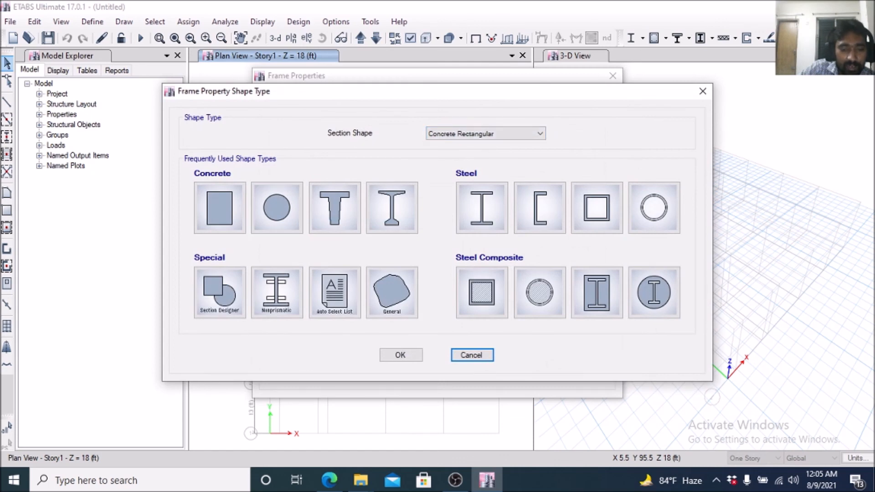
{"action": "key", "text": "alt+Tab"}
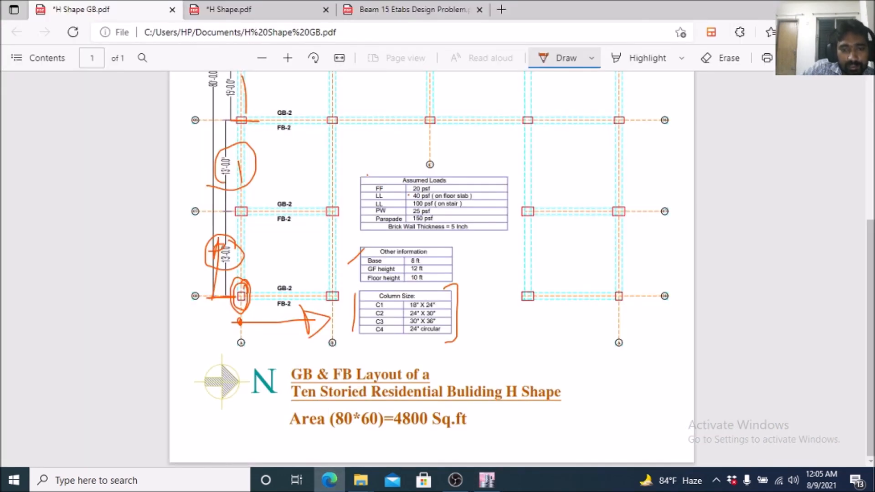
{"action": "left_click_drag", "start_coordinate": [451, 329], "coordinate": [485, 319]}
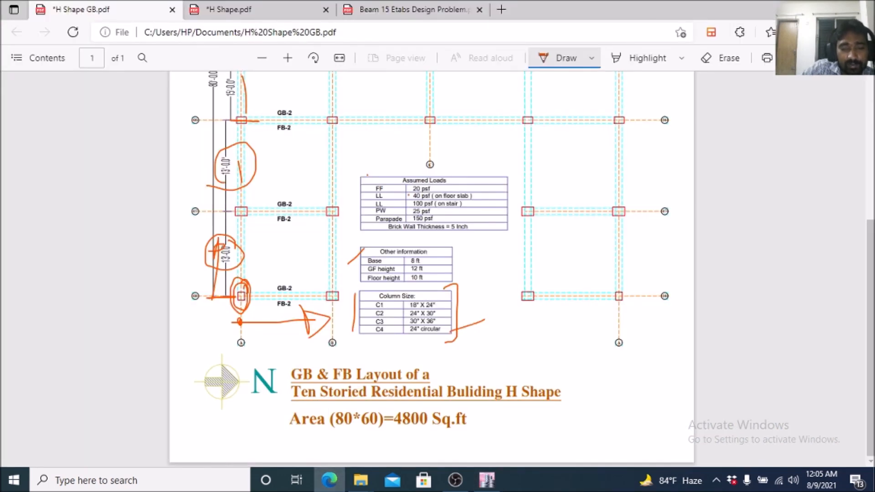
{"action": "left_click", "coordinate": [487, 480]}
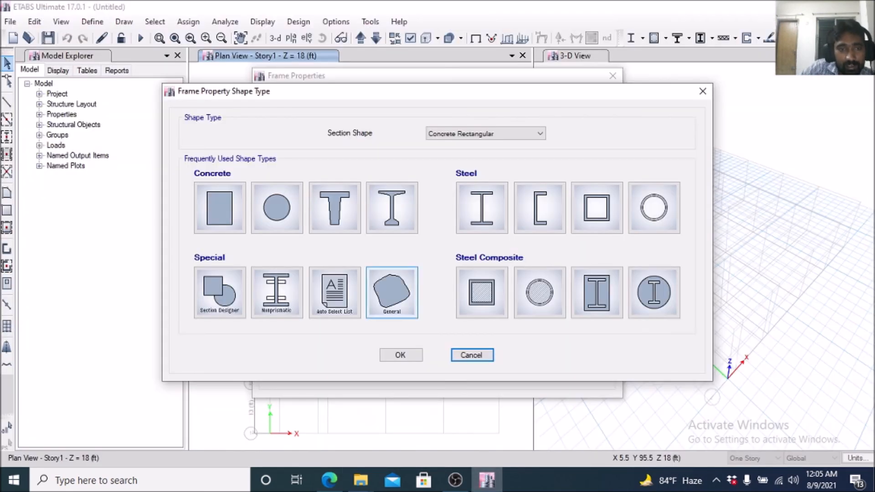
{"action": "left_click", "coordinate": [277, 208]}
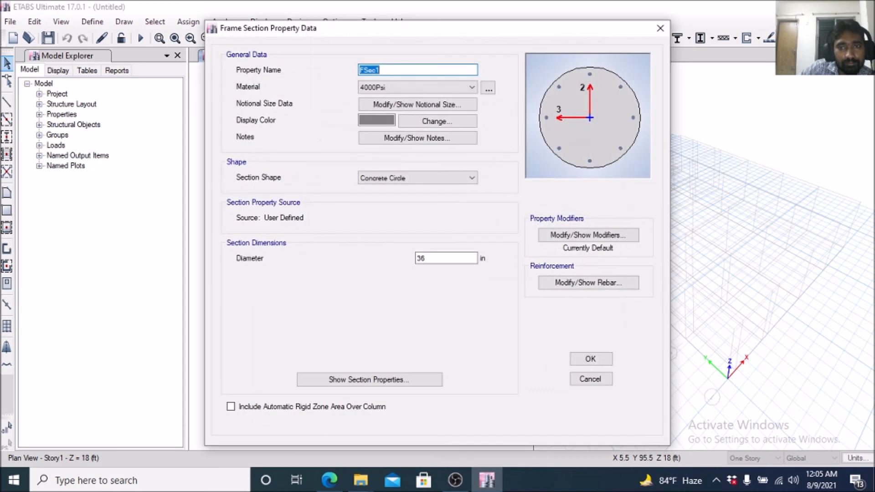
{"action": "type", "text": "C"}
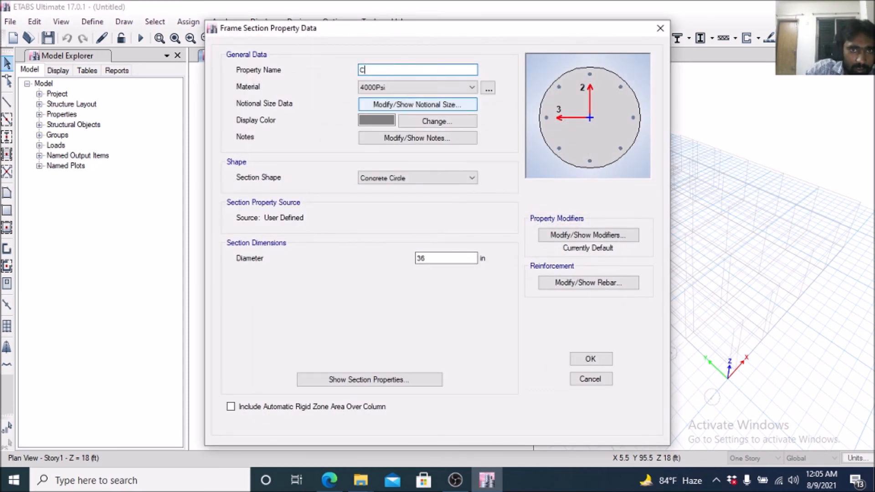
{"action": "type", "text": " 24"}
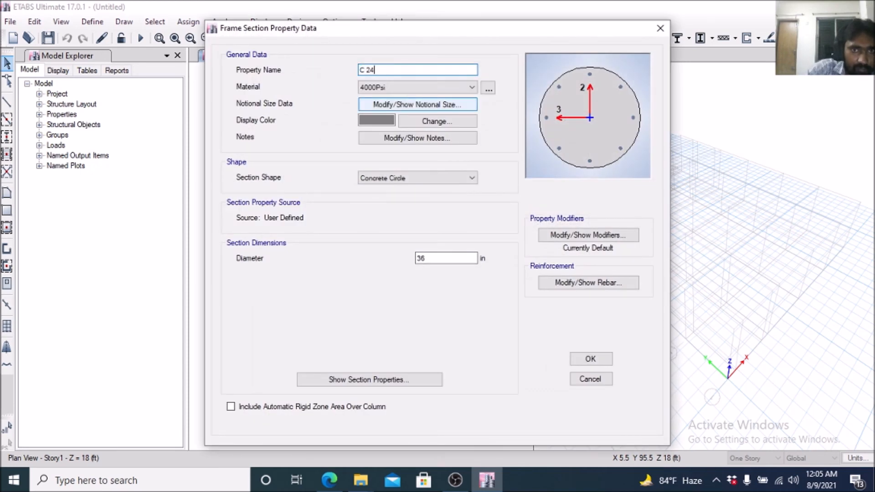
{"action": "type", "text": " Circular"}
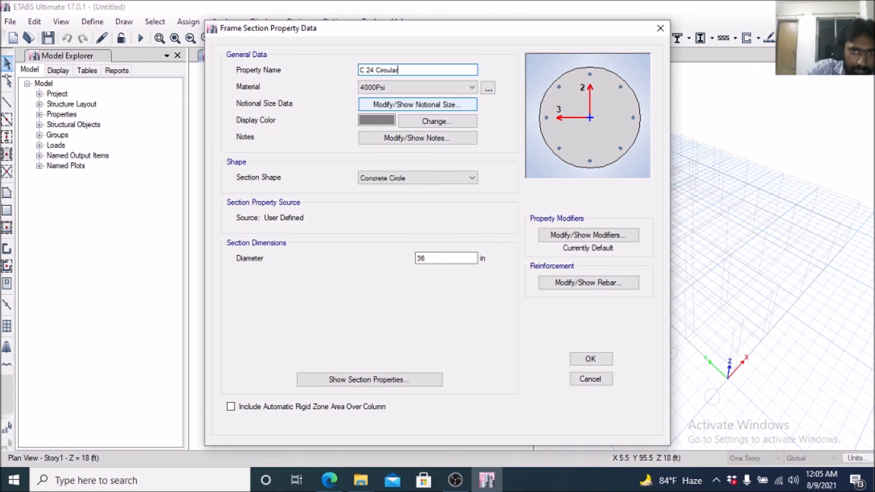
Assign the Concrete material to the C 24 Circular section and set its diameter to 24 in
{"action": "left_click", "coordinate": [424, 87]}
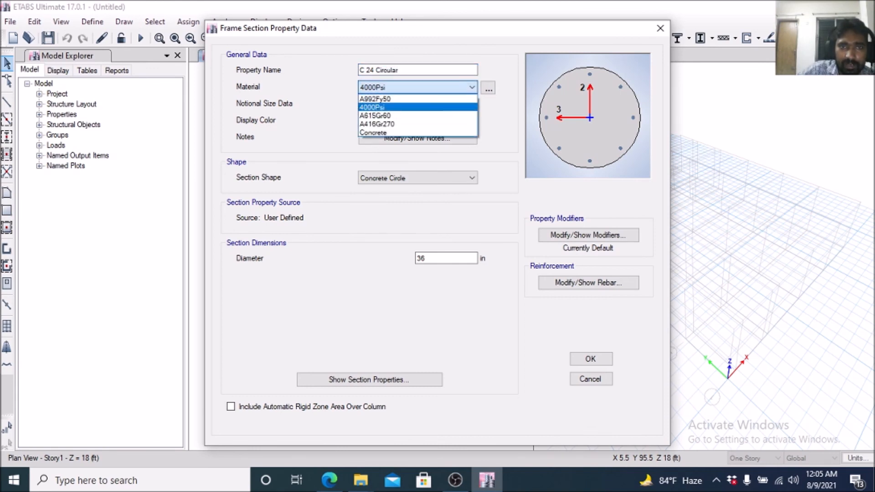
{"action": "left_click", "coordinate": [410, 133]}
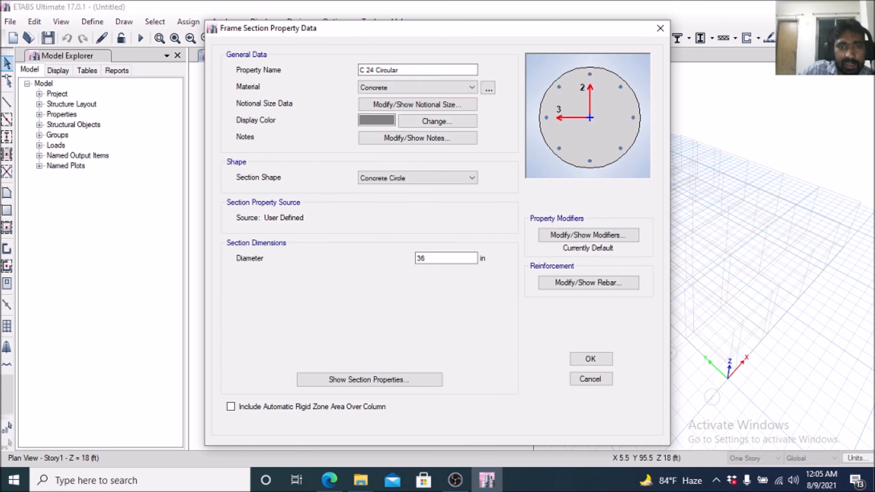
{"action": "double_click", "coordinate": [423, 258]}
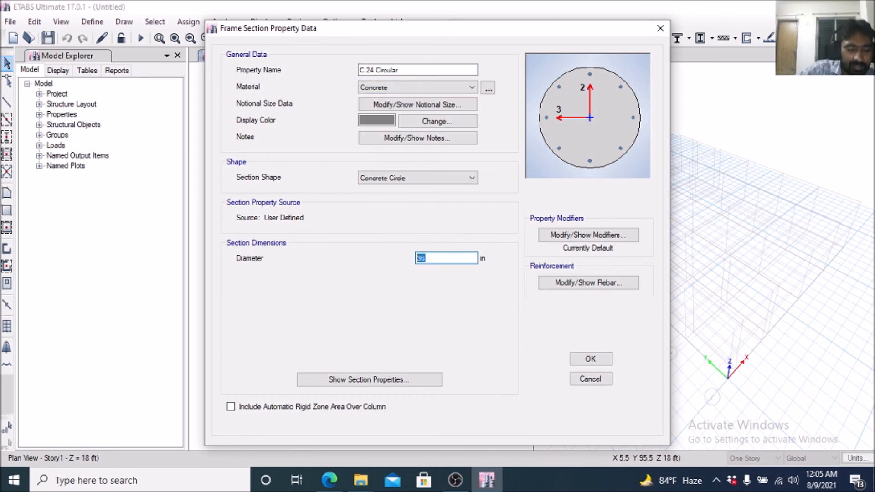
{"action": "type", "text": "24"}
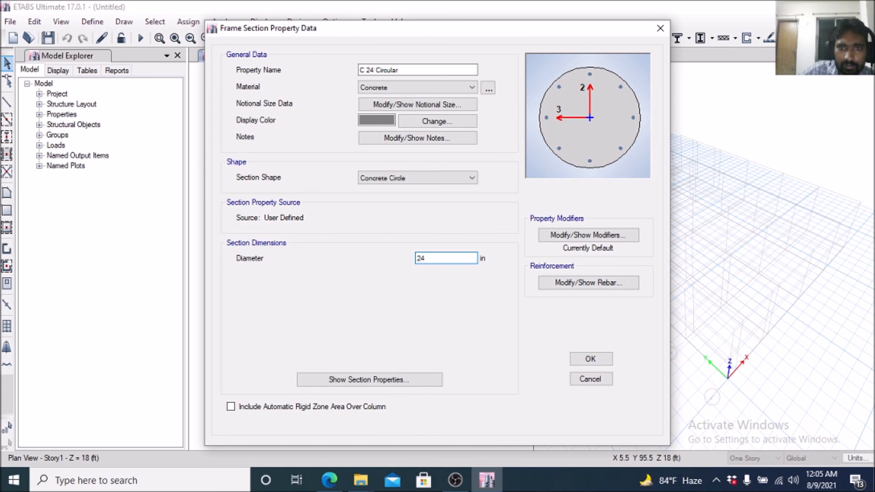
Set the C 24 Circular stiffness modifiers for moment of inertia about the 2 and 3 axes to 0.7 each
{"action": "left_click", "coordinate": [588, 235]}
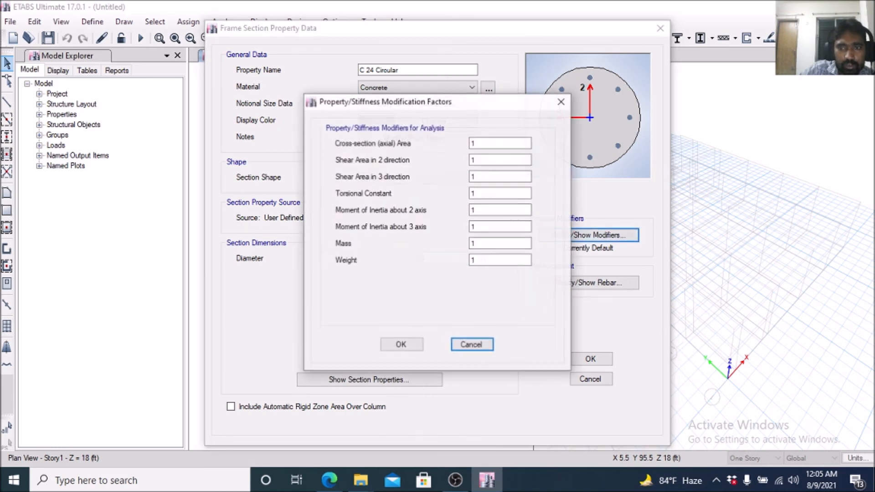
{"action": "double_click", "coordinate": [478, 210]}
{"action": "type", "text": "0.7"}
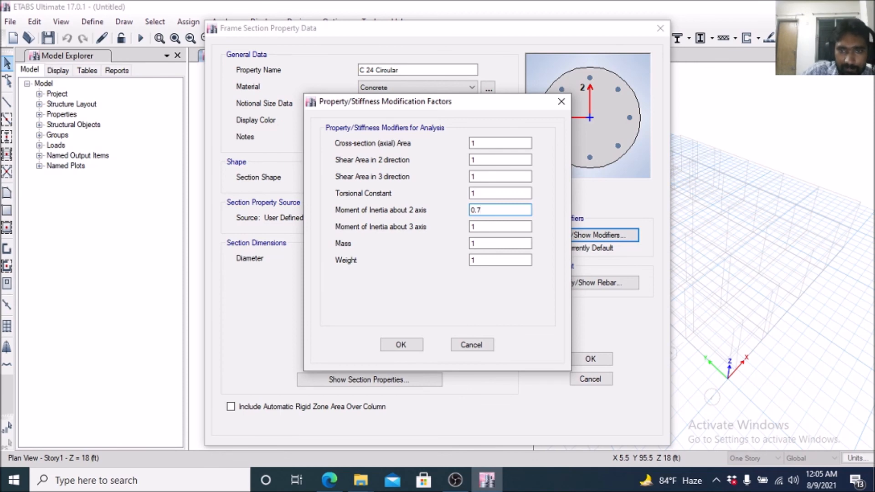
{"action": "double_click", "coordinate": [478, 226]}
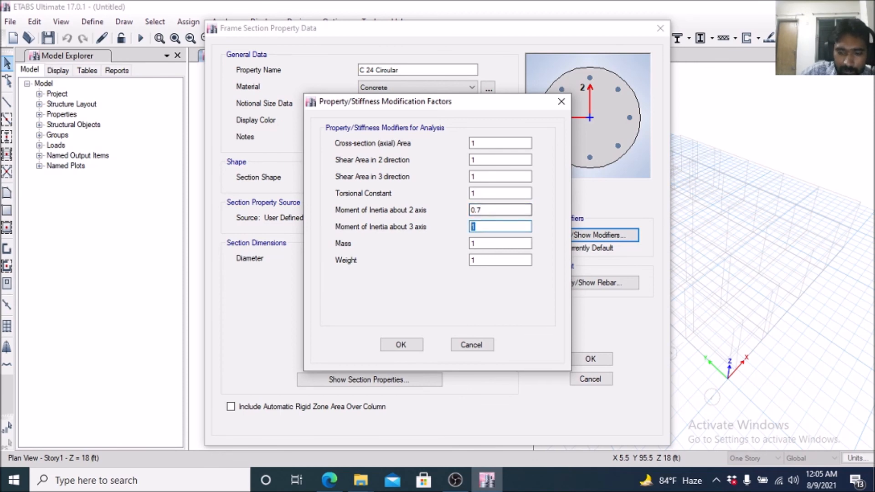
{"action": "type", "text": "0.7"}
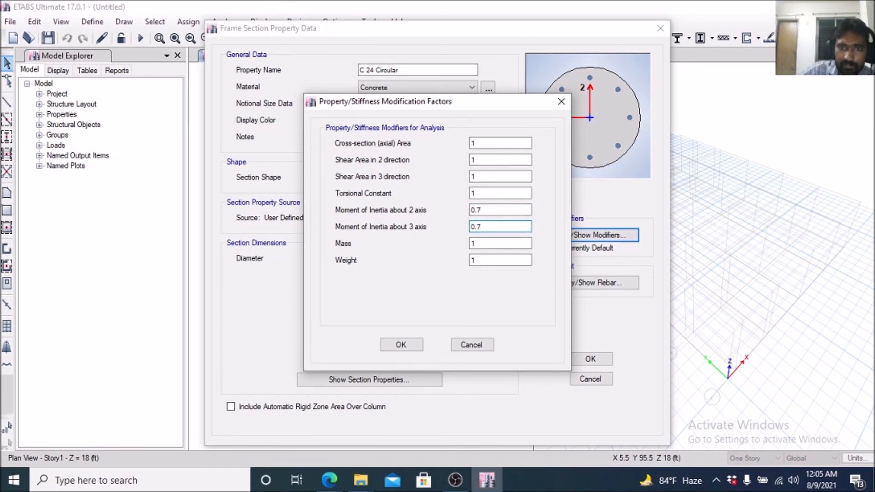
{"action": "left_click", "coordinate": [400, 344]}
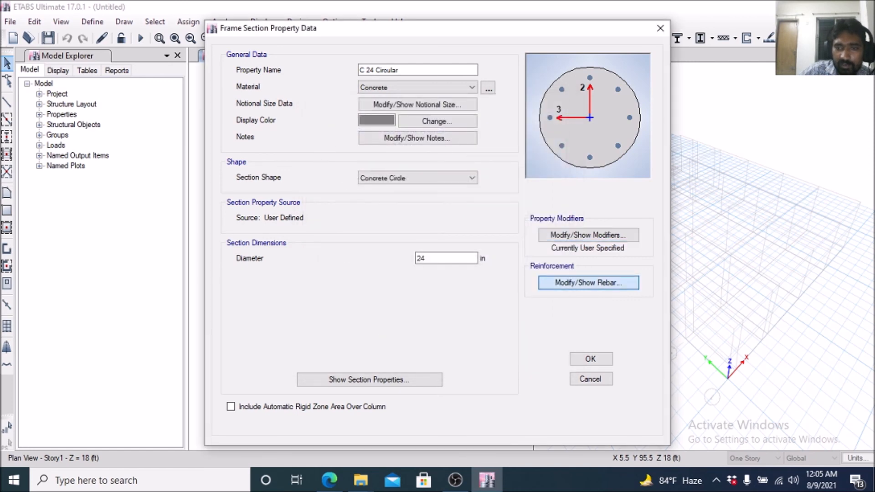
Set the C 24 Circular confinement bars to Spirals, then accept the section and the frame properties list
{"action": "left_click", "coordinate": [588, 282]}
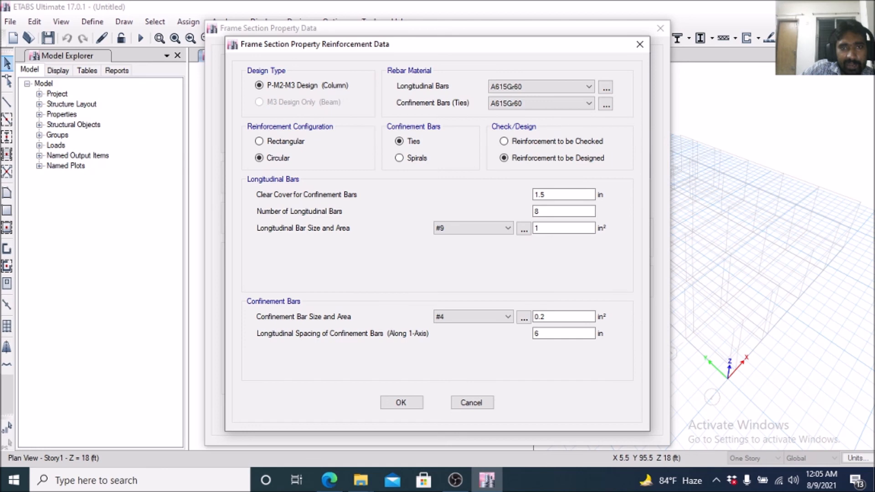
{"action": "left_click", "coordinate": [399, 158]}
{"action": "left_click", "coordinate": [401, 403]}
{"action": "left_click", "coordinate": [591, 359]}
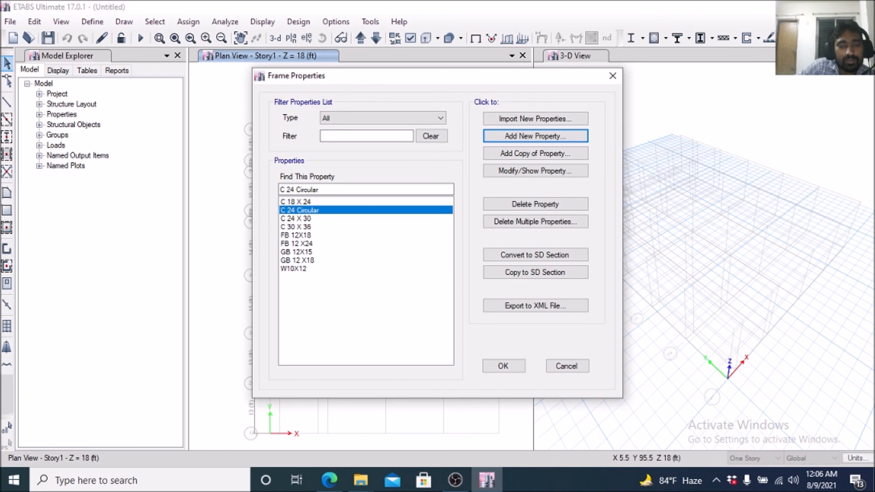
{"action": "left_click", "coordinate": [504, 366]}
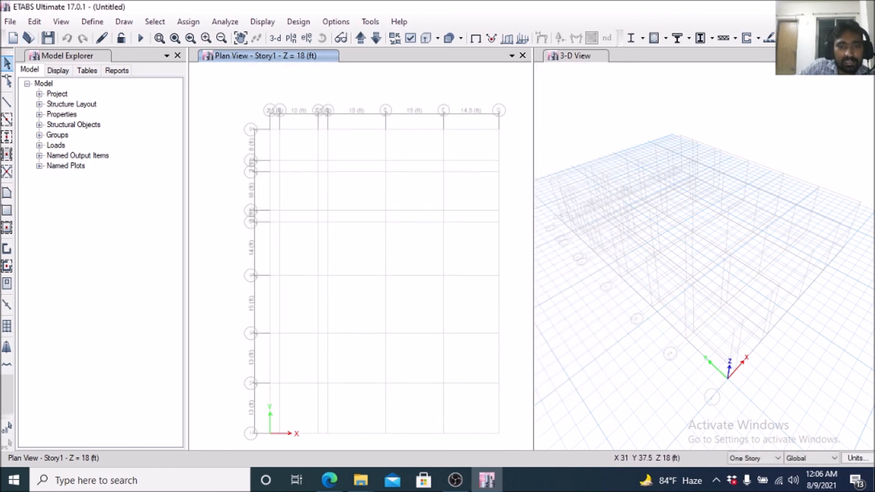
{"action": "left_click", "coordinate": [455, 480]}
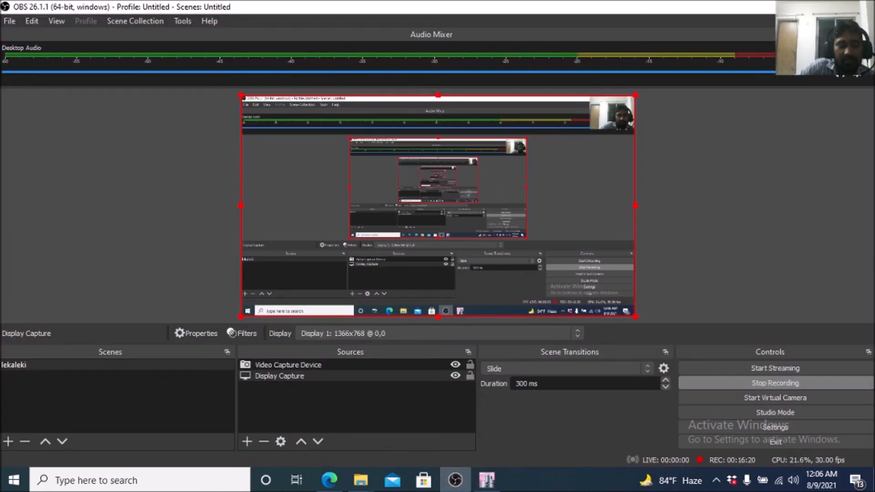